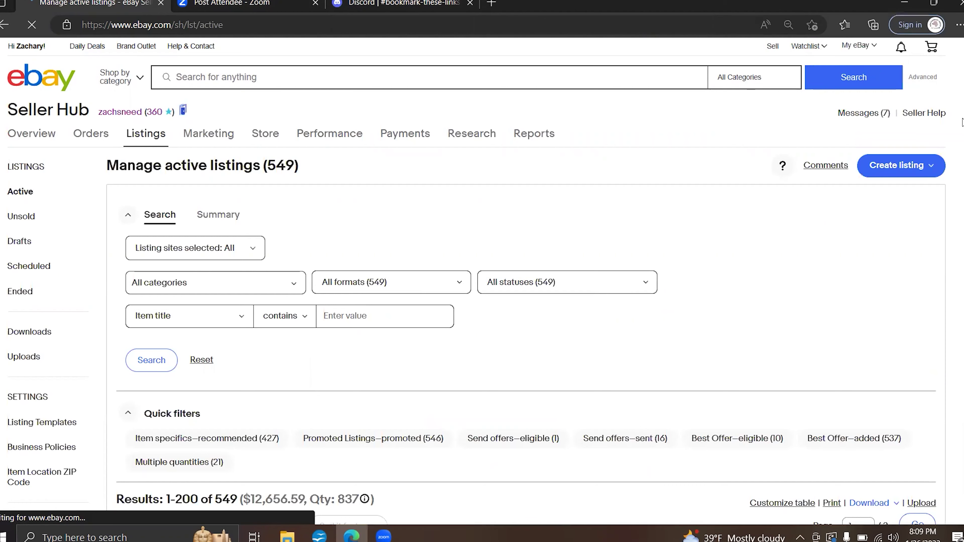
- Look through the active listings table, checking the titles, start dates, custom labels, promoted rates and prices
scroll(962, 95, down, 5)
scroll(962, 61, up, 3)
scroll(962, 76, down, 7)
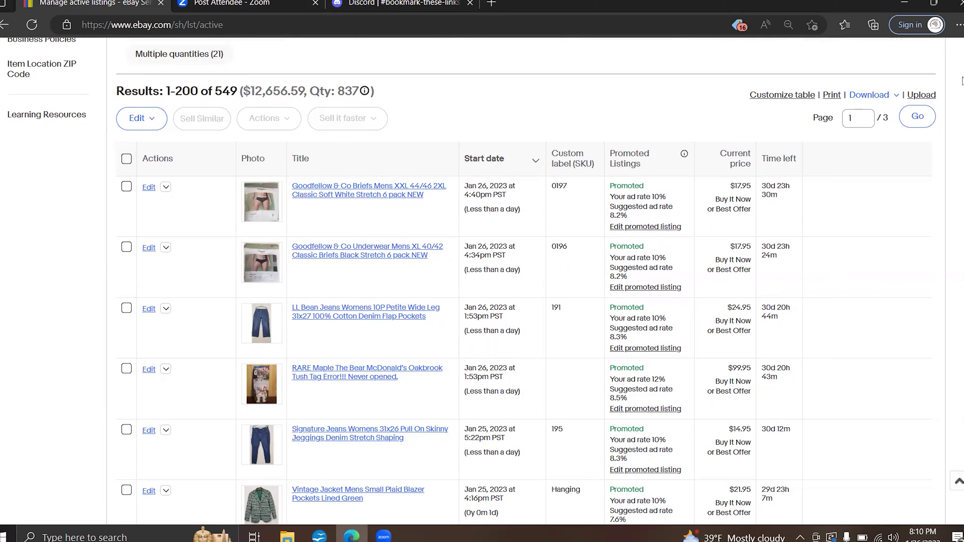
scroll(962, 81, down, 2)
scroll(962, 84, down, 2)
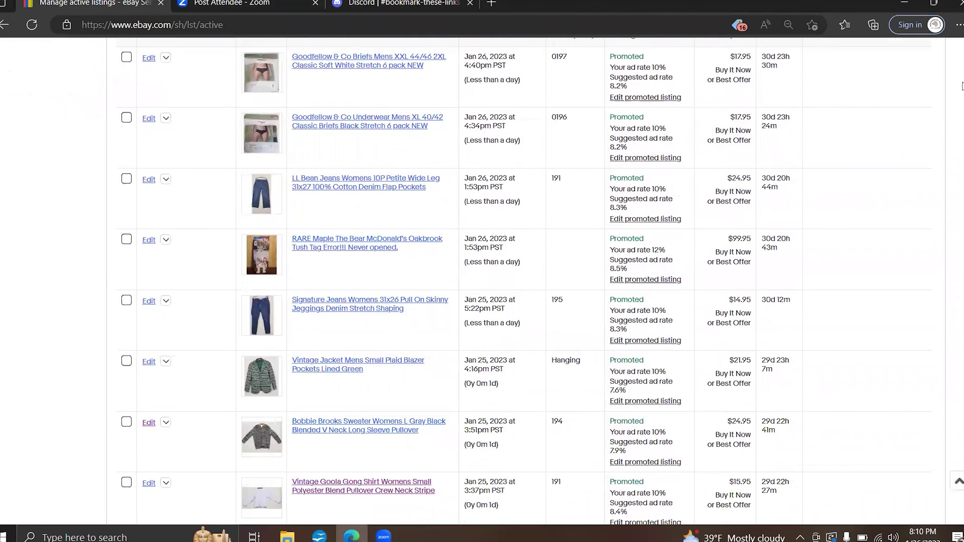
scroll(962, 87, up, 3)
scroll(962, 83, down, 1)
scroll(962, 81, up, 1)
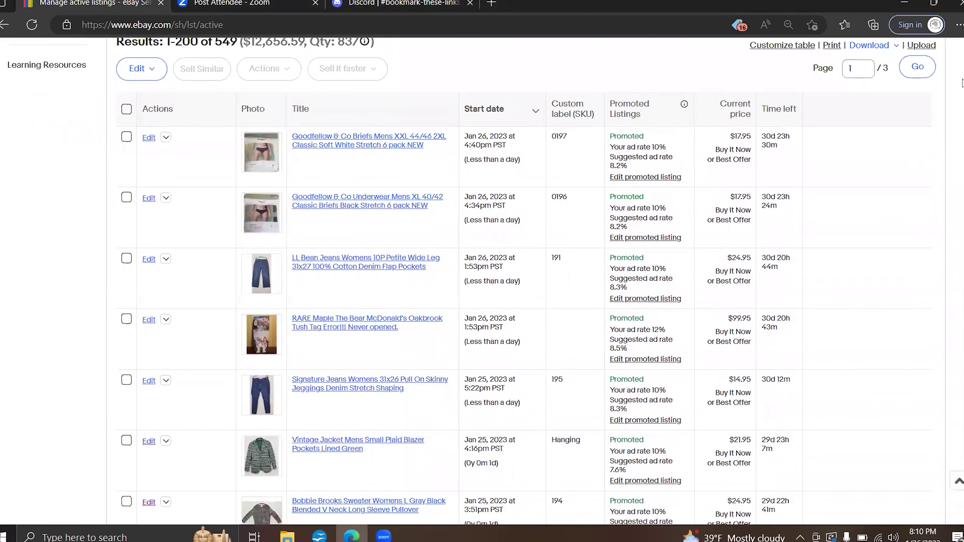
scroll(962, 83, down, 2)
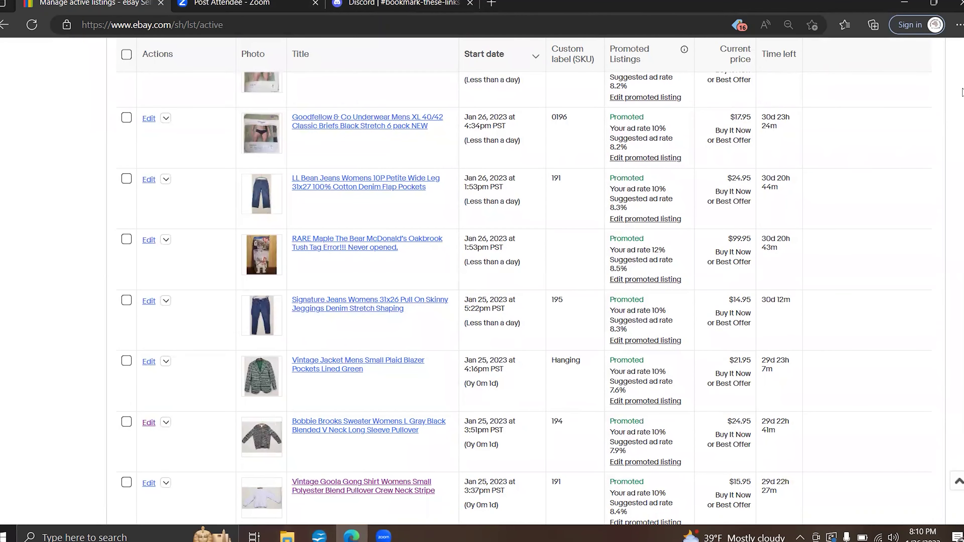
scroll(962, 91, down, 10)
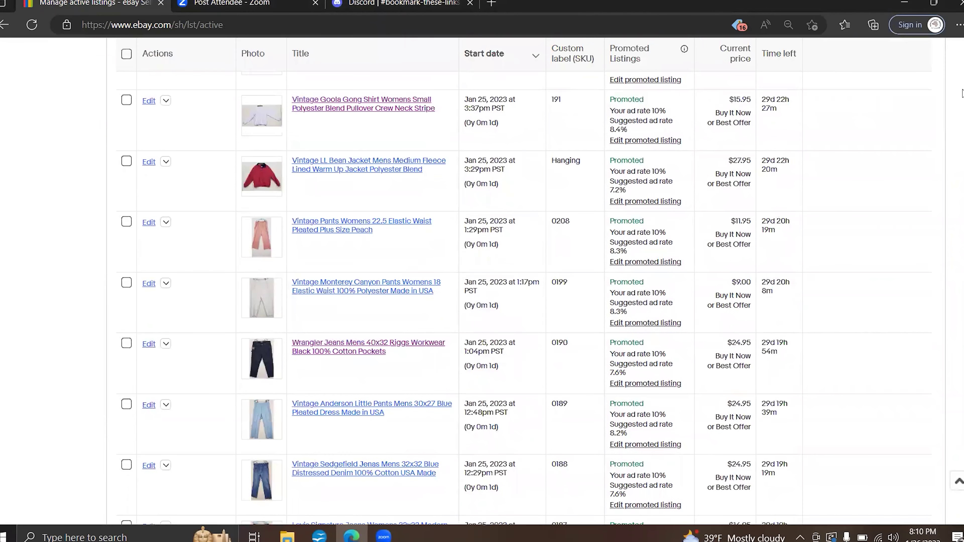
scroll(962, 101, up, 12)
scroll(962, 80, up, 7)
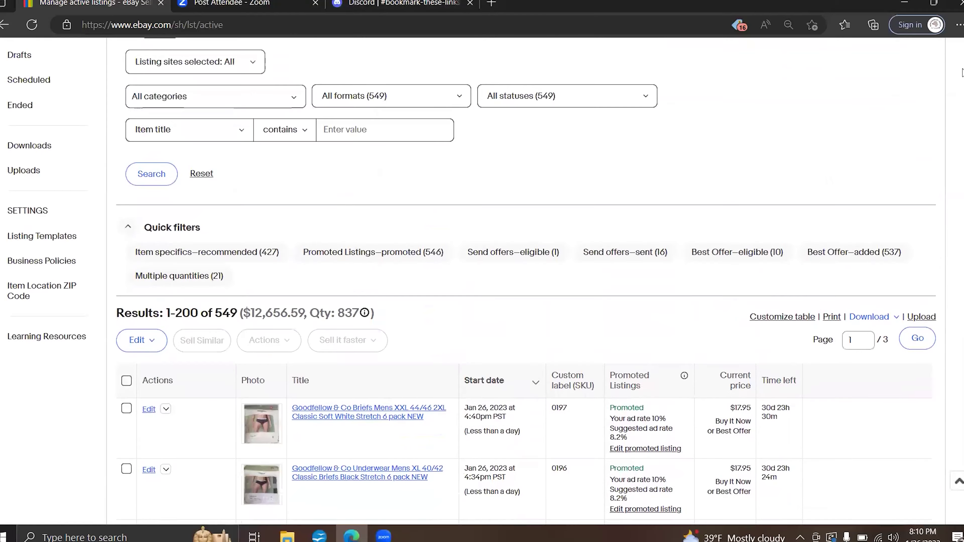
key(ctrl+0)
key(ctrl+plus)
key(ctrl+plus)
key(ctrl+plus)
key(ctrl+plus)
scroll(962, 75, down, 2)
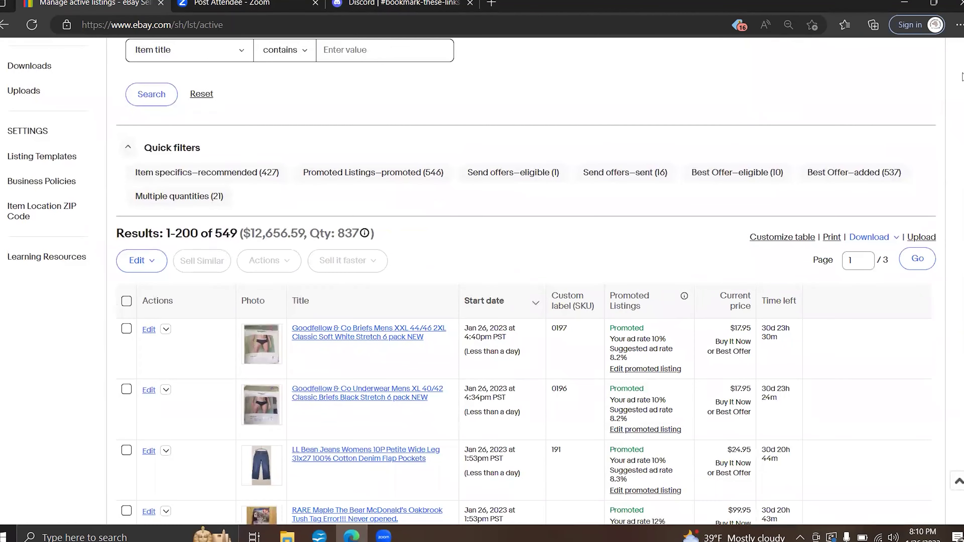
scroll(962, 77, down, 3)
scroll(962, 78, up, 12)
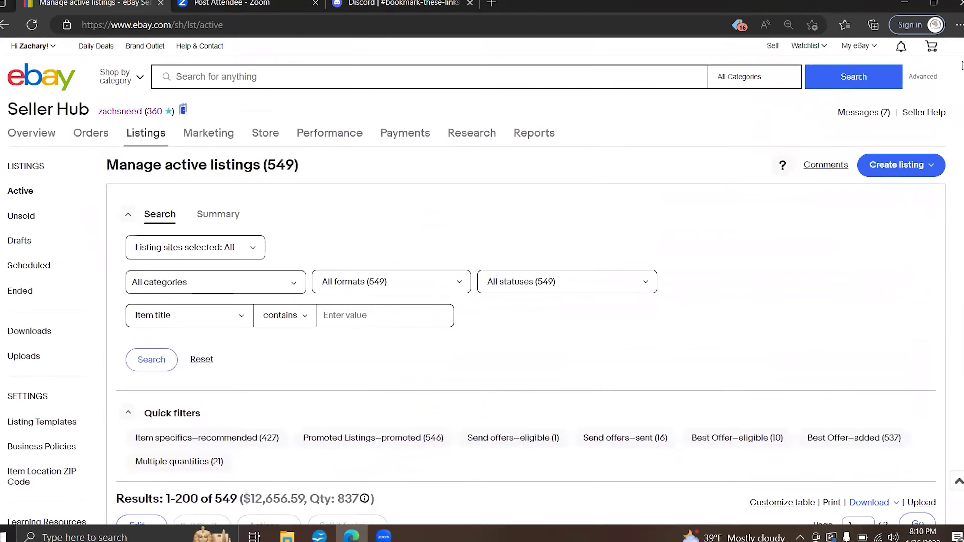
- Start a new single listing and search for matching products with "Levis jeans"
click(892, 164)
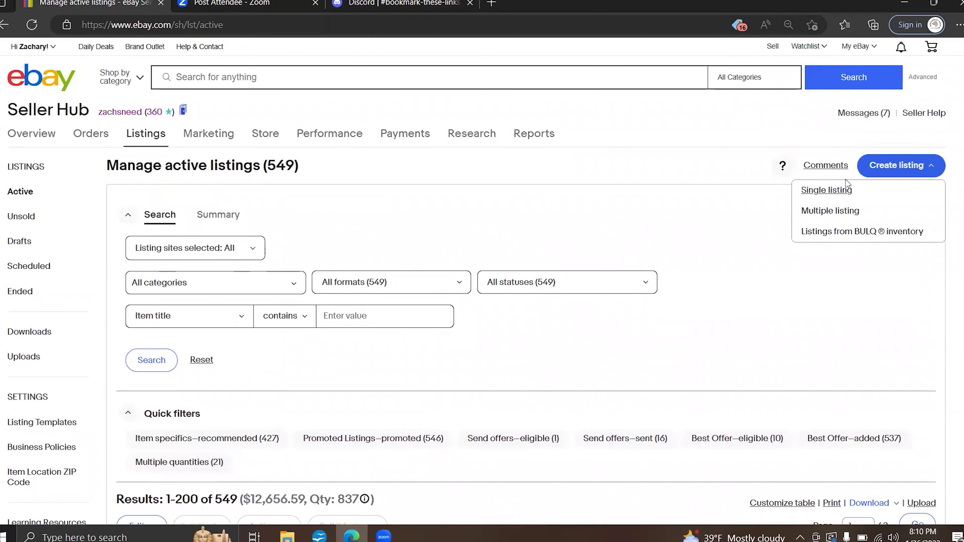
click(826, 193)
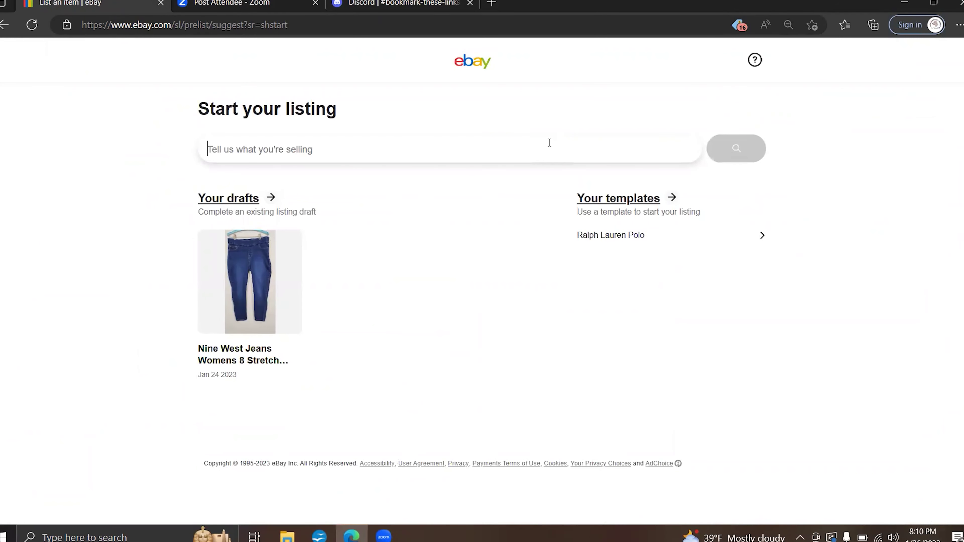
text(Levi)
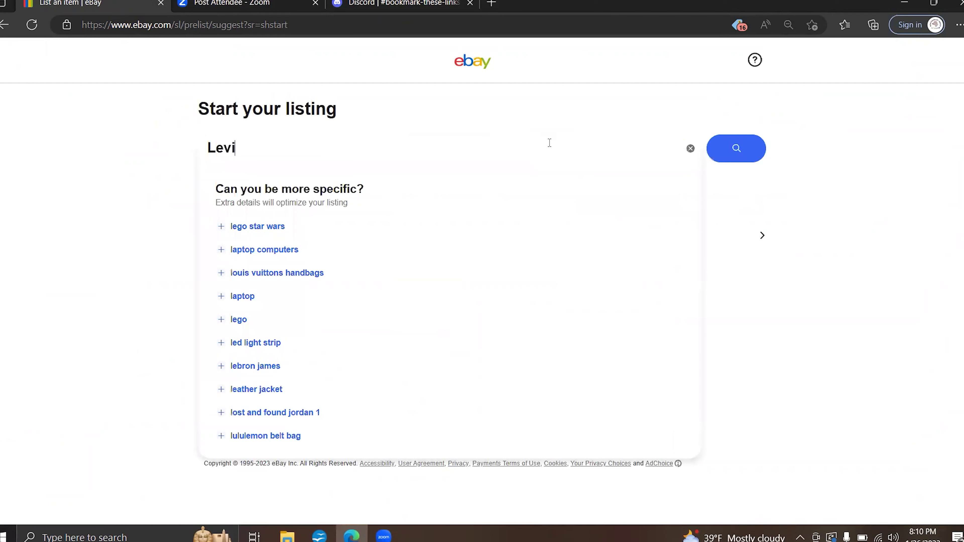
text(s cau)
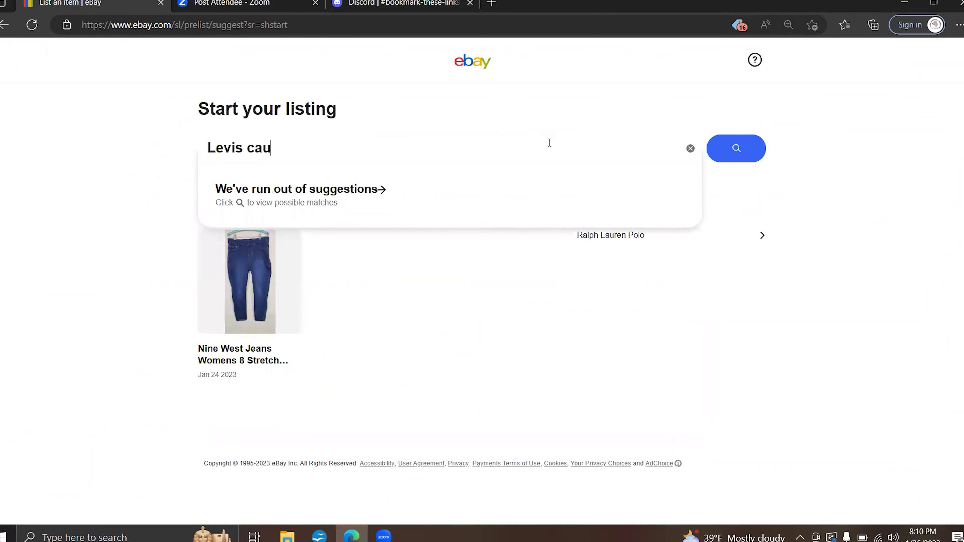
text(dr)
key(BackSpace)
key(BackSpace)
key(BackSpace)
key(BackSpace)
text(jeans)
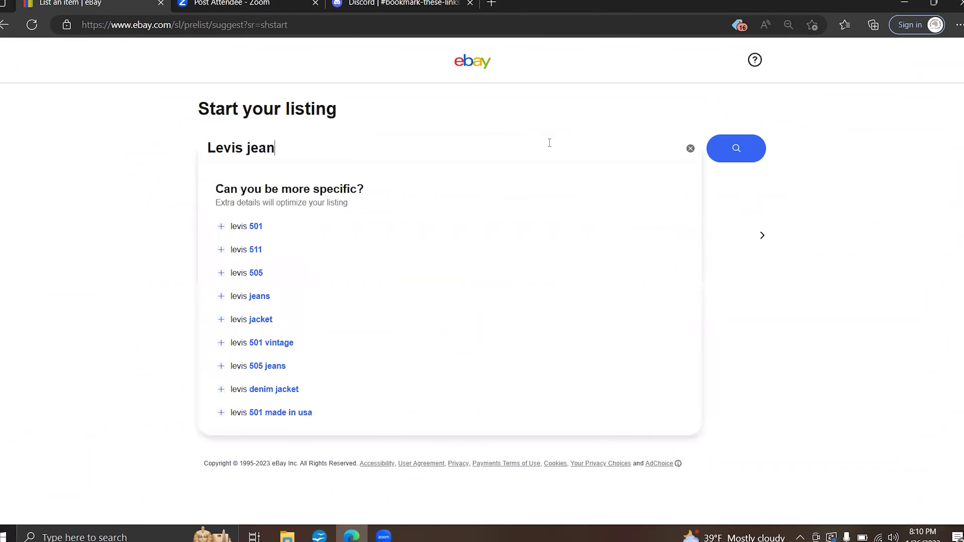
key(Return)
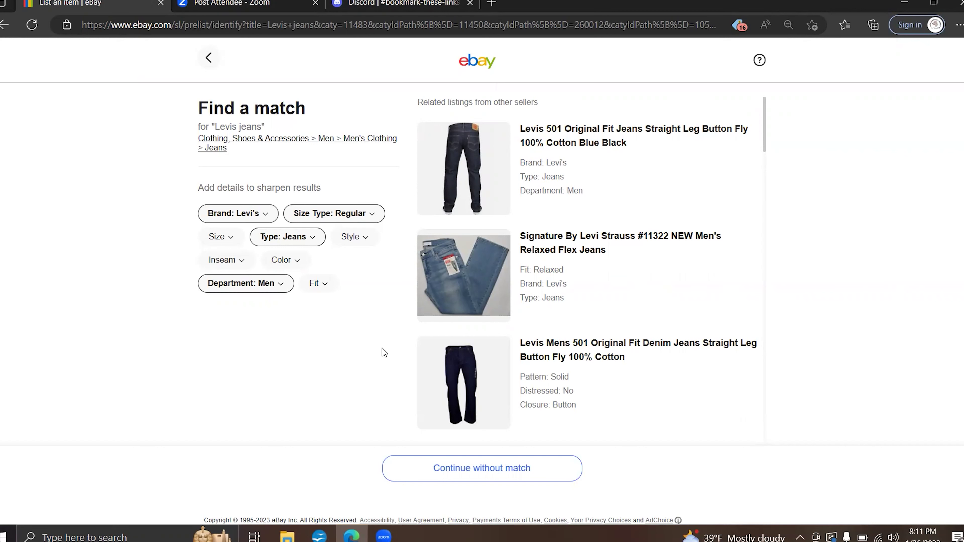
- Continue without a product match, set the item condition to Pre-owned and proceed to the listing form
click(458, 476)
click(321, 224)
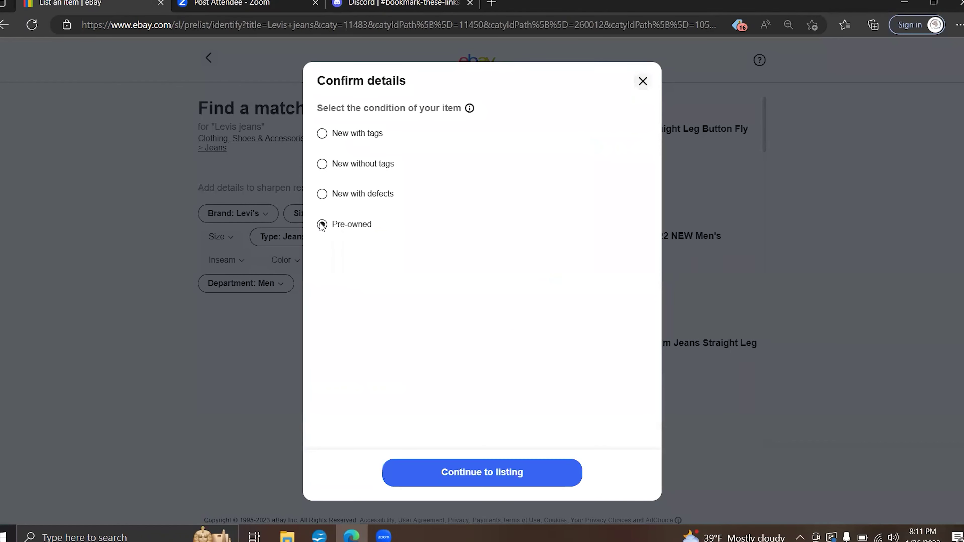
click(459, 470)
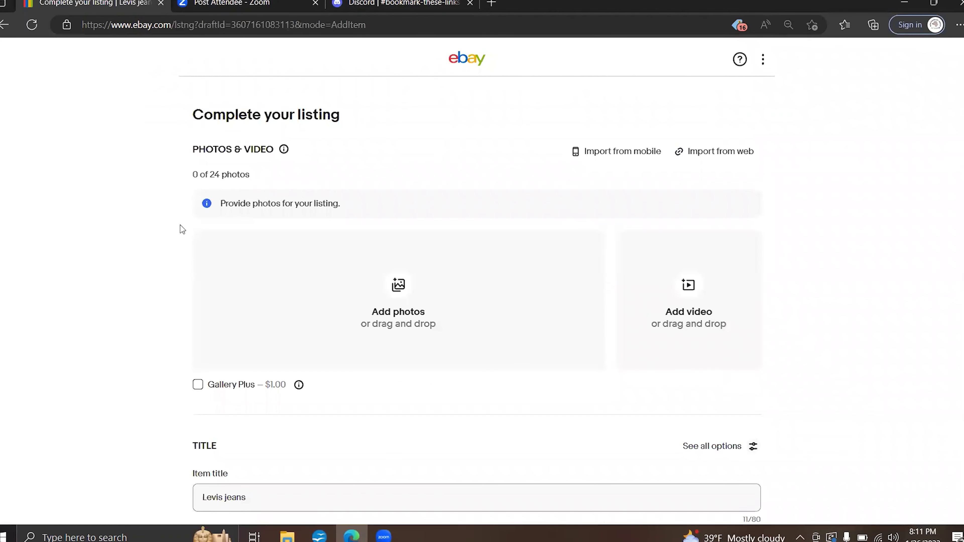
- Add the photos 20230126_144817 through 20230126_145032 from the EBAY PHOTOS folder to the listing
click(404, 279)
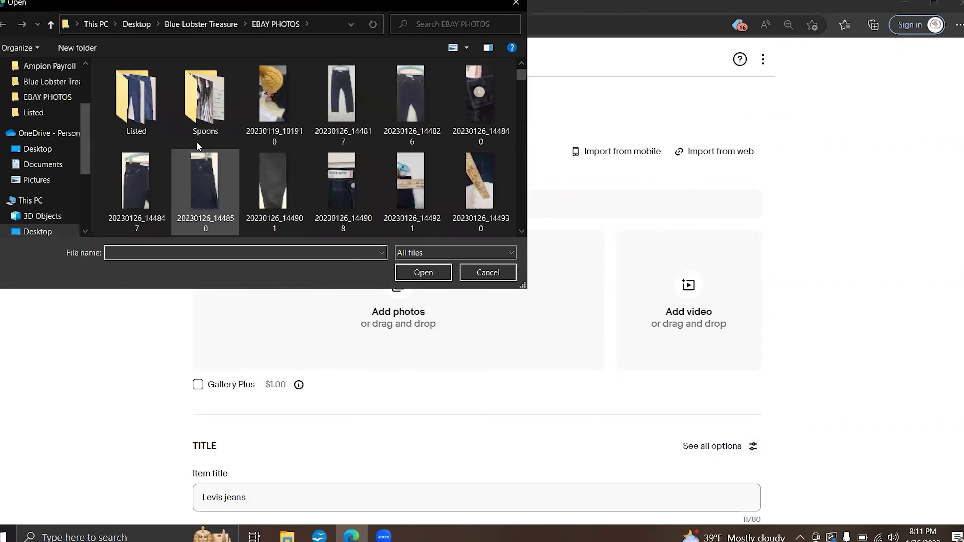
click(342, 85)
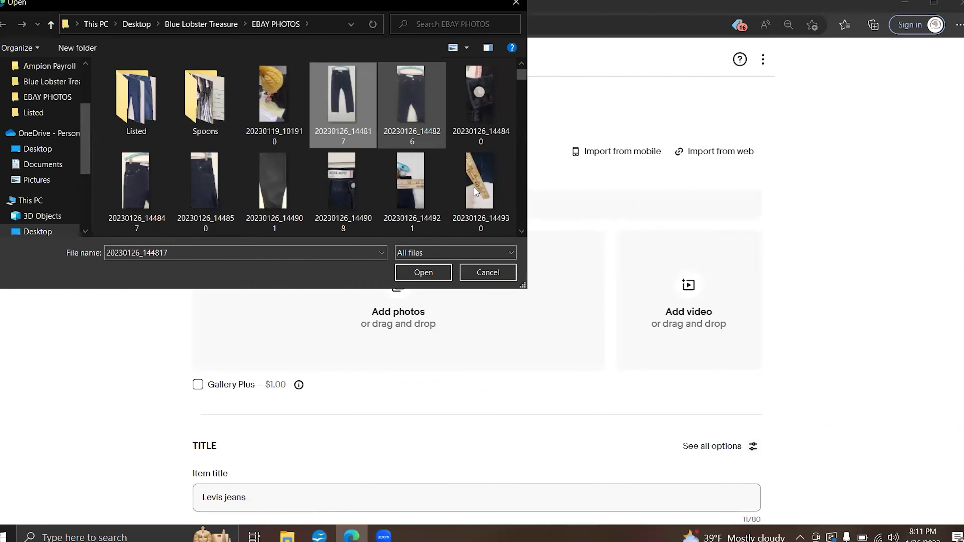
click(519, 231)
click(520, 232)
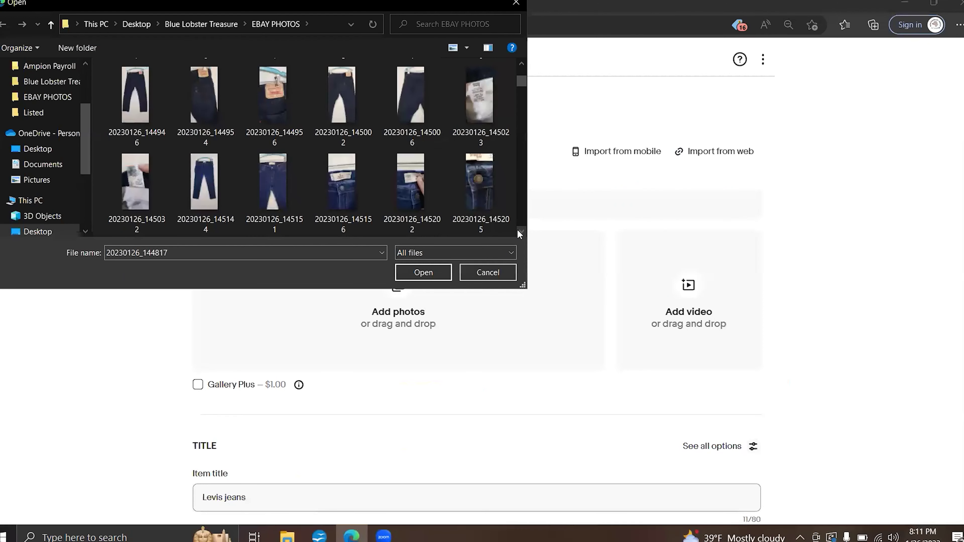
shift+click(145, 209)
click(428, 279)
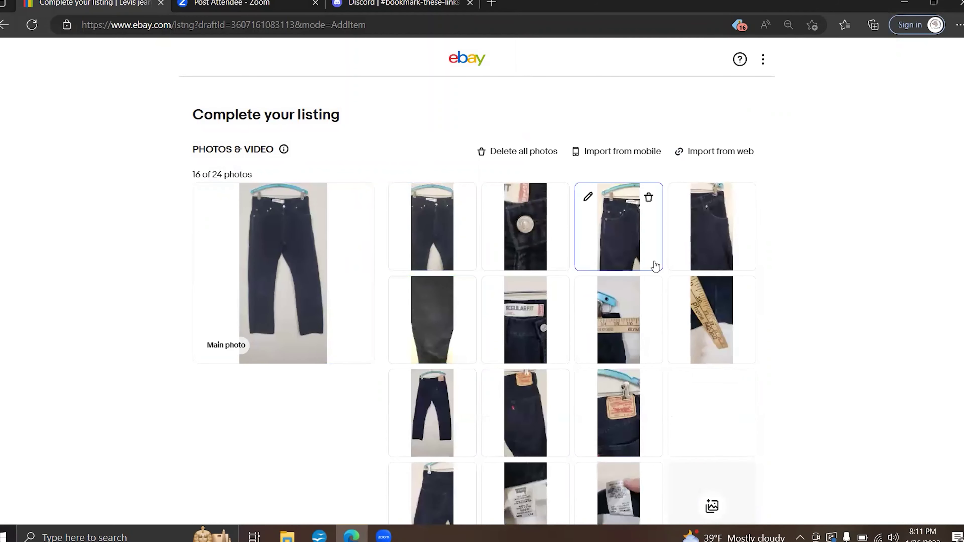
- Crop the empty strip below the trouser legs off the main photo and save the crop
click(284, 277)
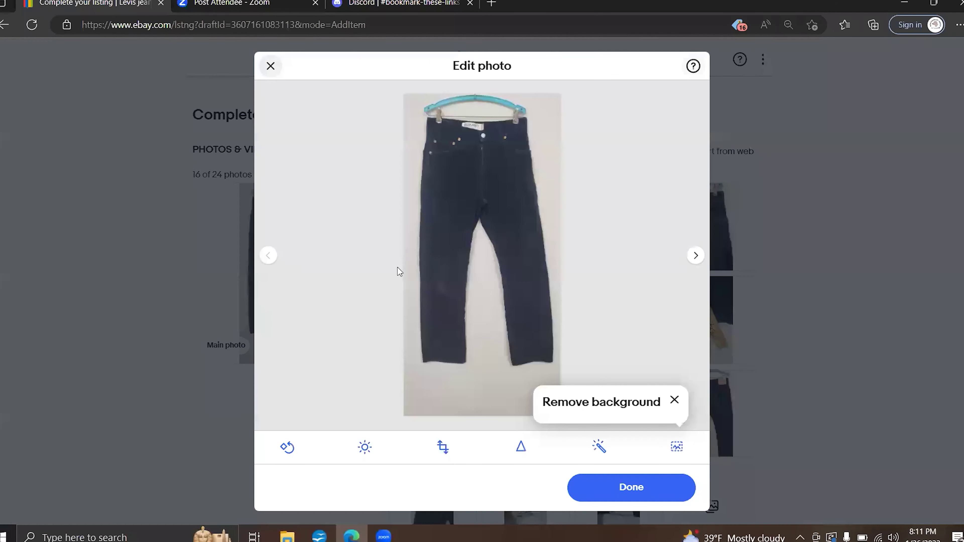
click(443, 447)
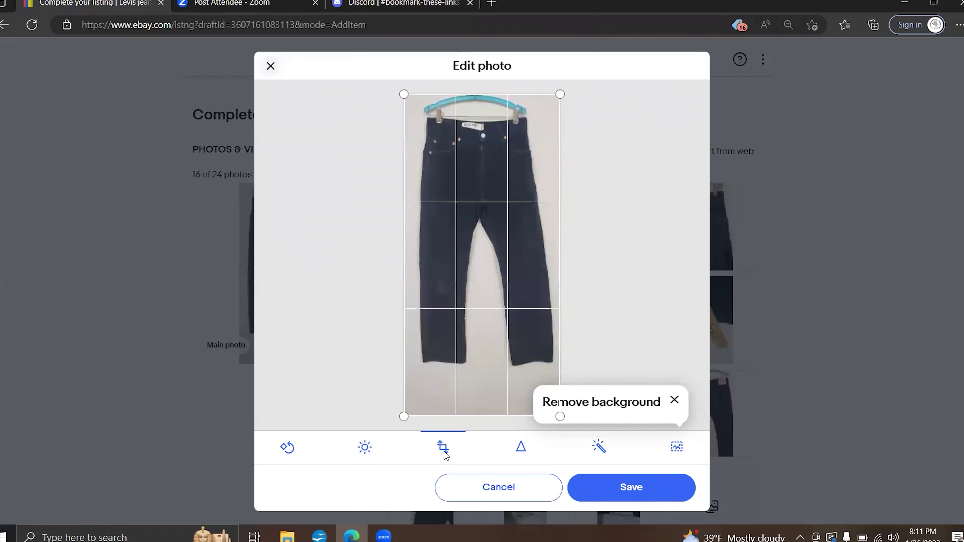
drag(403, 416, 403, 380)
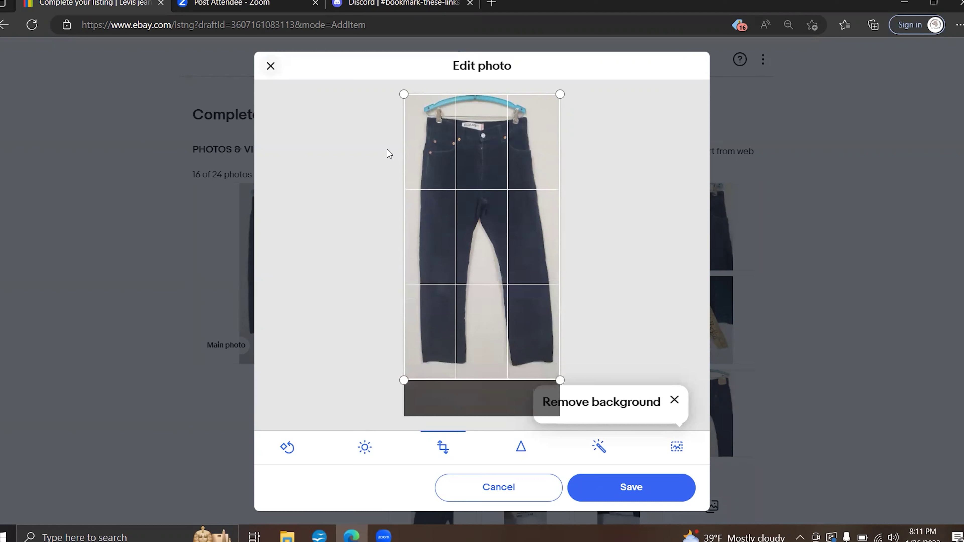
click(626, 488)
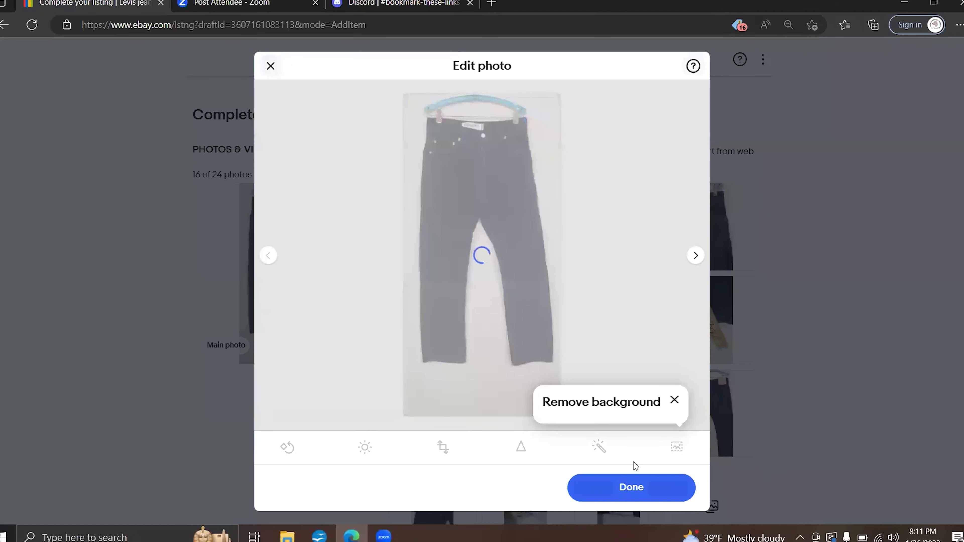
- Look through the listing's remaining photos one by one, from the front views to the inner care label
click(697, 254)
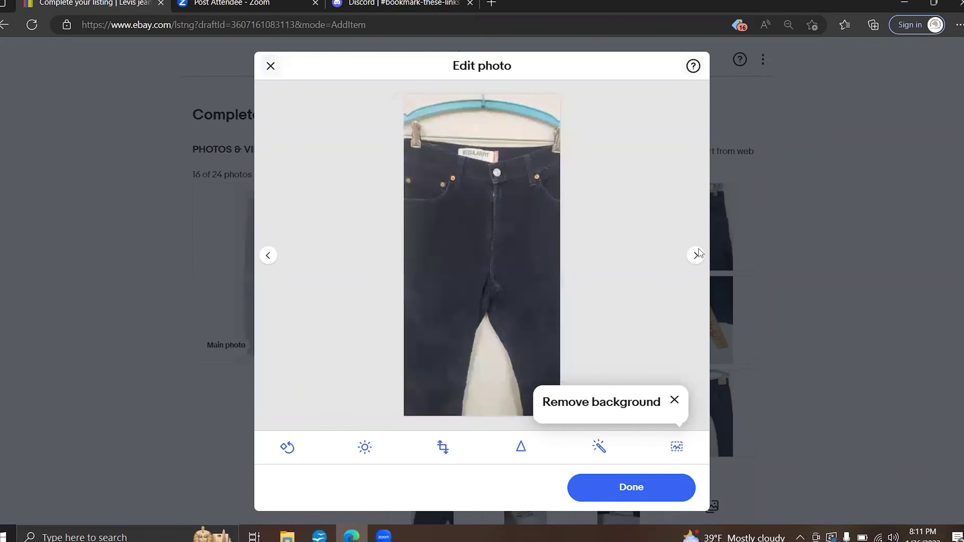
click(697, 255)
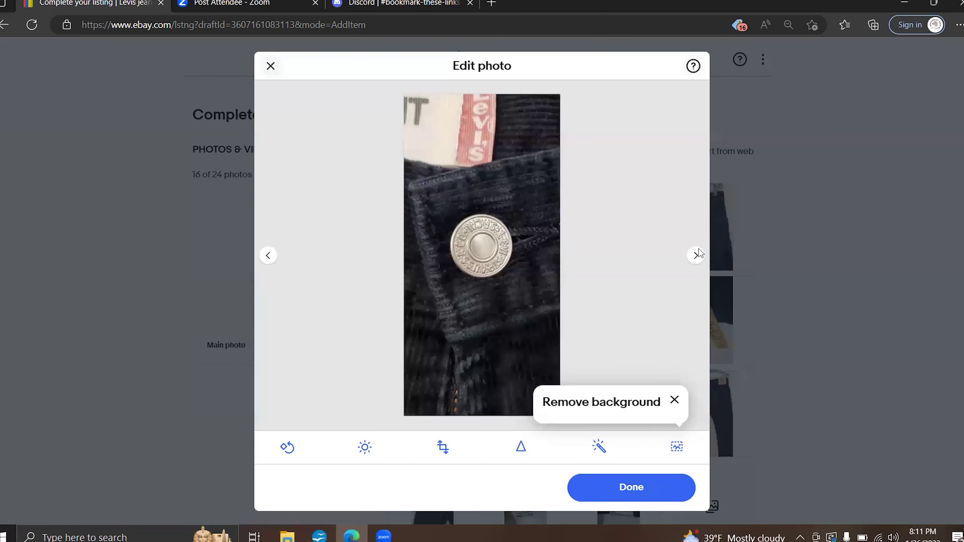
click(697, 255)
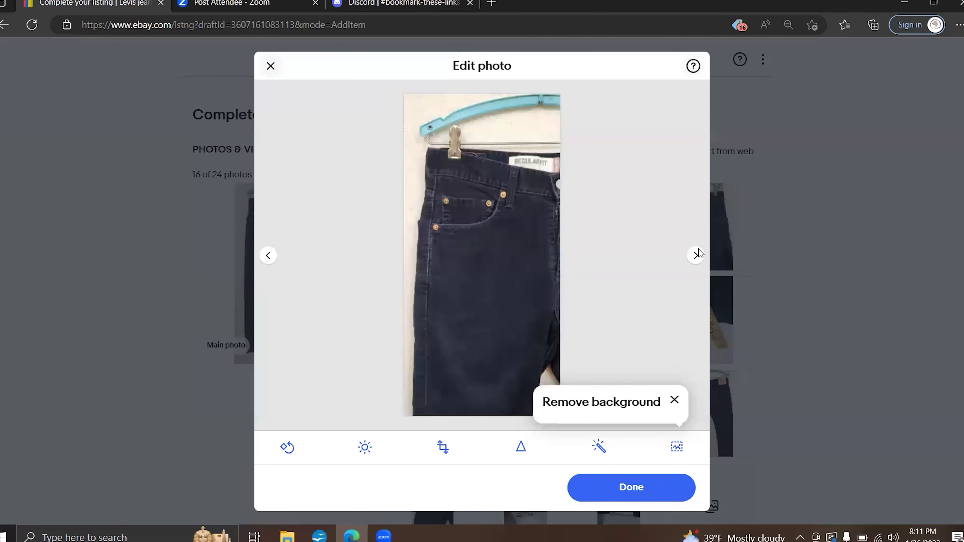
click(696, 255)
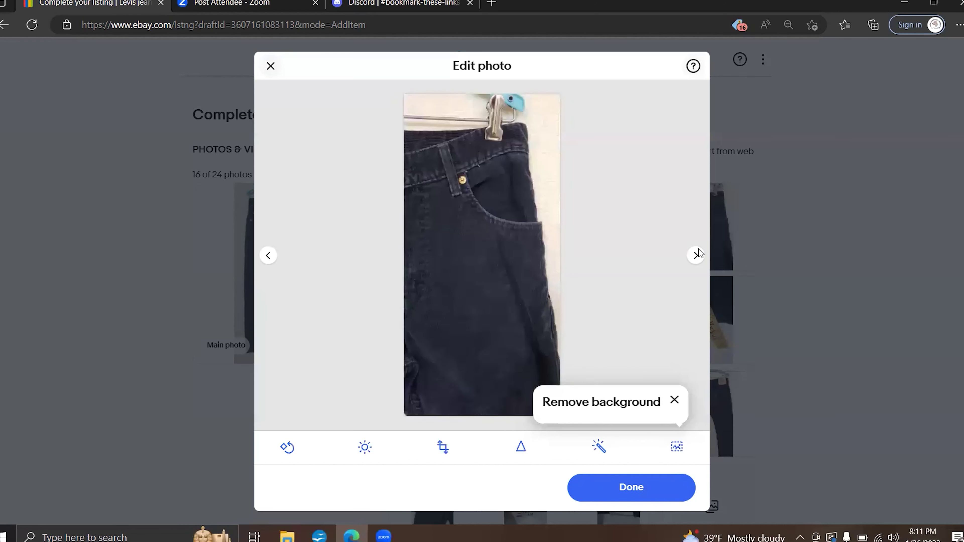
click(696, 254)
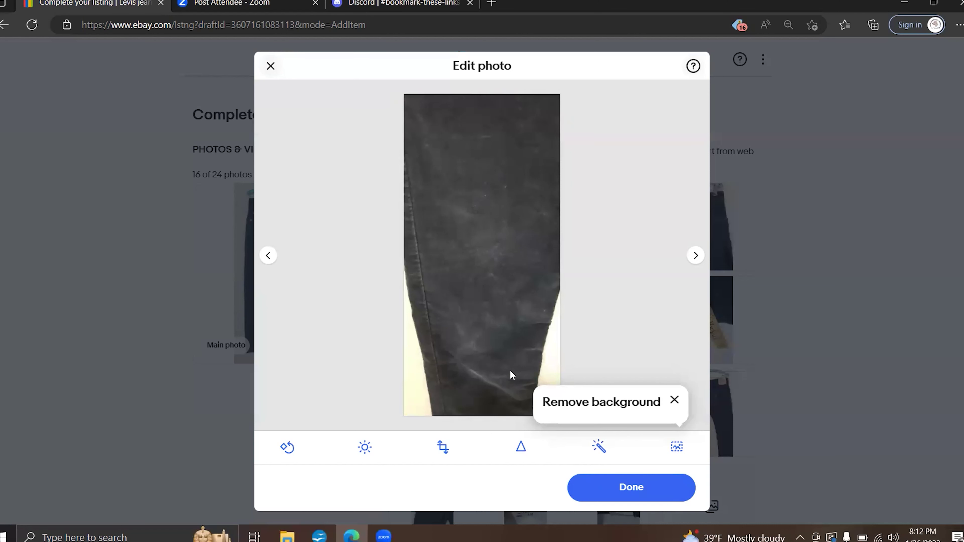
click(697, 256)
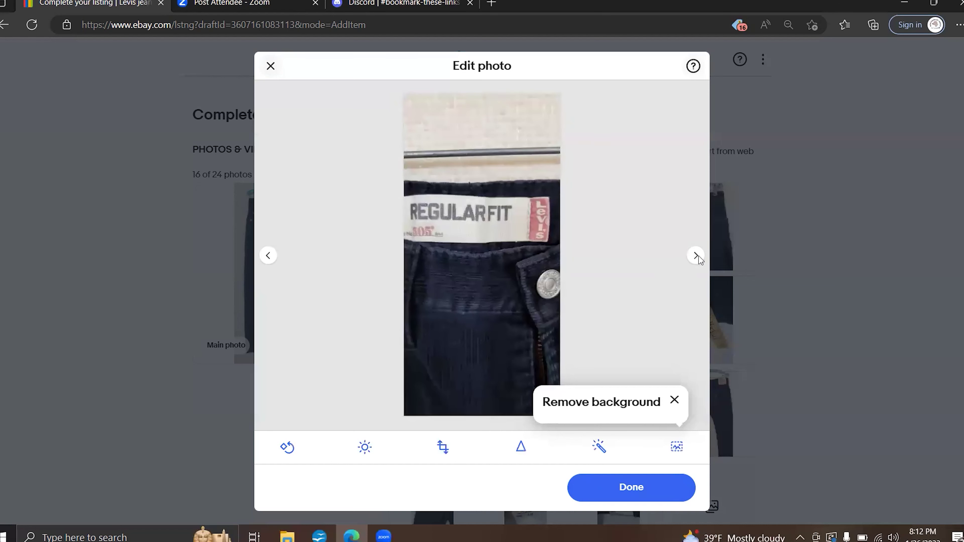
click(697, 257)
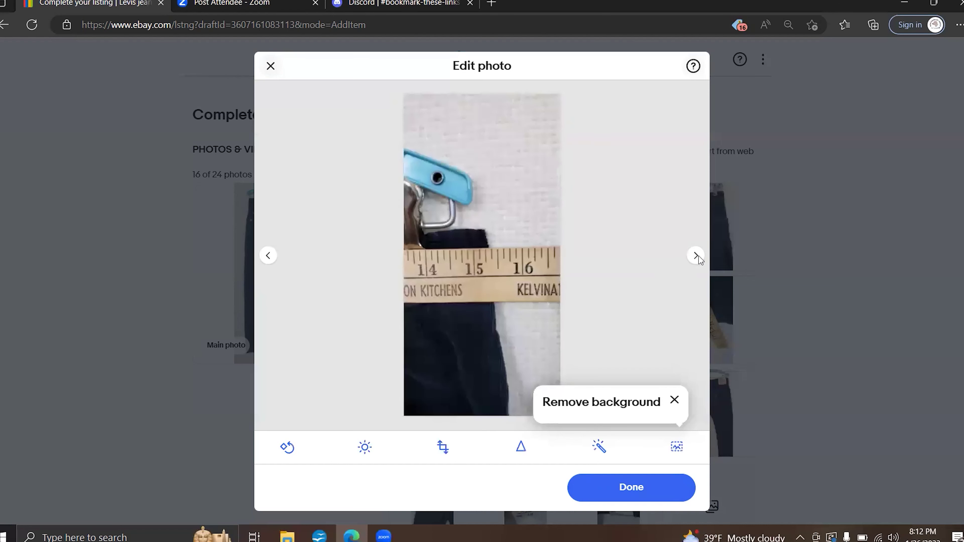
click(697, 257)
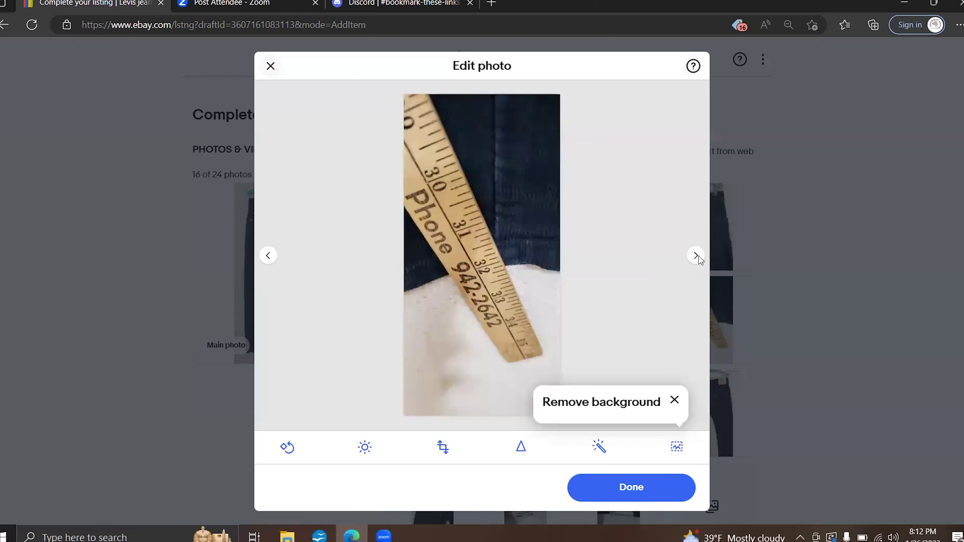
click(697, 256)
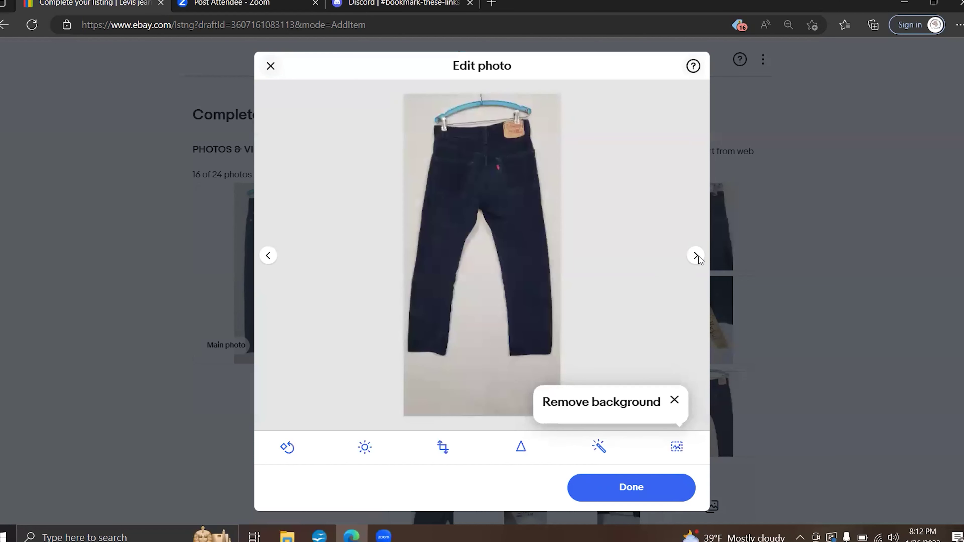
click(697, 257)
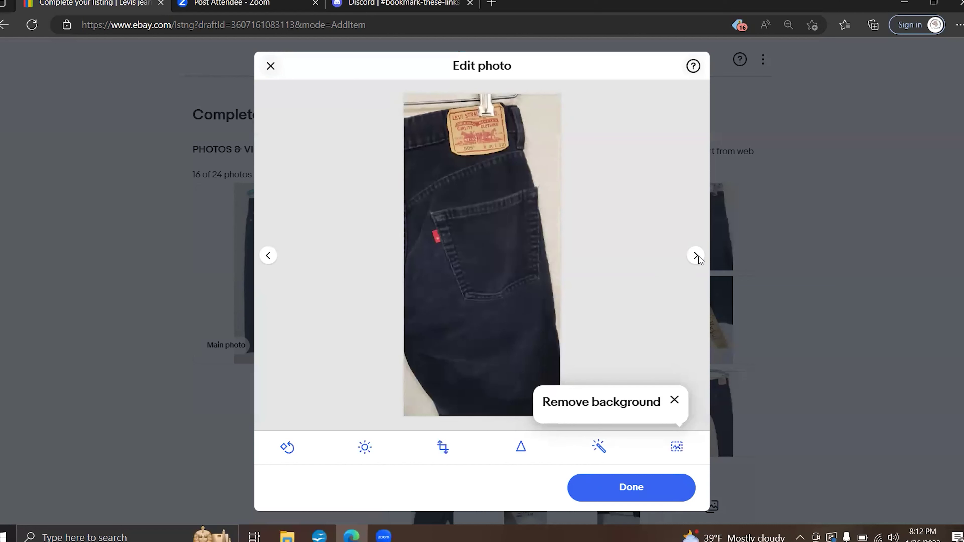
click(697, 256)
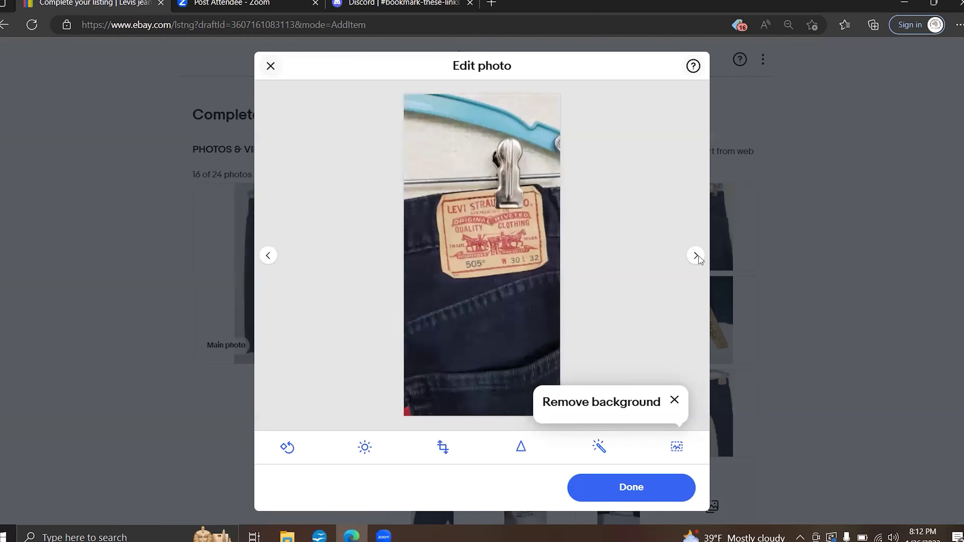
click(697, 256)
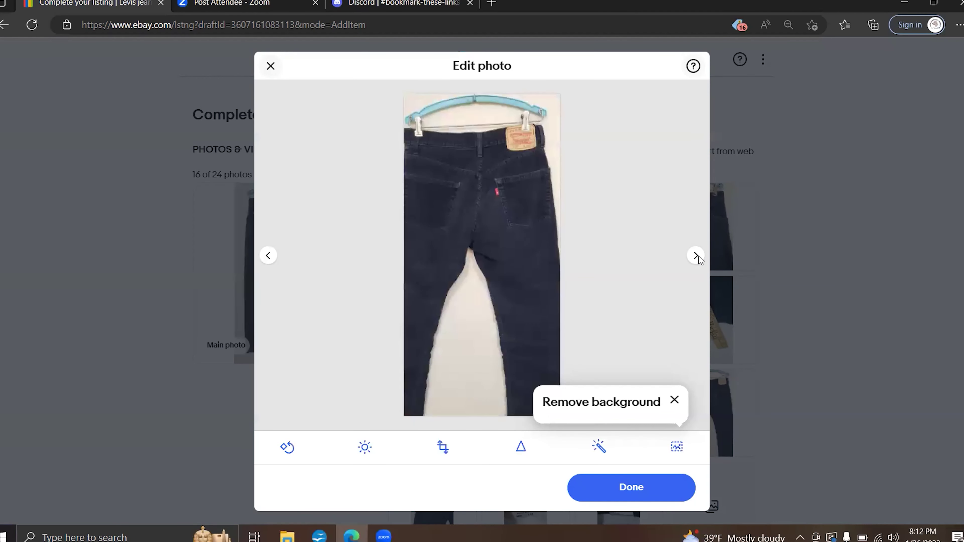
click(697, 256)
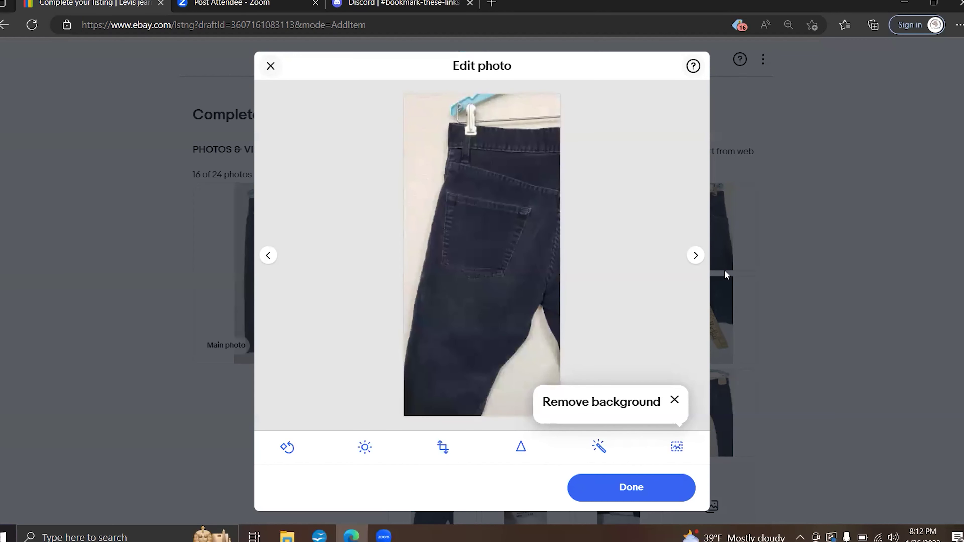
click(697, 257)
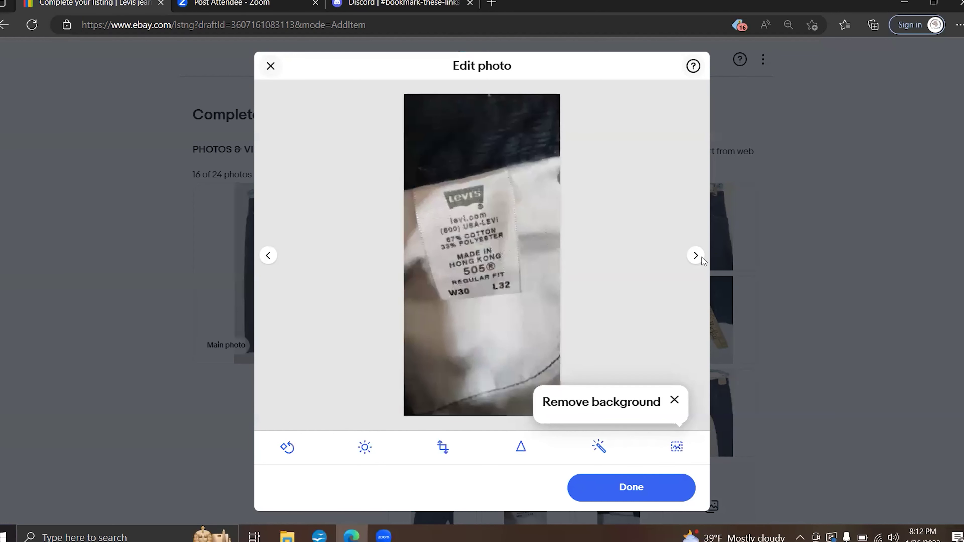
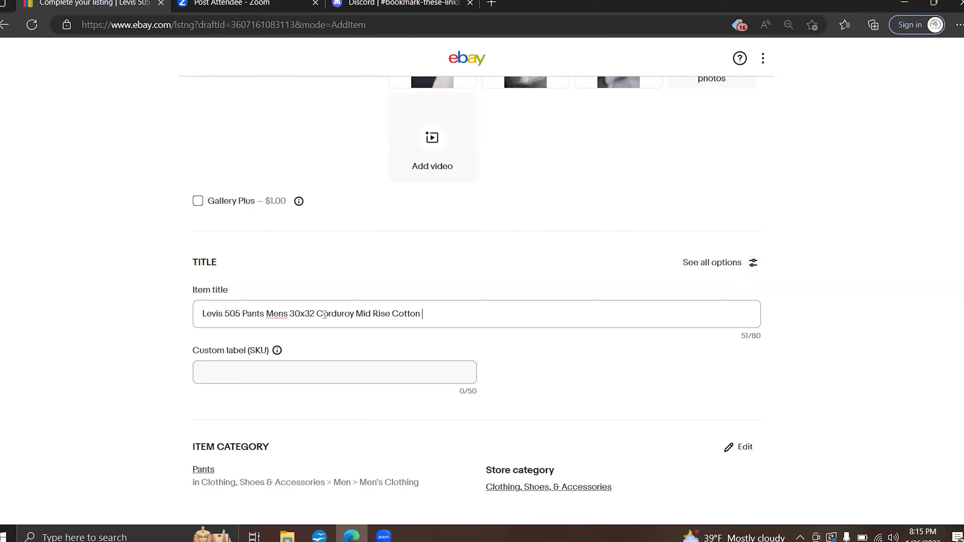
- Append "Pockets Stright Leg" to the item title and check the fit wording on the waistband label photo
text(Pockets Stright Leg)
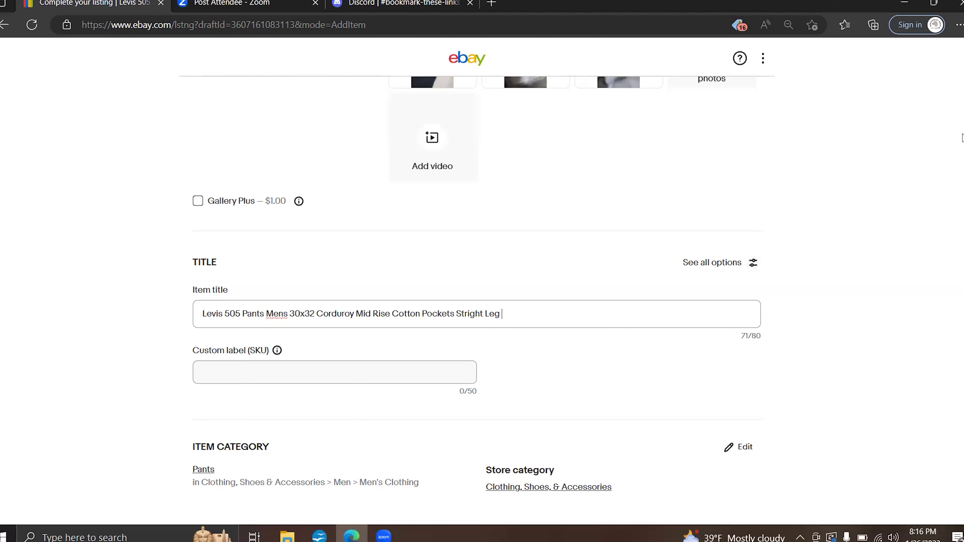
scroll(962, 136, up, 8)
scroll(962, 97, down, 1)
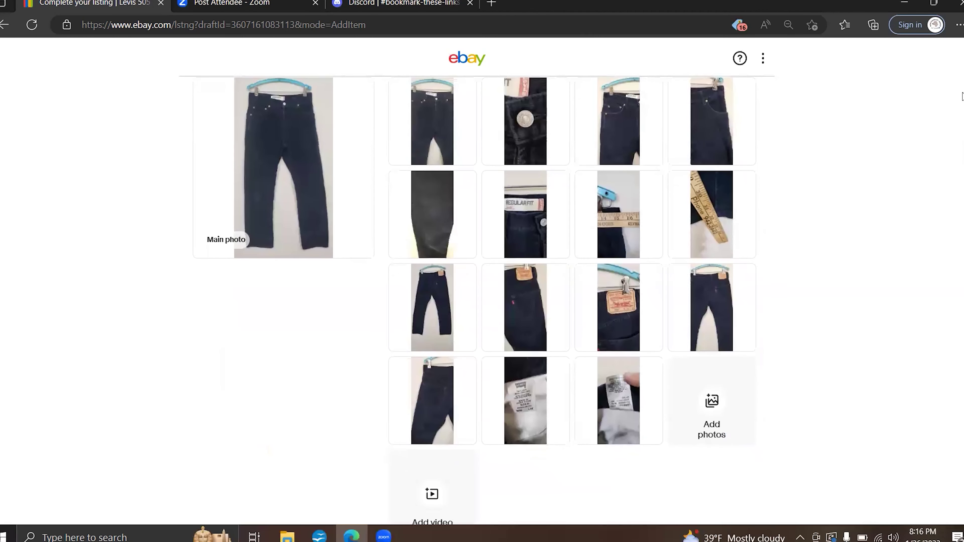
mouse_move(527, 194)
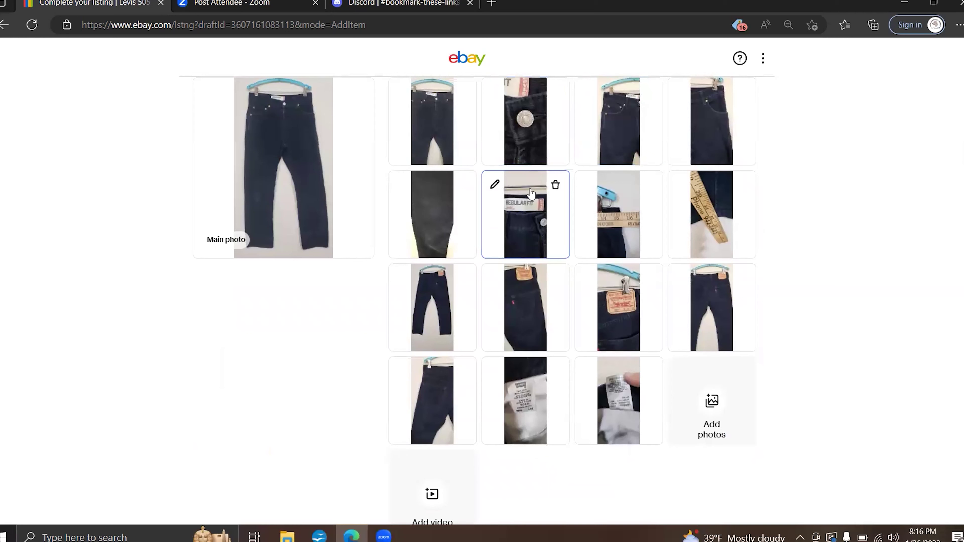
click(528, 208)
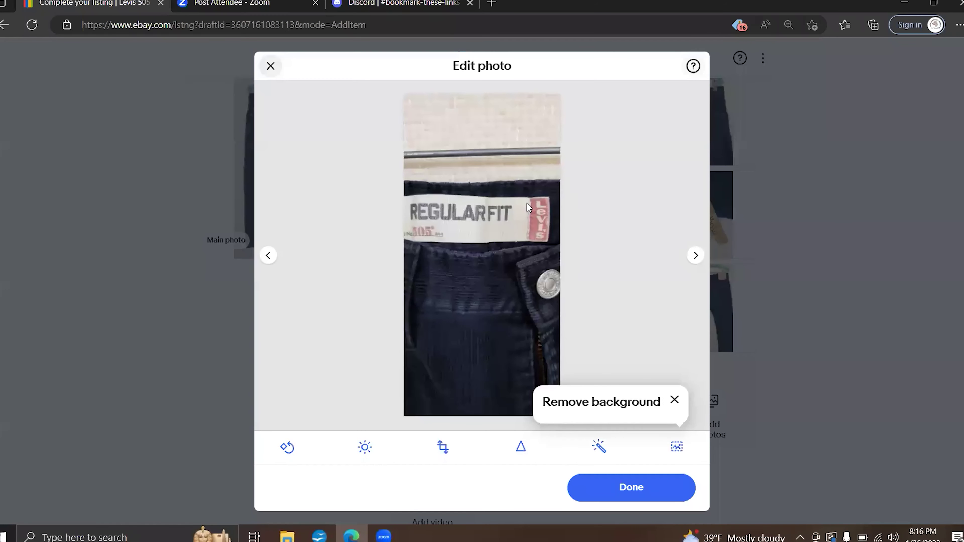
click(270, 66)
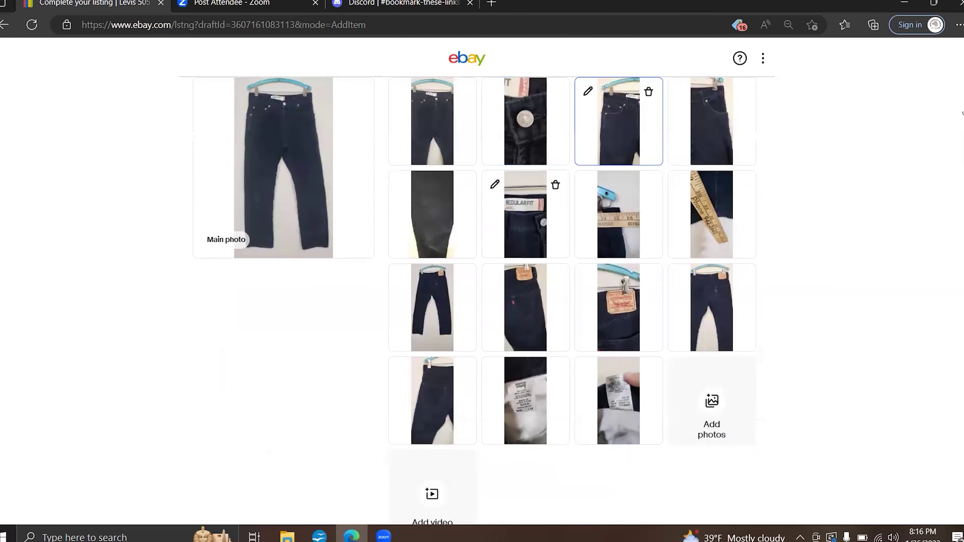
- Replace "Stright Leg" in the item title with "Regular Fit Black 08" and set the custom label (SKU) to 300
scroll(962, 113, down, 8)
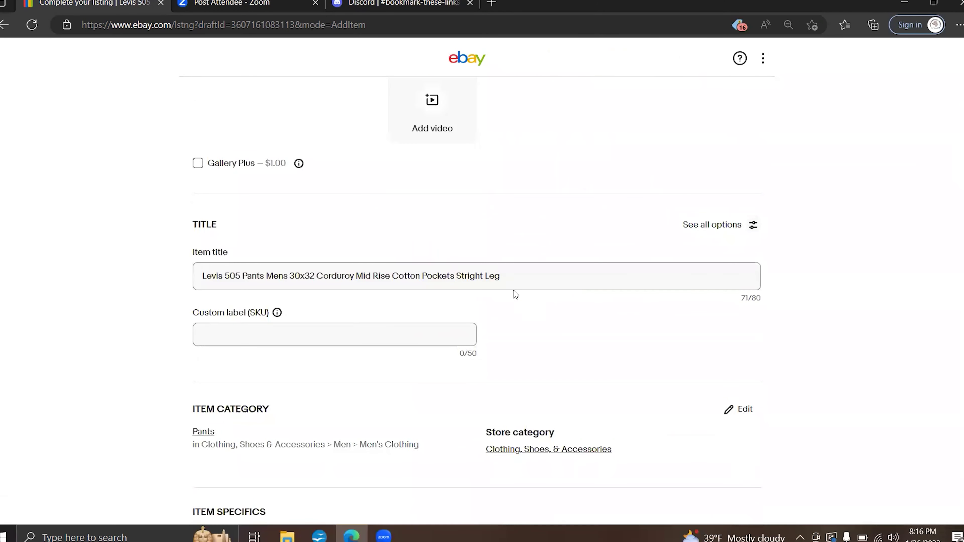
drag(502, 276, 461, 274)
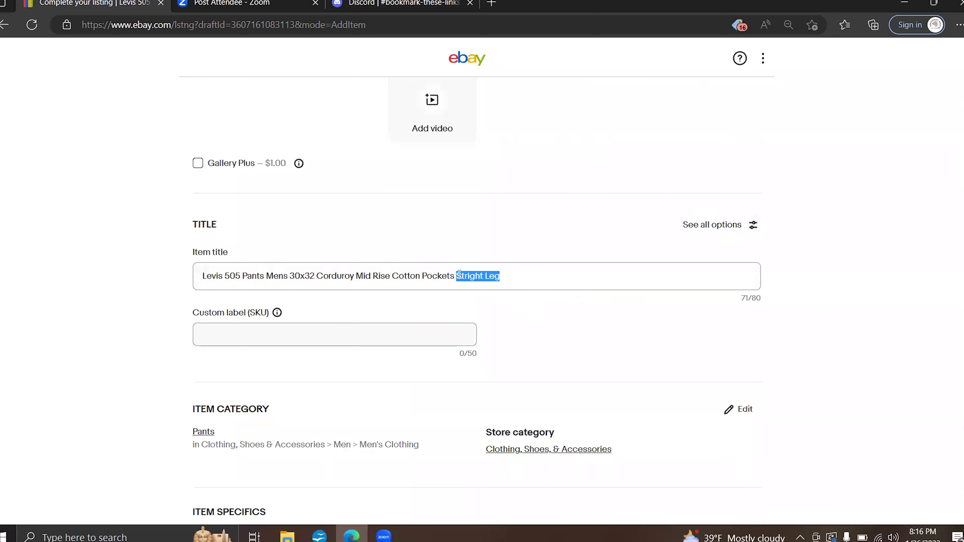
text(Le)
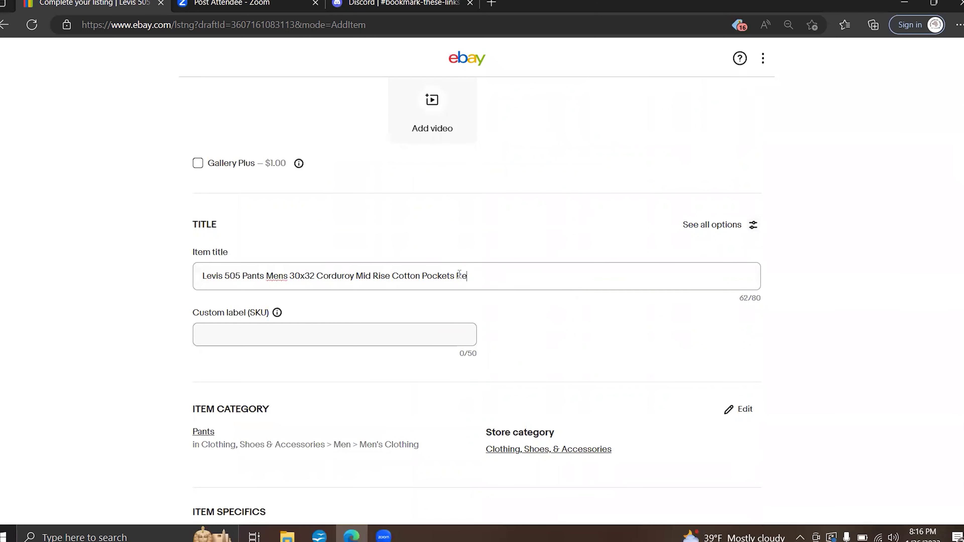
text(gular Fit Black 08)
click(343, 334)
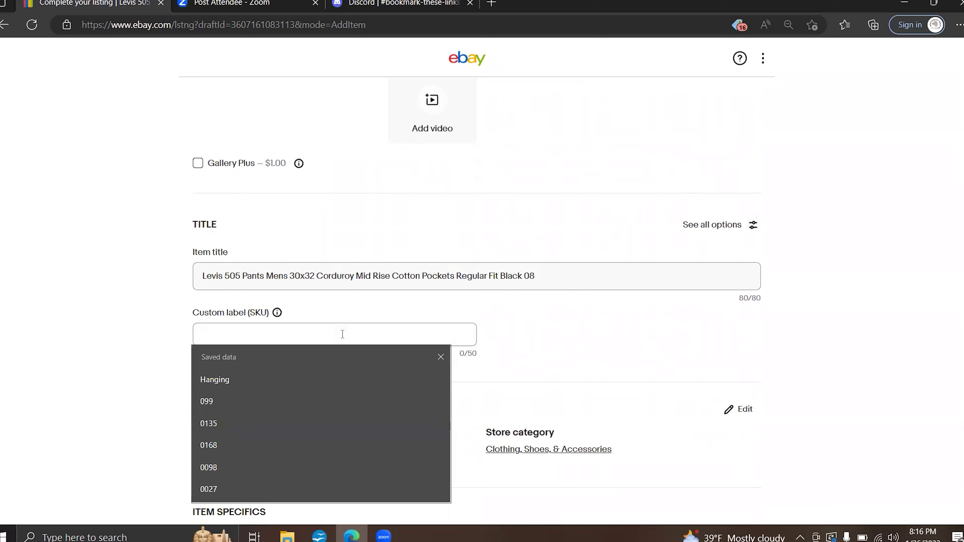
text(300)
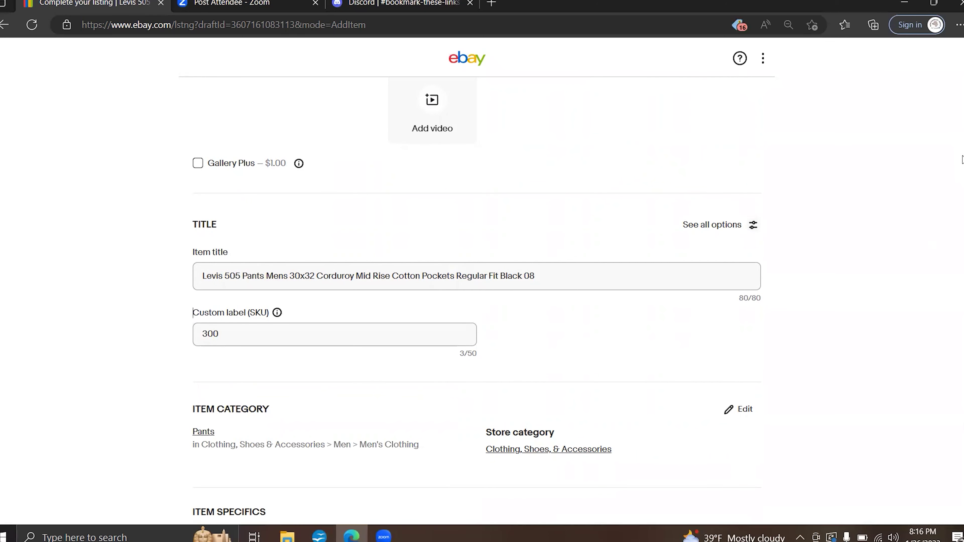
- Set the required brand to Levi's and the style to Chino, and look through the other available styles
scroll(962, 158, down, 8)
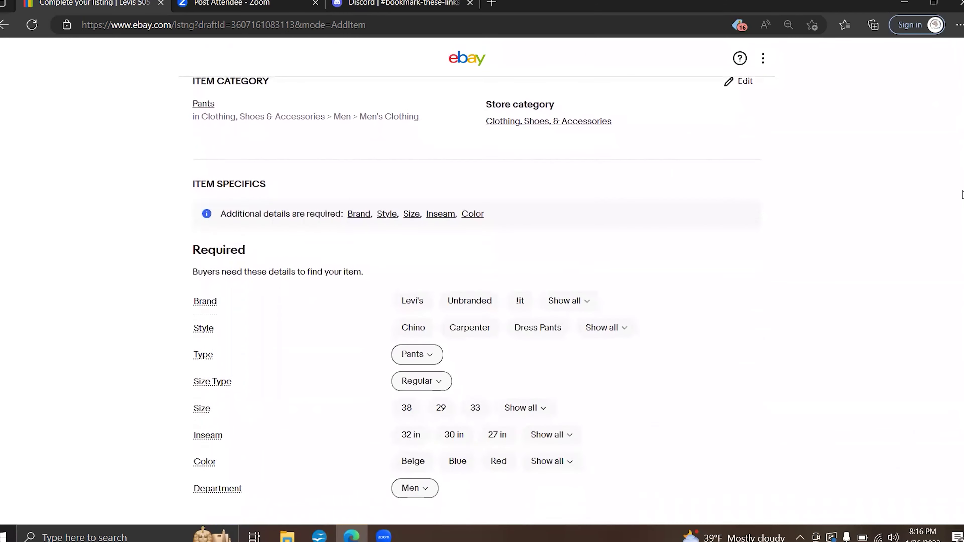
scroll(963, 190, up, 2)
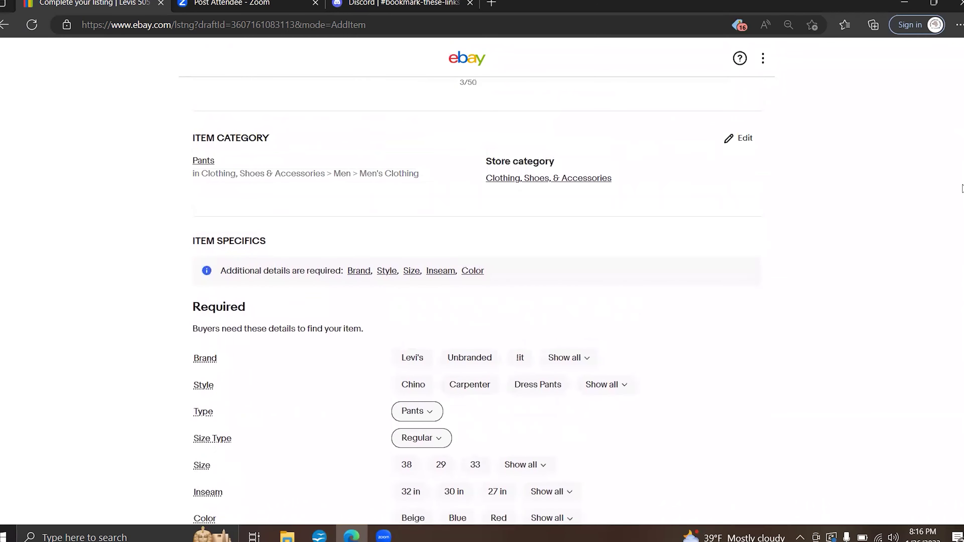
scroll(962, 188, down, 3)
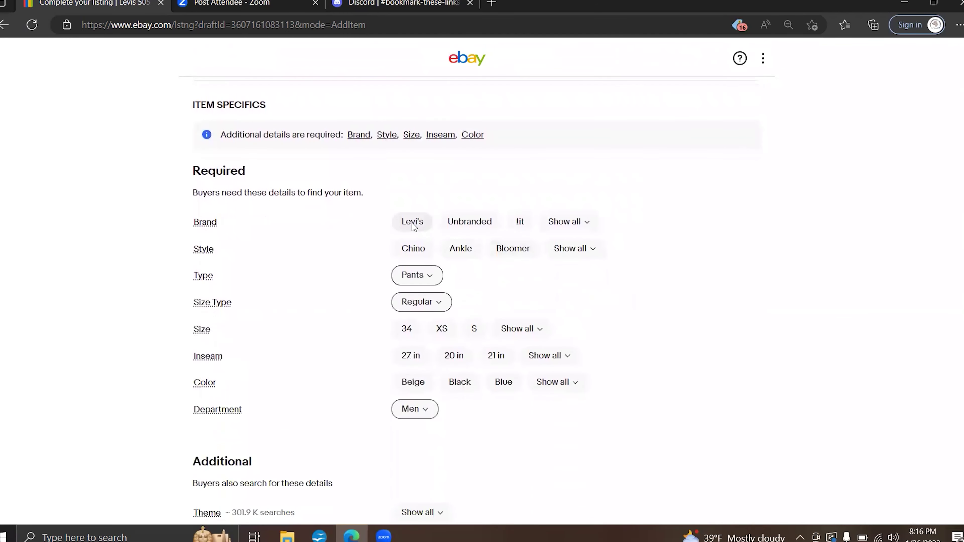
click(412, 222)
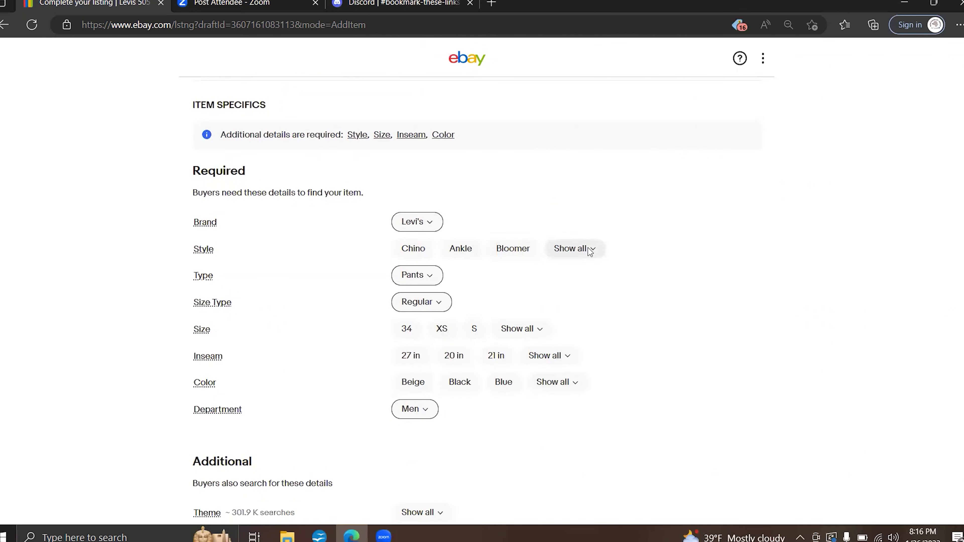
click(416, 251)
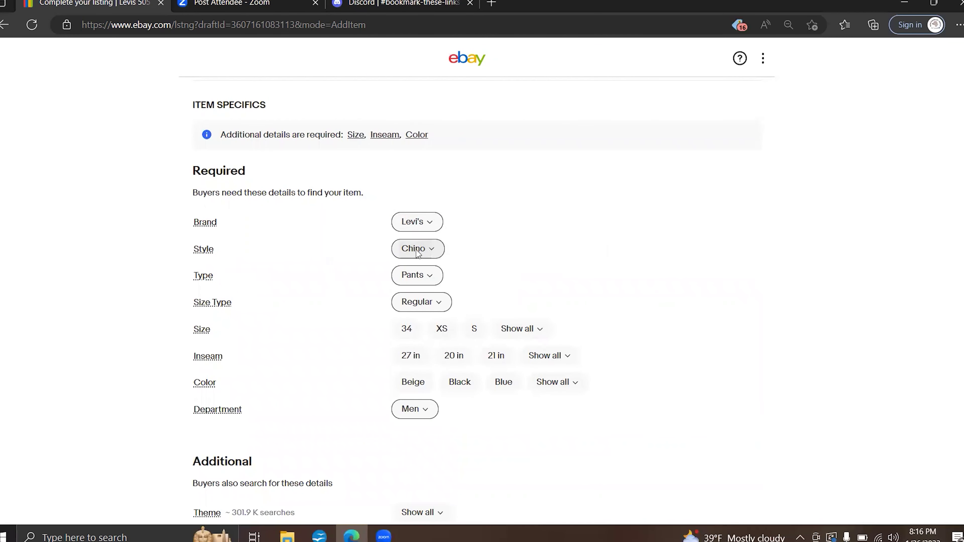
click(417, 250)
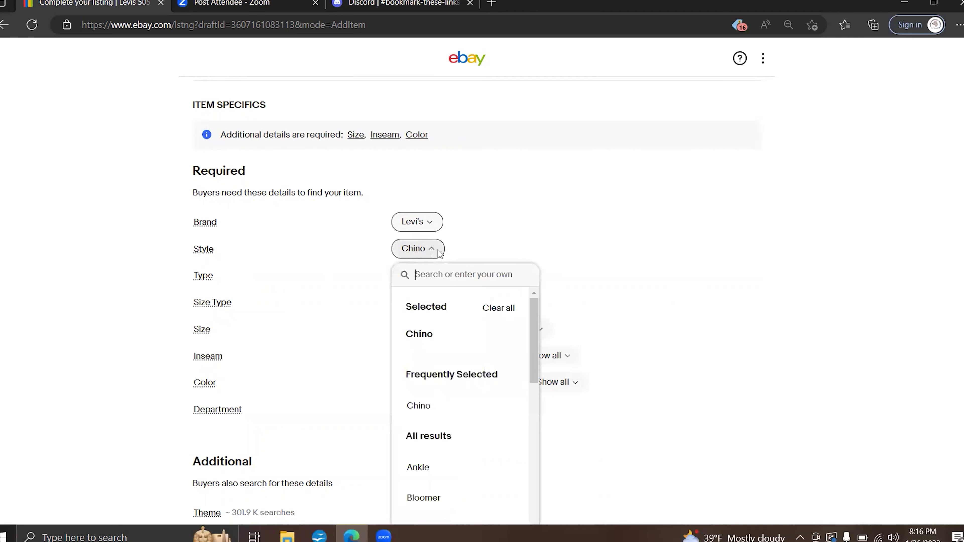
scroll(531, 342, down, 3)
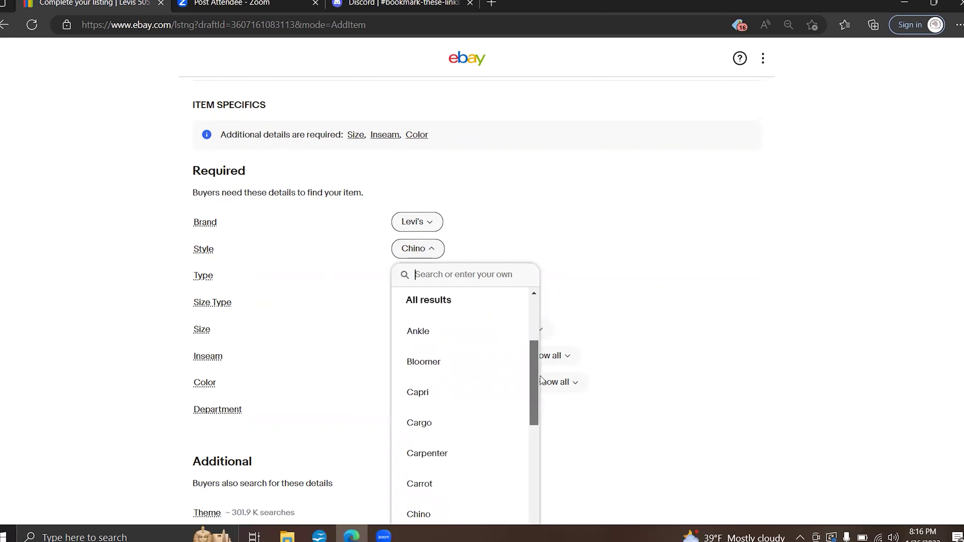
drag(548, 399, 562, 493)
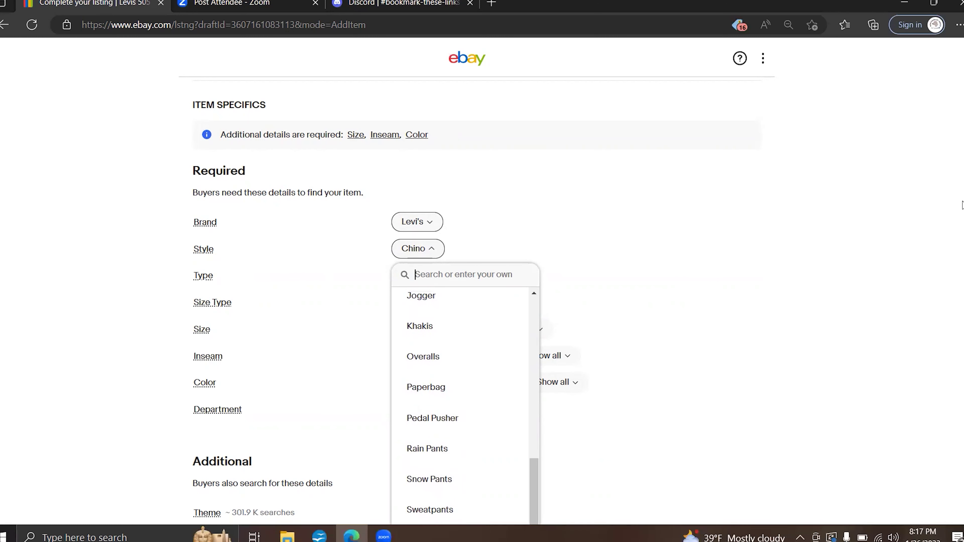
scroll(962, 207, down, 2)
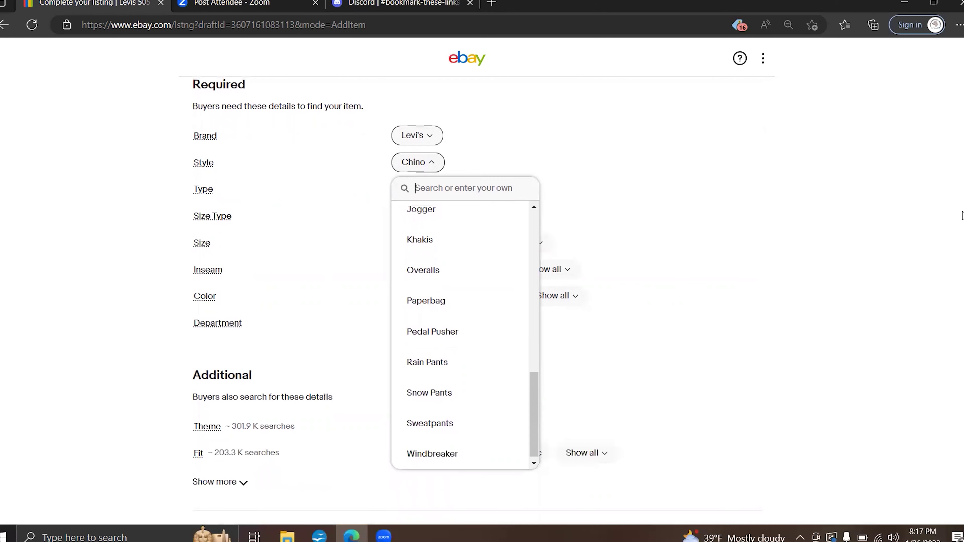
drag(533, 428, 624, 150)
click(657, 161)
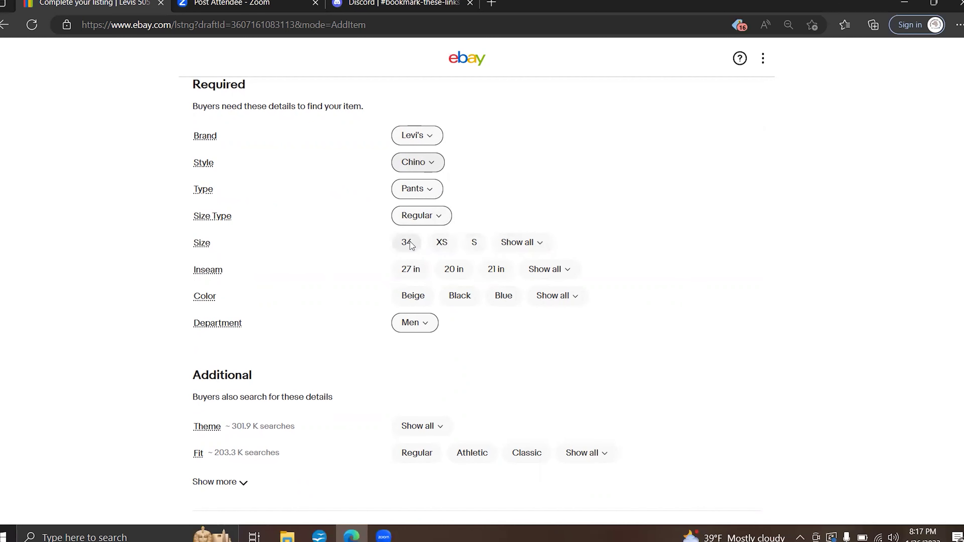
- Set the required size of the pants to 30
click(546, 243)
drag(635, 311, 652, 409)
click(569, 405)
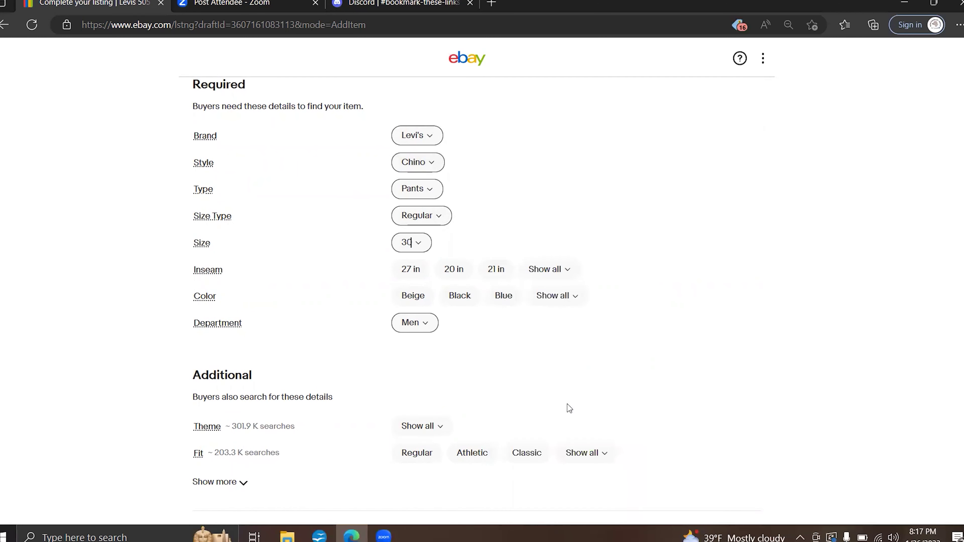
- Set the inseam to 32 in and the color to Black in the required item specifics
click(549, 272)
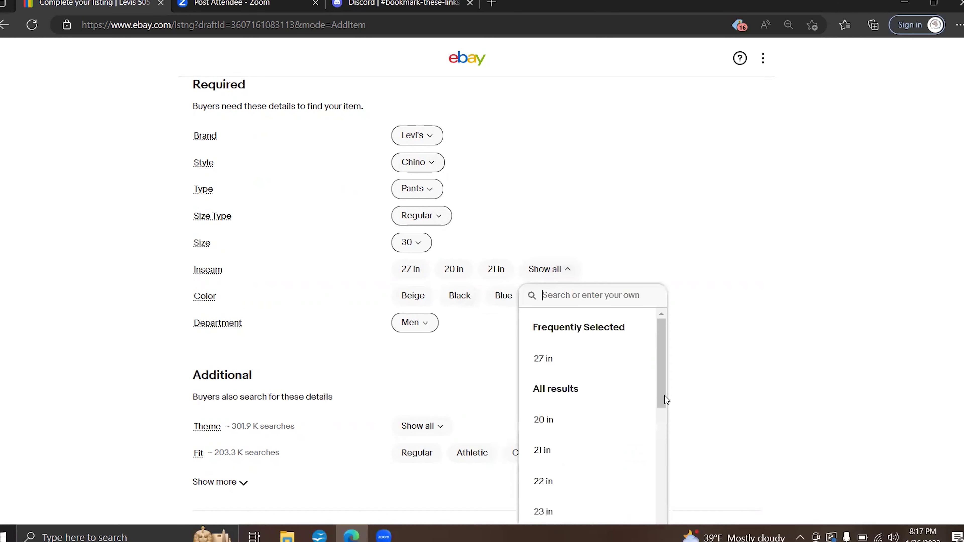
scroll(663, 414, down, 1)
scroll(663, 430, down, 5)
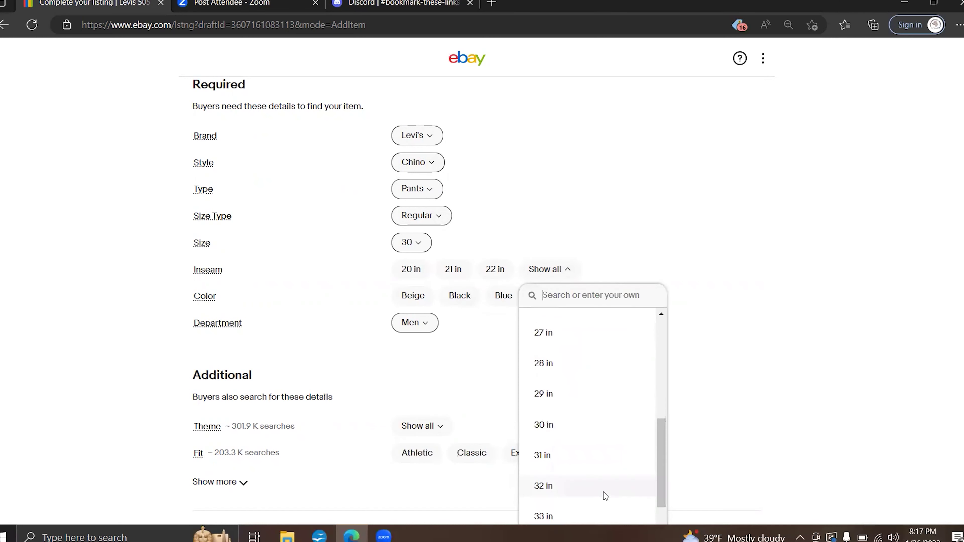
click(594, 493)
click(467, 295)
- Check the theme options without choosing one, and set the fit to Regular in the additional item specifics
scroll(467, 300, down, 1)
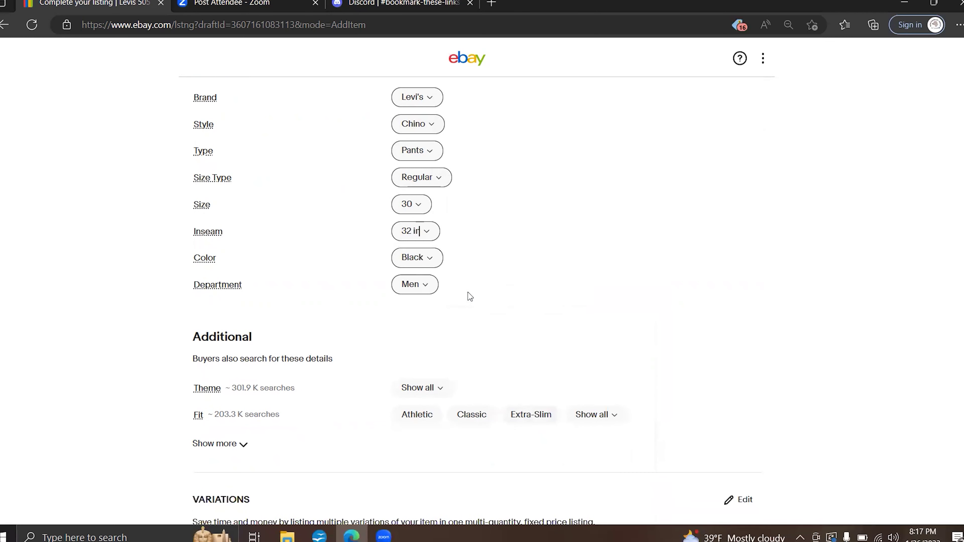
click(447, 393)
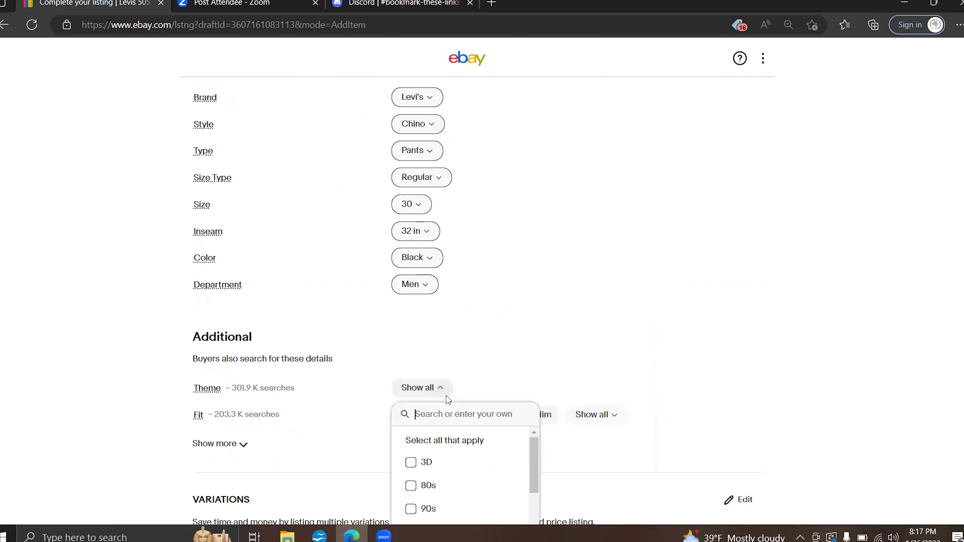
click(460, 387)
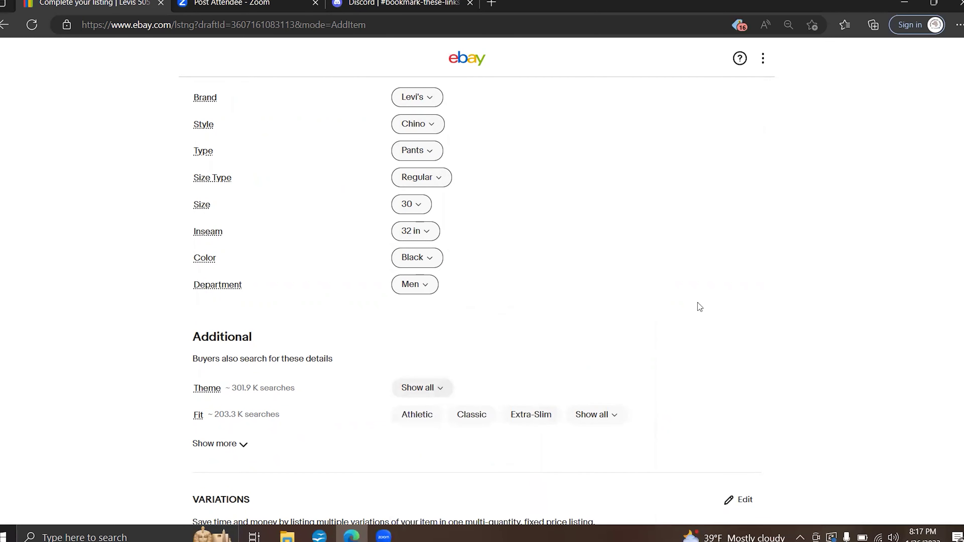
scroll(962, 223, down, 5)
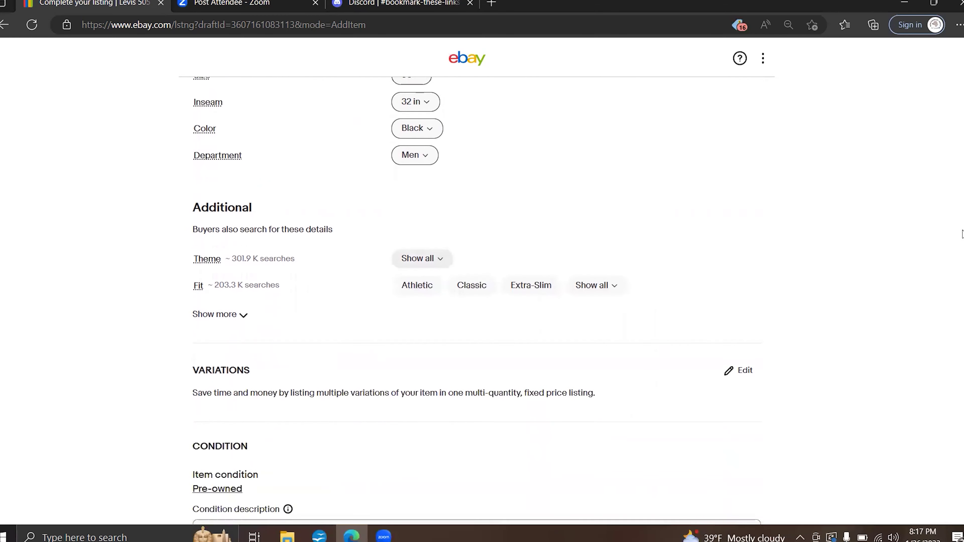
click(613, 224)
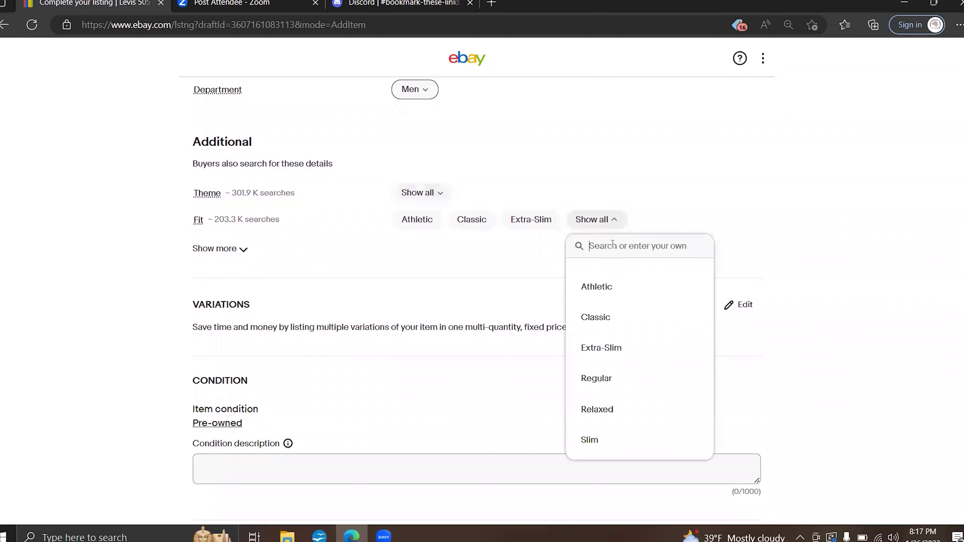
click(607, 384)
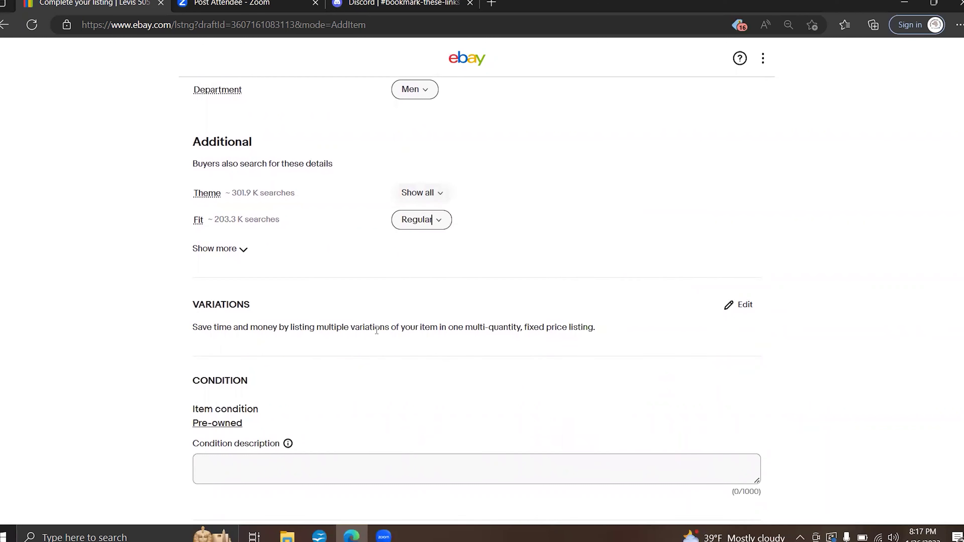
- Expand the additional item specifics, look through the fabric types and set the fabric type to Corduroy
click(206, 250)
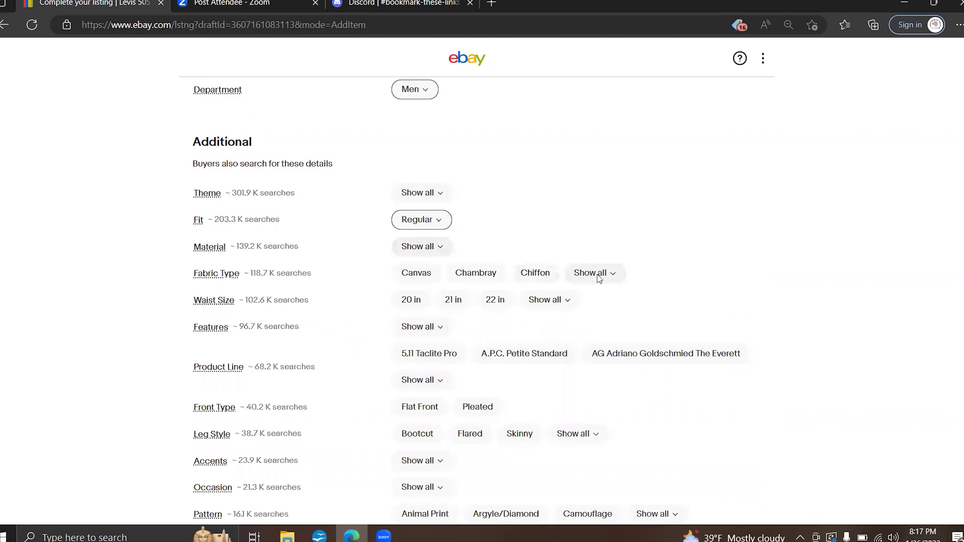
click(612, 277)
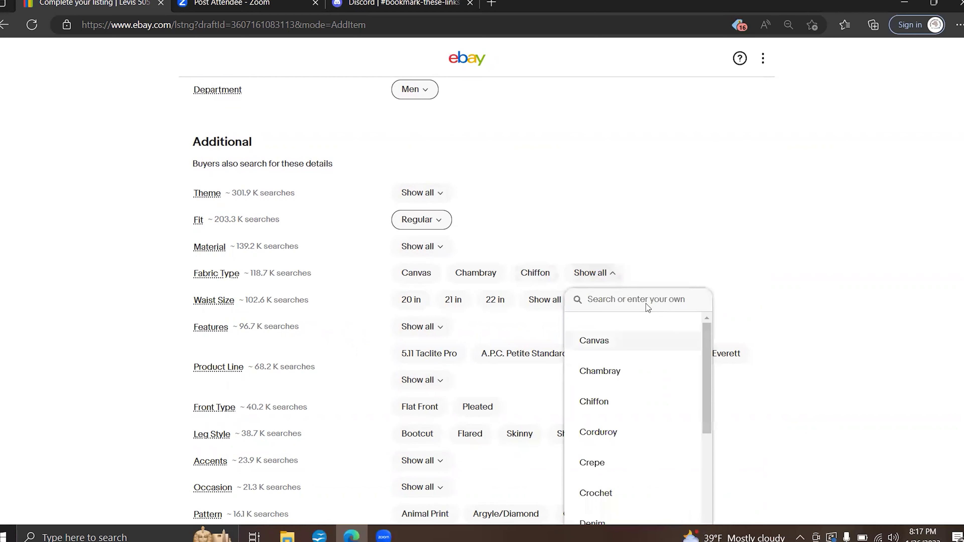
scroll(708, 433, down, 3)
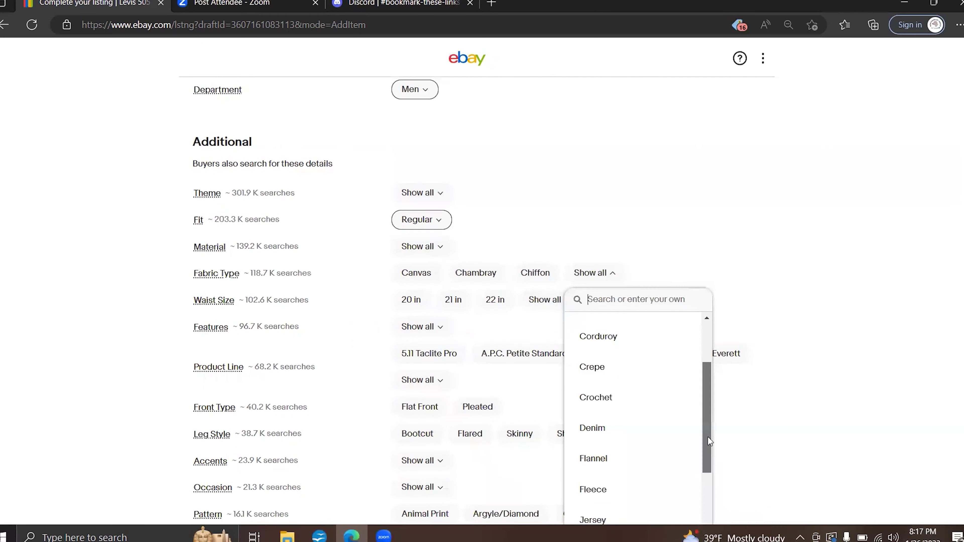
scroll(710, 451, down, 3)
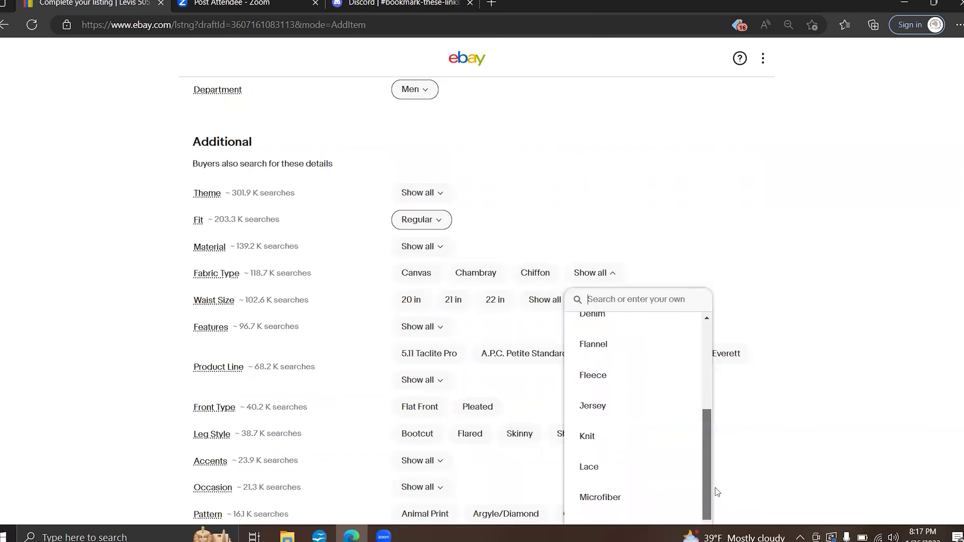
scroll(717, 509, down, 1)
scroll(707, 475, up, 5)
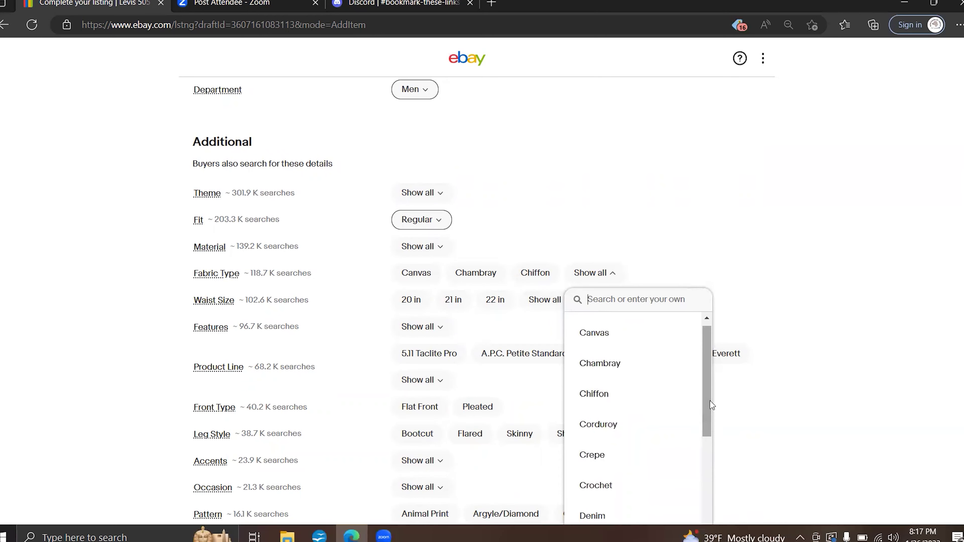
click(626, 426)
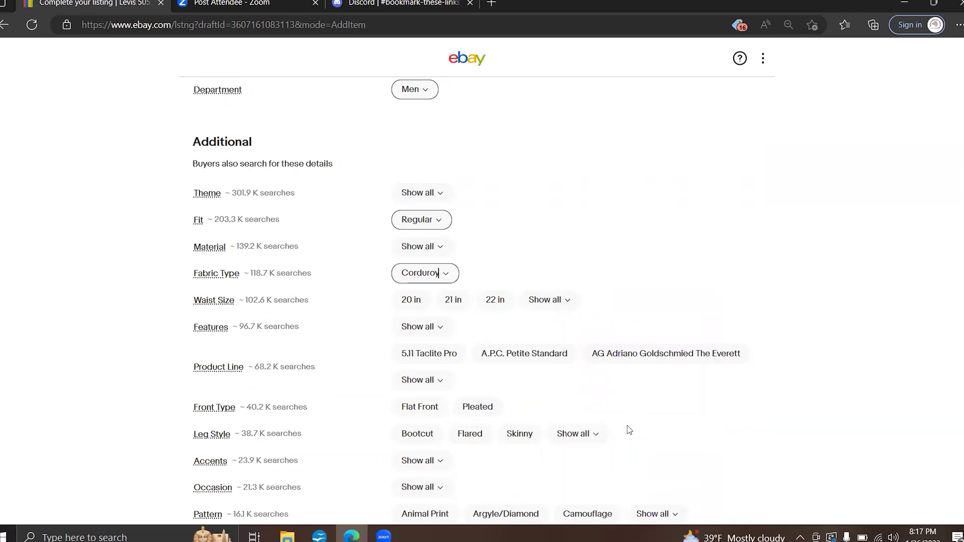
- Set the waist size to 30 in in the additional item specifics
click(556, 302)
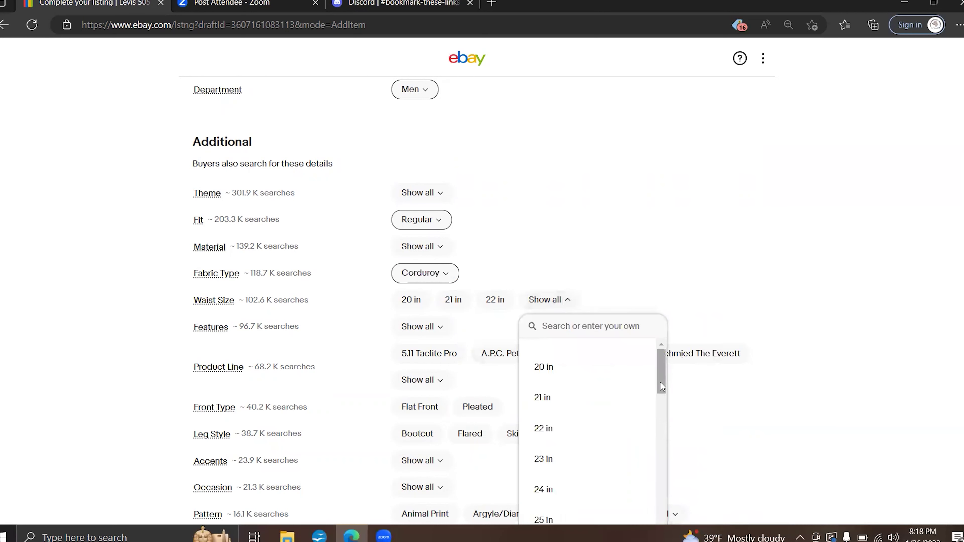
drag(662, 392, 660, 417)
click(564, 372)
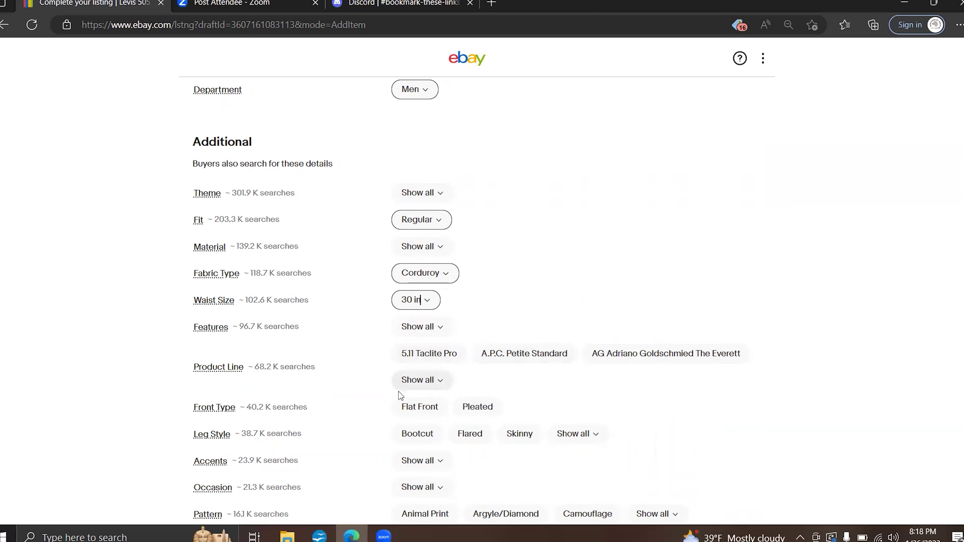
- Select Cotton as the only material of the pants
click(418, 247)
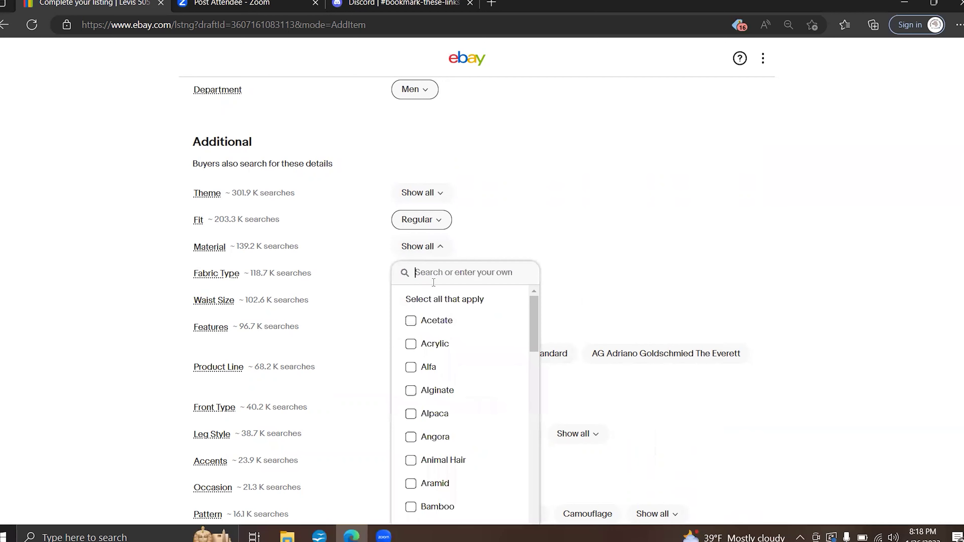
scroll(532, 317, down, 6)
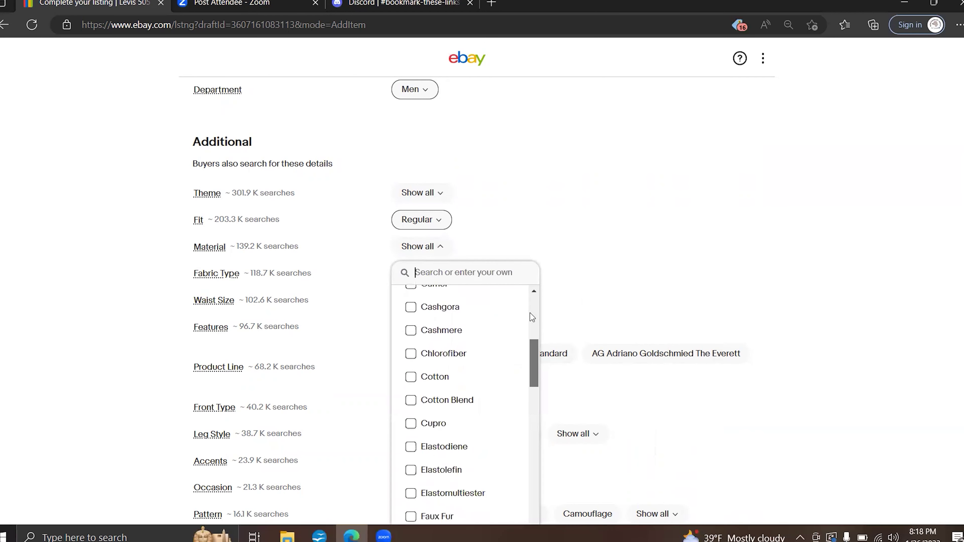
click(414, 379)
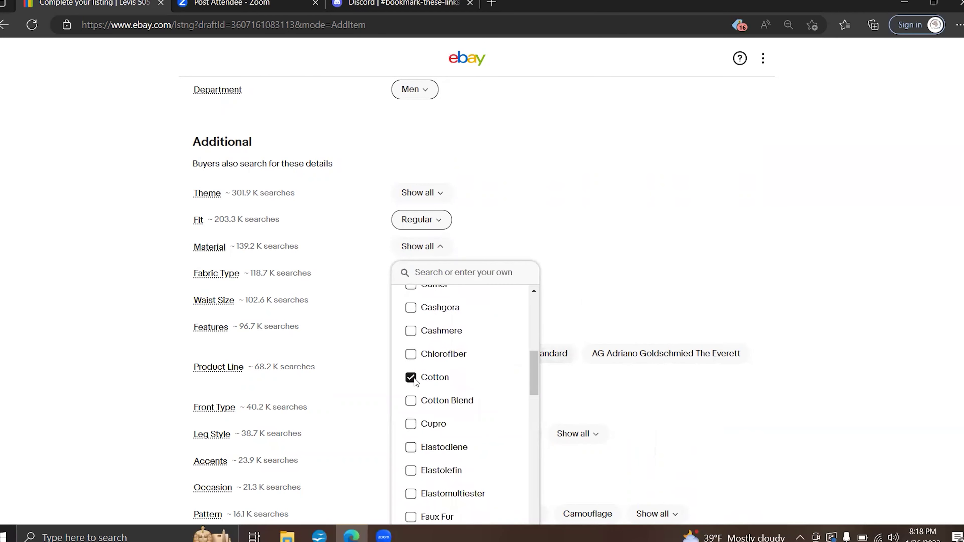
click(627, 296)
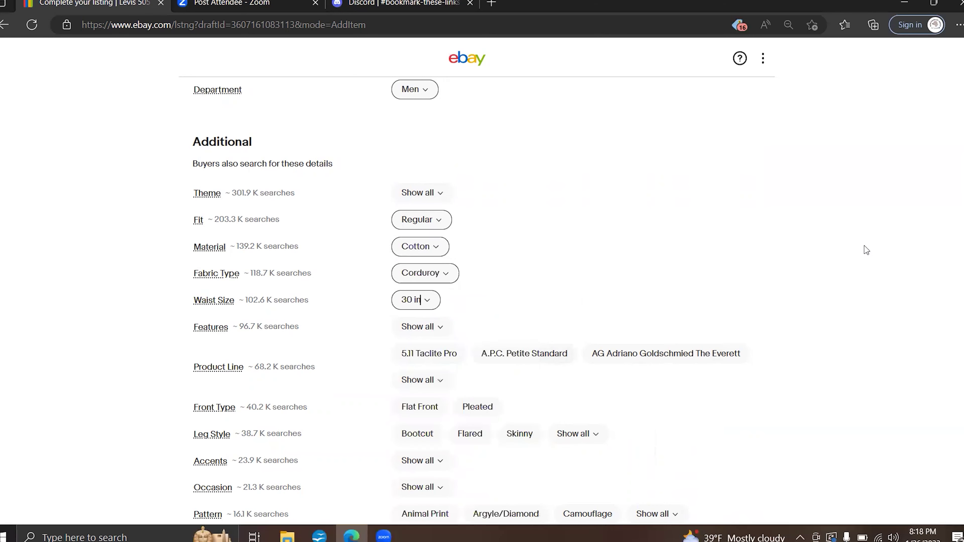
- Set the leg style of the pants to Straight in the additional item specifics
scroll(962, 209, down, 2)
scroll(962, 209, down, 2)
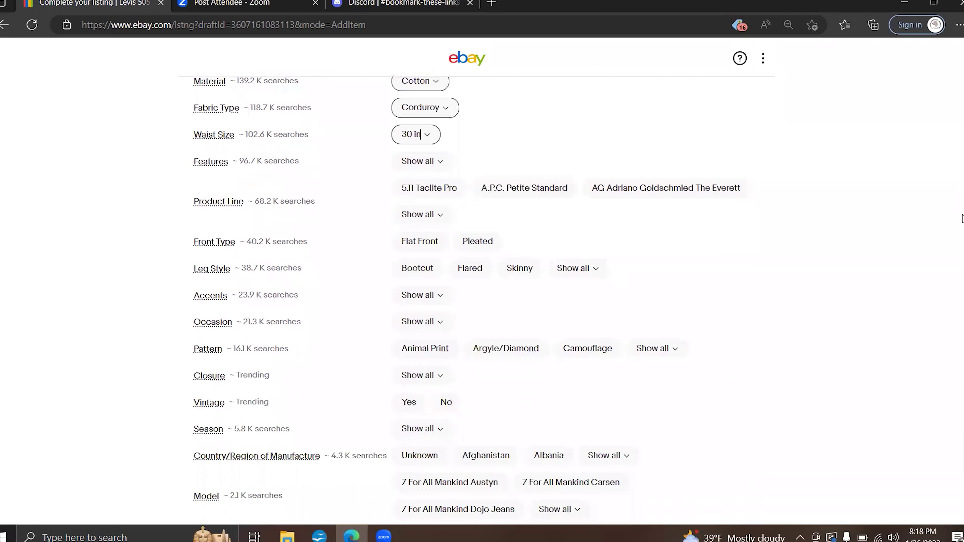
scroll(962, 220, down, 1)
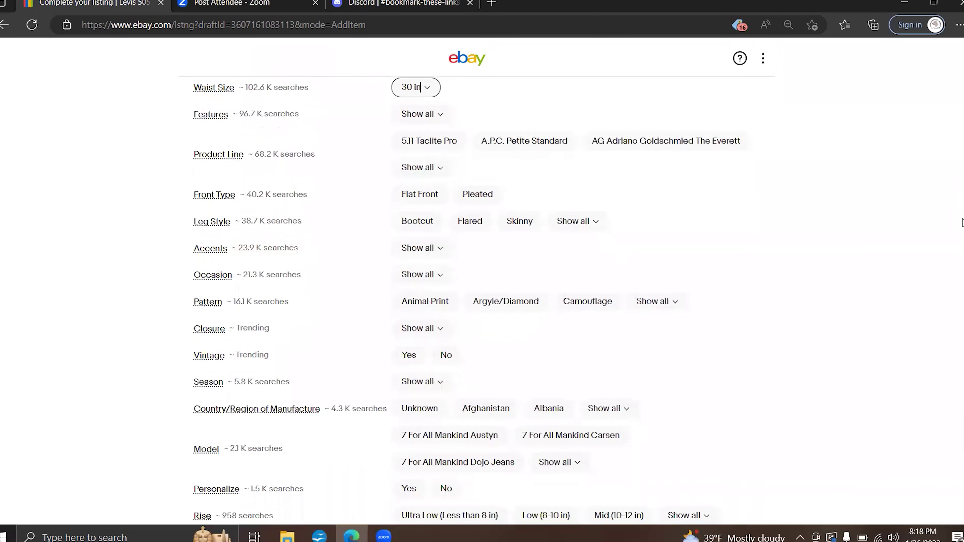
scroll(962, 223, down, 1)
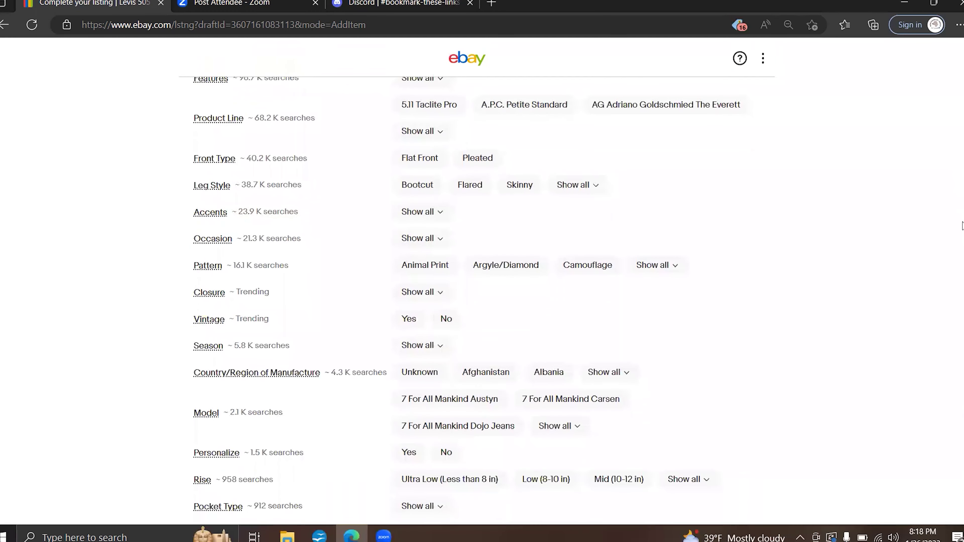
click(598, 185)
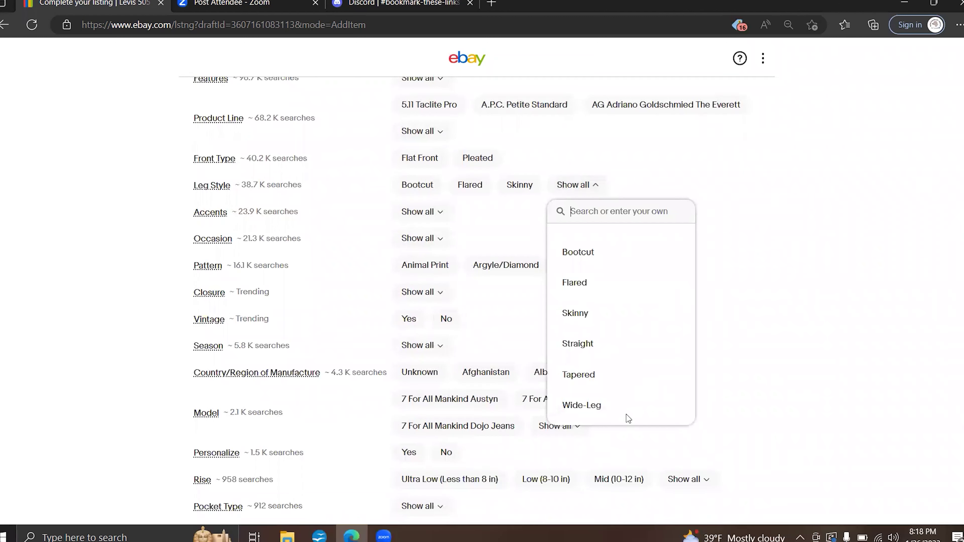
key(Down)
key(Down)
key(Down)
key(Down)
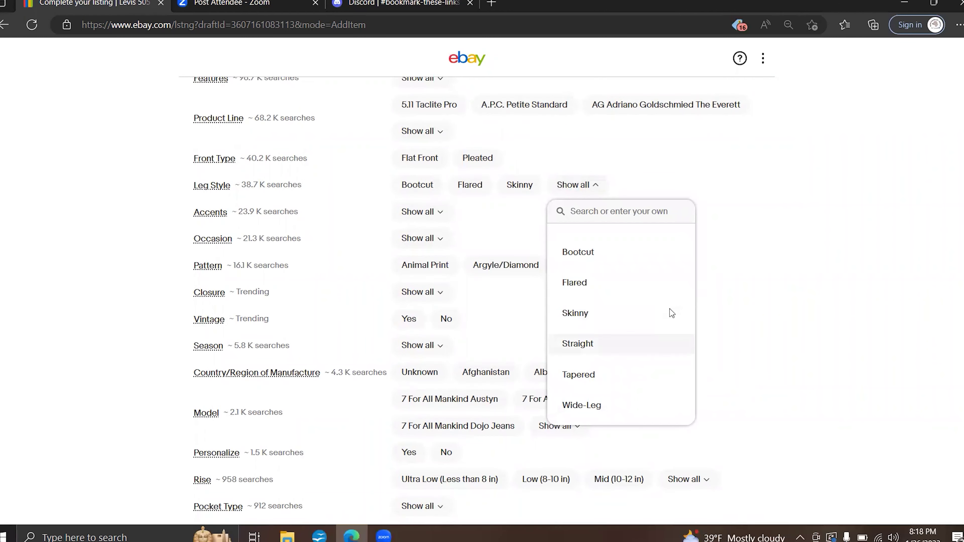
key(Return)
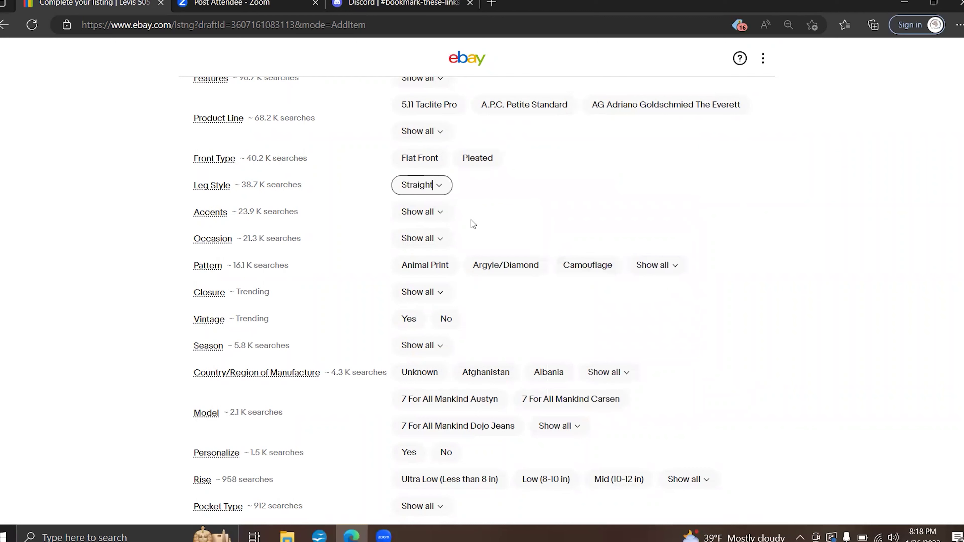
- Set the occasion to Casual and mark the item as not vintage
click(440, 239)
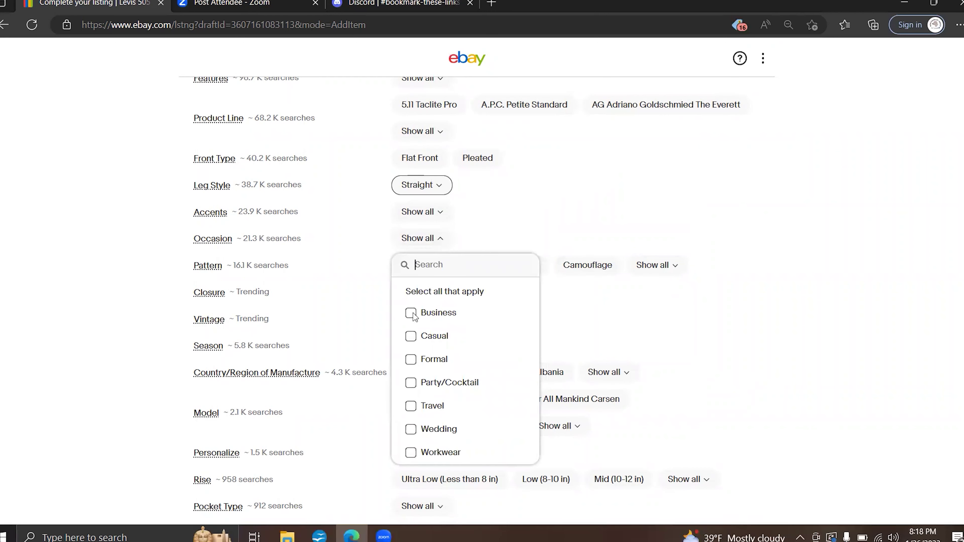
click(411, 336)
click(634, 207)
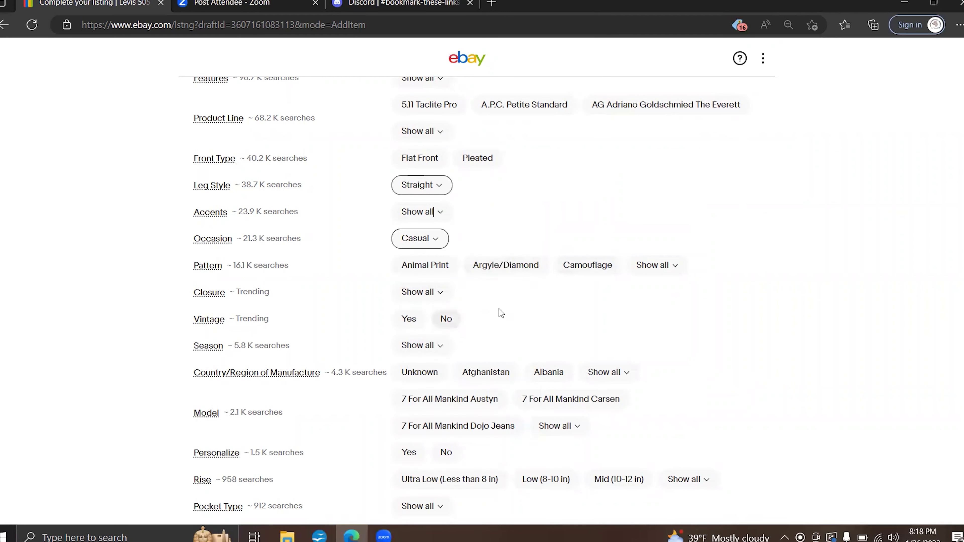
key(Tab)
key(Return)
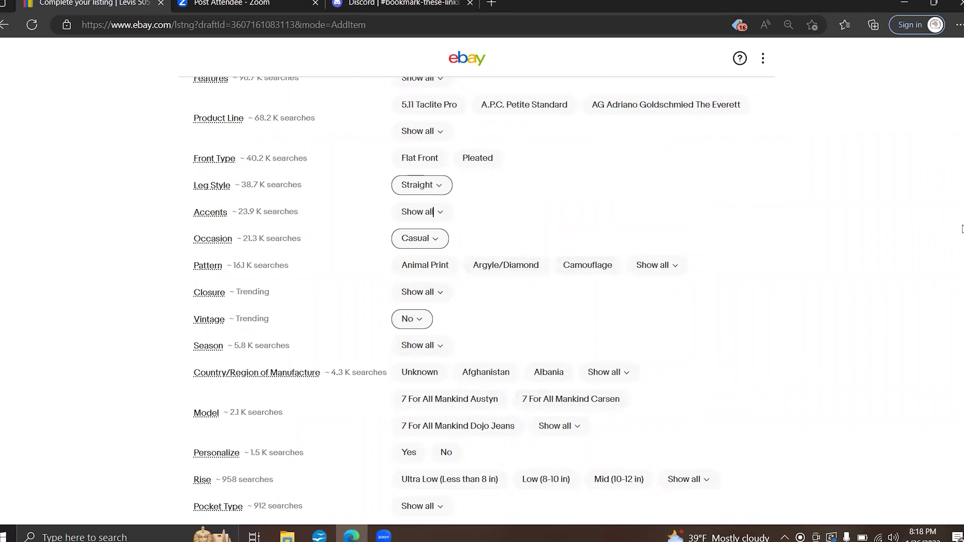
- Set Personalize to No and the rise to Mid (10-12 in)
scroll(962, 224, down, 4)
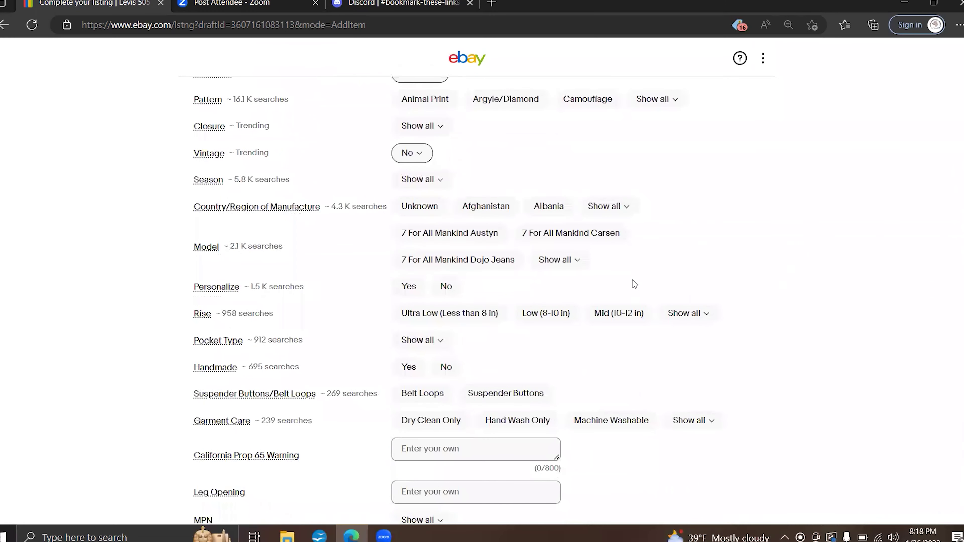
click(454, 286)
click(618, 314)
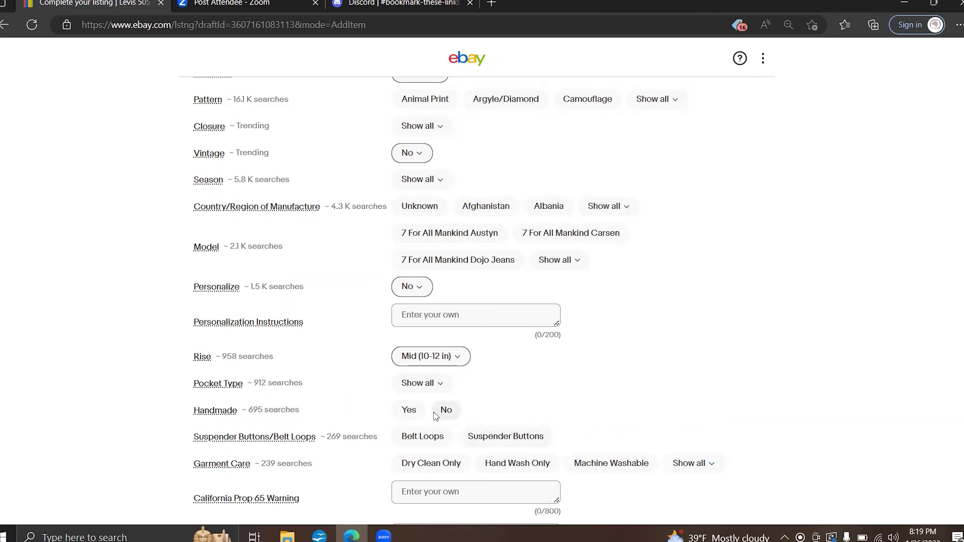
- Fill in the remaining specifics with Handmade set to No, Belt Loops, and Machine Washable garment care
click(446, 411)
click(432, 441)
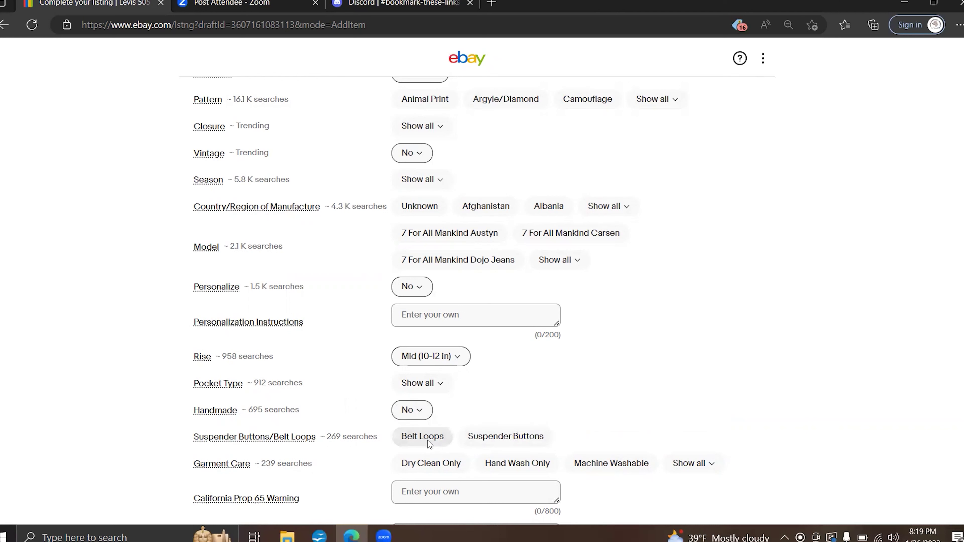
click(606, 467)
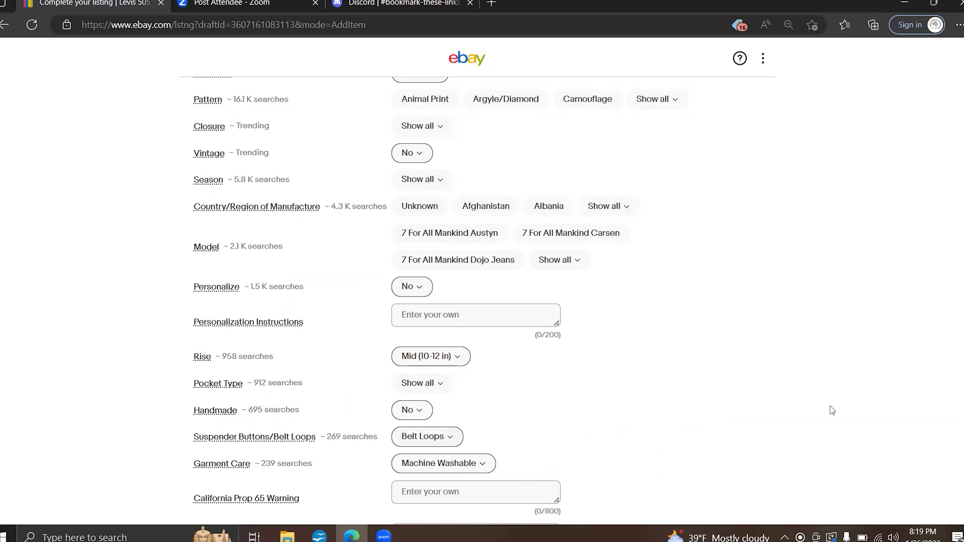
- Enter the condition description "Very Good Condition. See photos to ensure proper fit."
drag(962, 241, 962, 313)
click(347, 175)
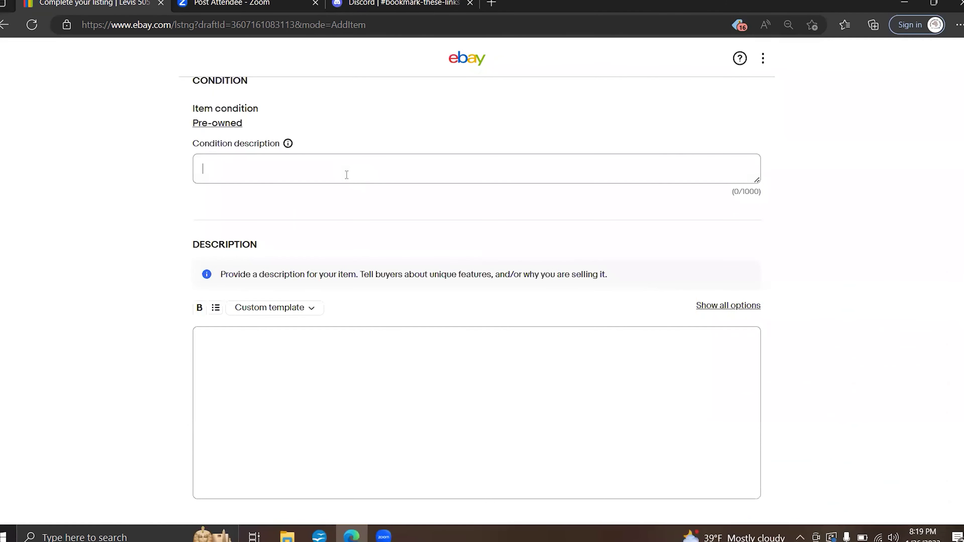
text(Very Good Condition.)
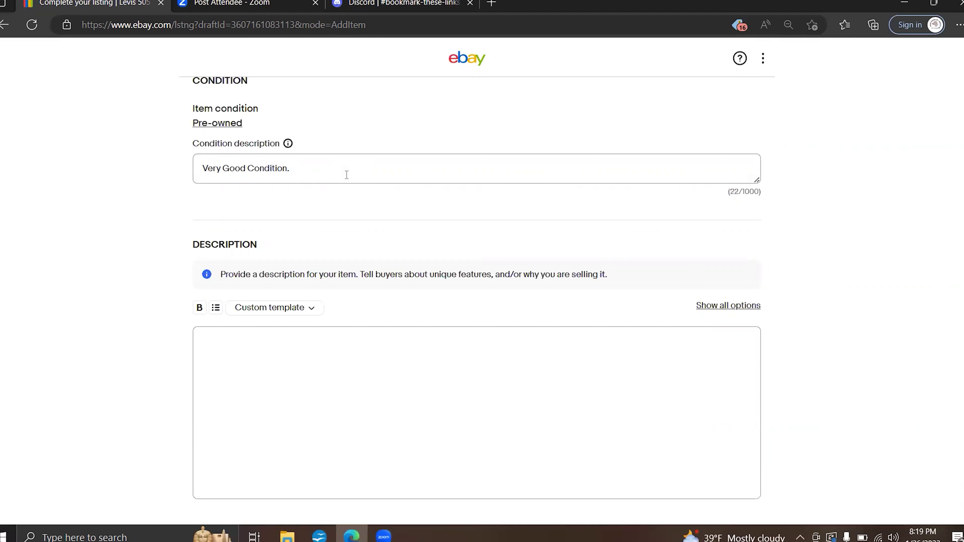
text(  See photos o)
key(BackSpace)
text(to ensure proper fit.)
- Insert the saved Beau template into the item description and delete the trailing number 0109 with the blank lines above it
click(299, 310)
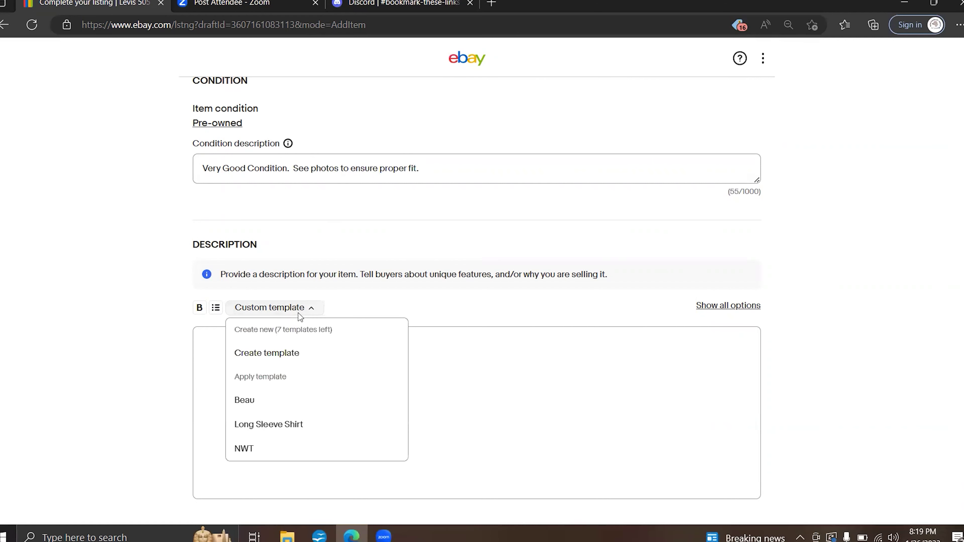
mouse_move(318, 418)
mouse_move(312, 402)
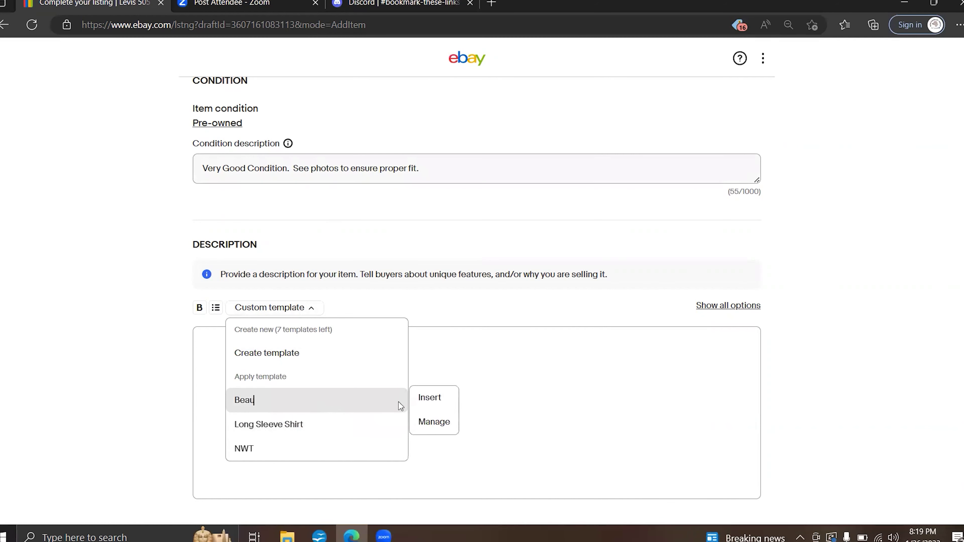
double_click(445, 403)
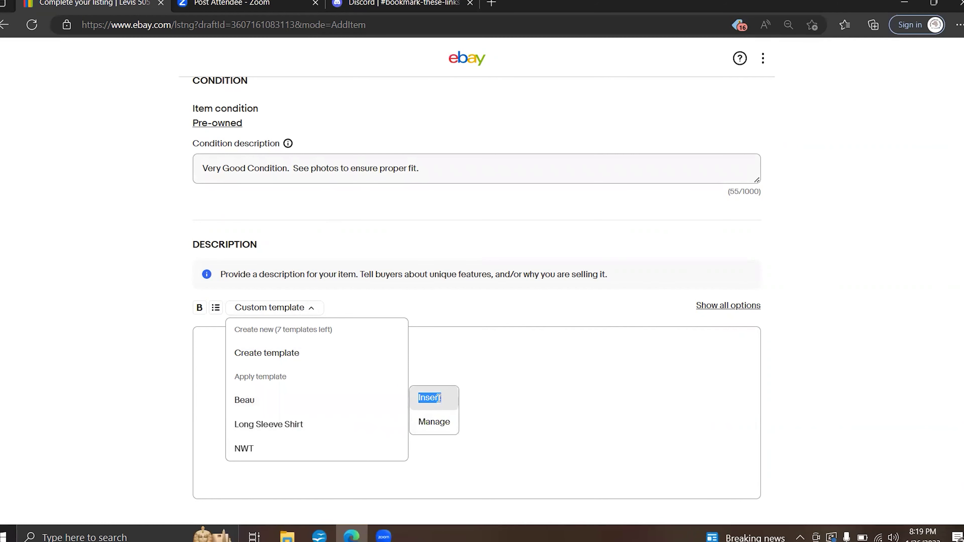
click(438, 398)
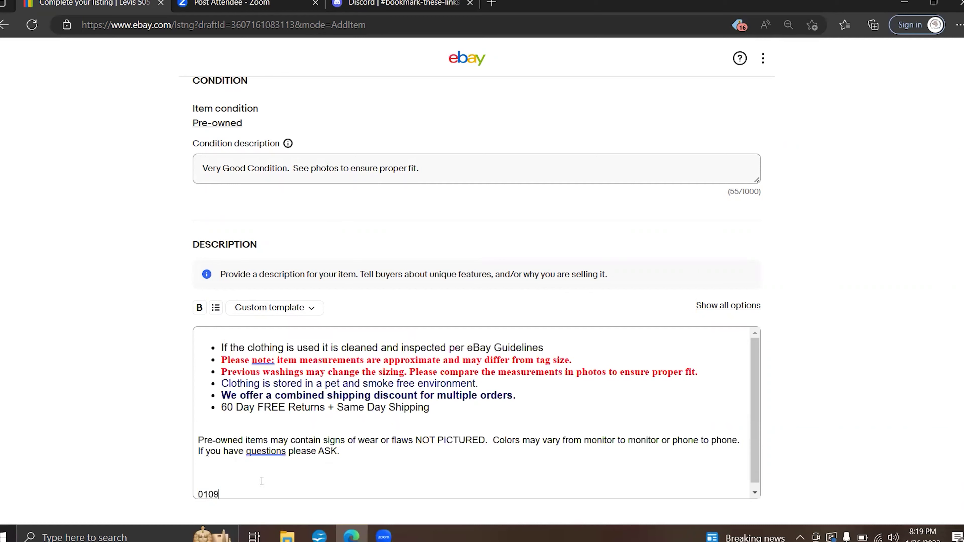
key(BackSpace)
key(BackSpace)
key(BackSpace)
key(BackSpace)
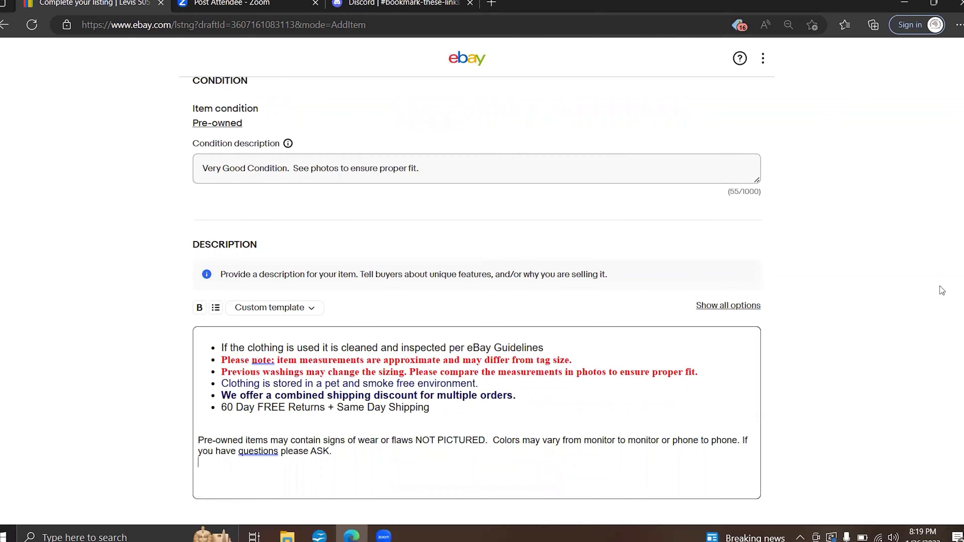
- Set the Buy It Now price to $24.95
scroll(942, 290, down, 6)
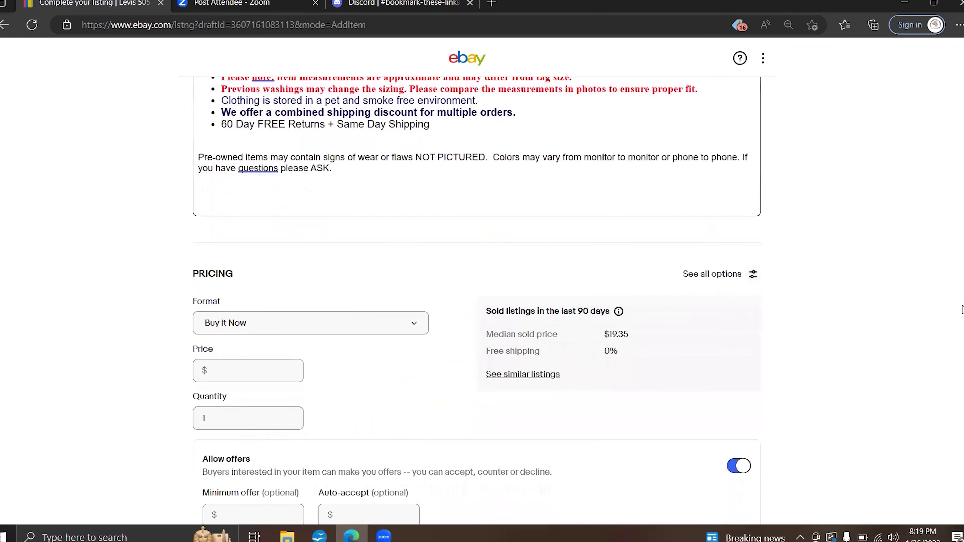
scroll(962, 309, down, 2)
click(236, 273)
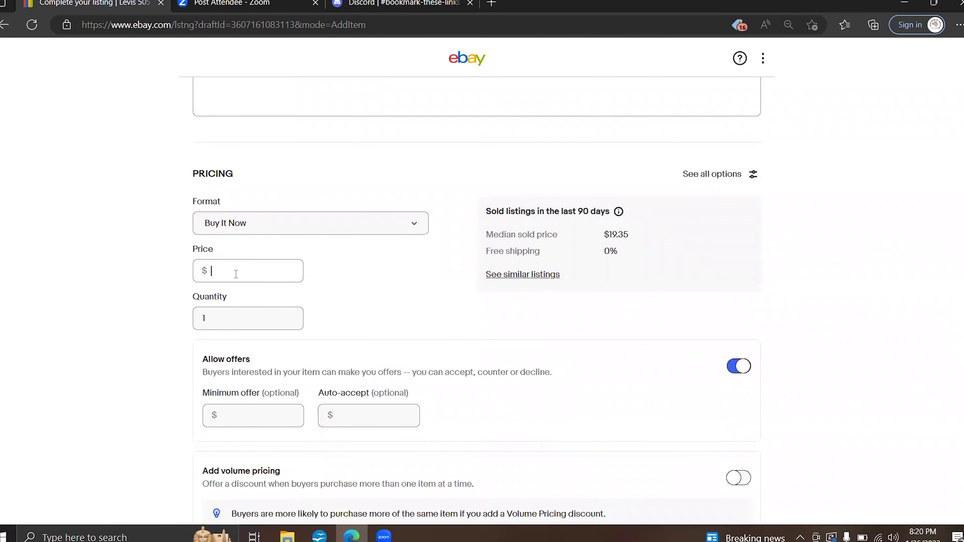
text(24.95)
- Turn off free shipping for the USPS Priority Mail domestic service so that the buyer pays
scroll(962, 317, down, 3)
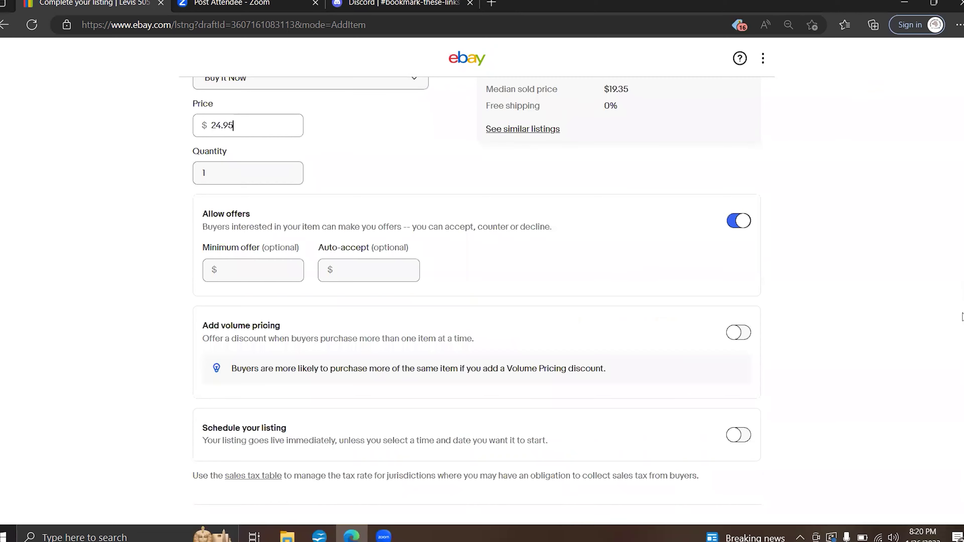
scroll(962, 316, down, 1)
scroll(962, 316, down, 1)
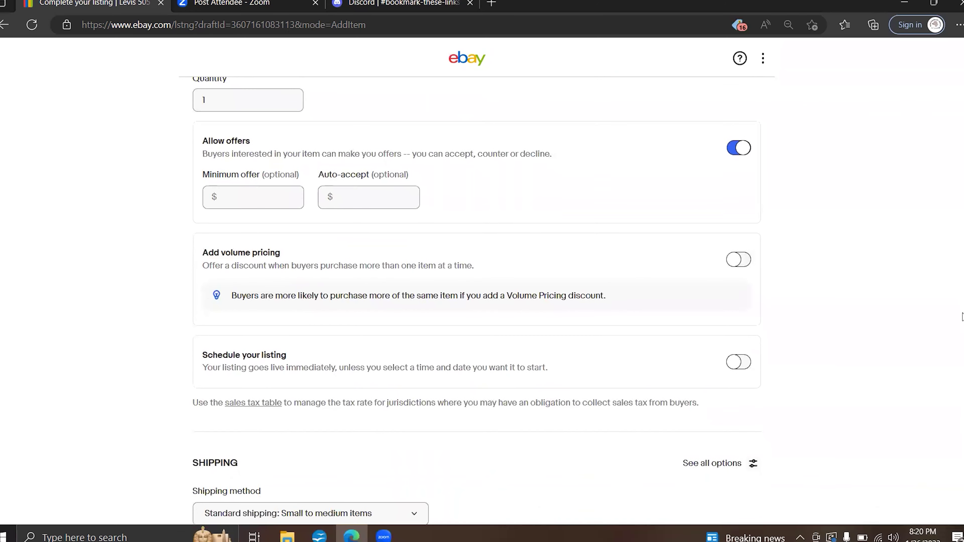
scroll(962, 317, down, 2)
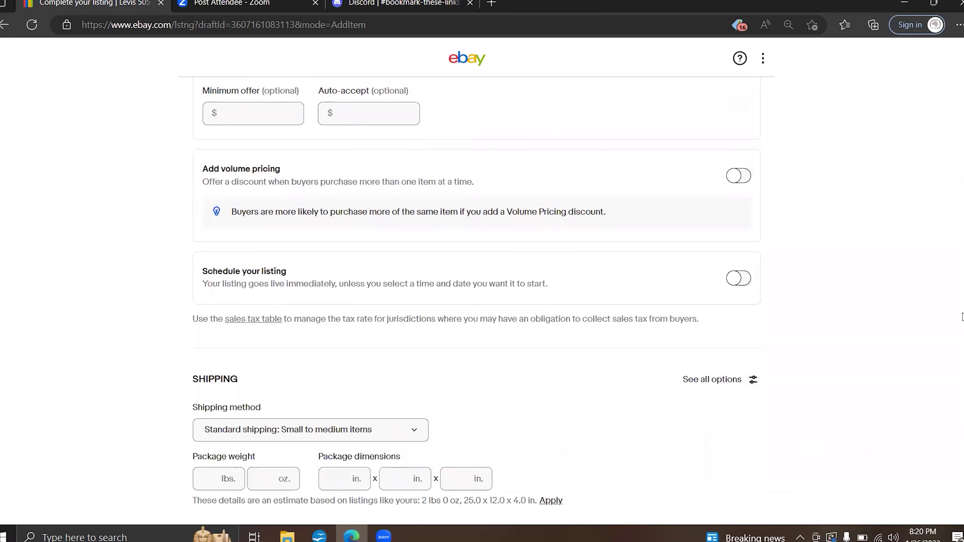
scroll(962, 316, down, 2)
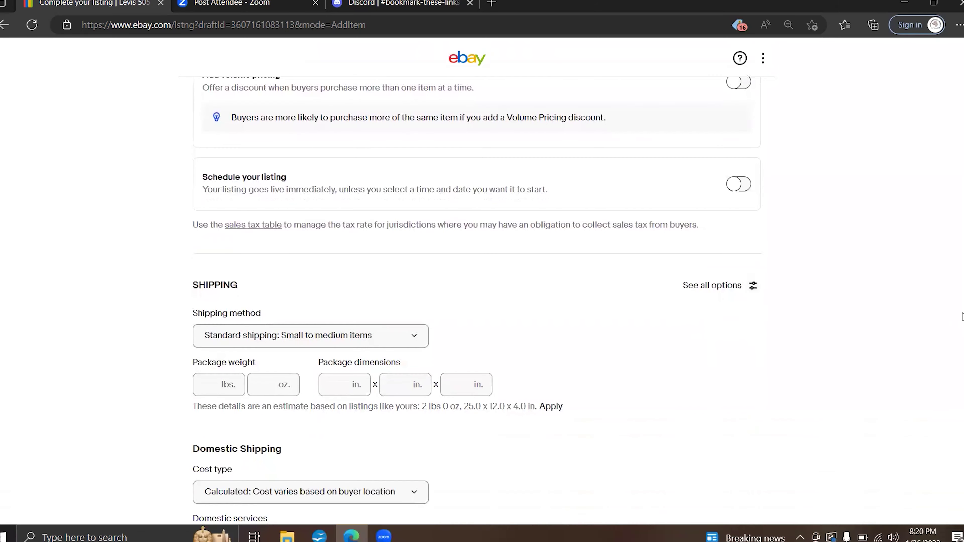
scroll(962, 316, down, 3)
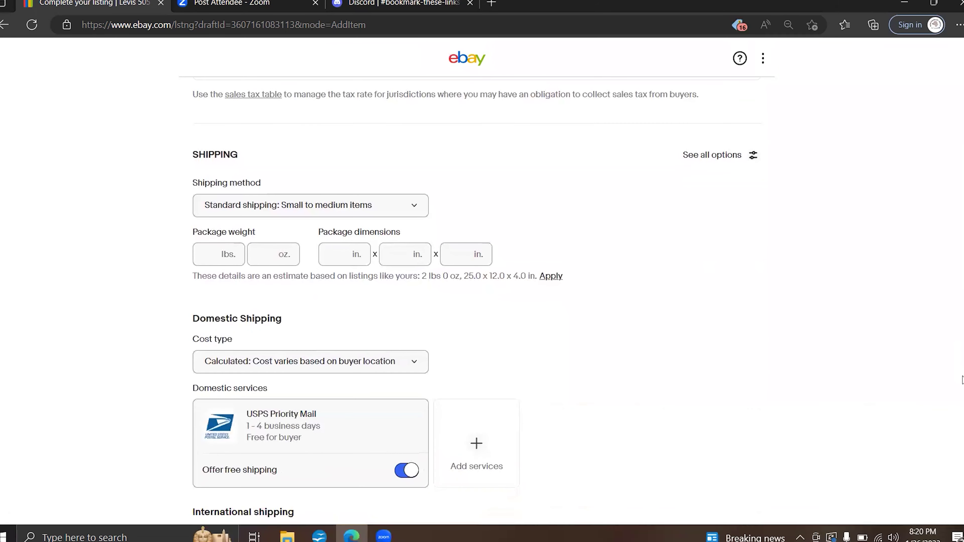
scroll(962, 379, down, 2)
scroll(962, 388, down, 2)
scroll(774, 418, up, 1)
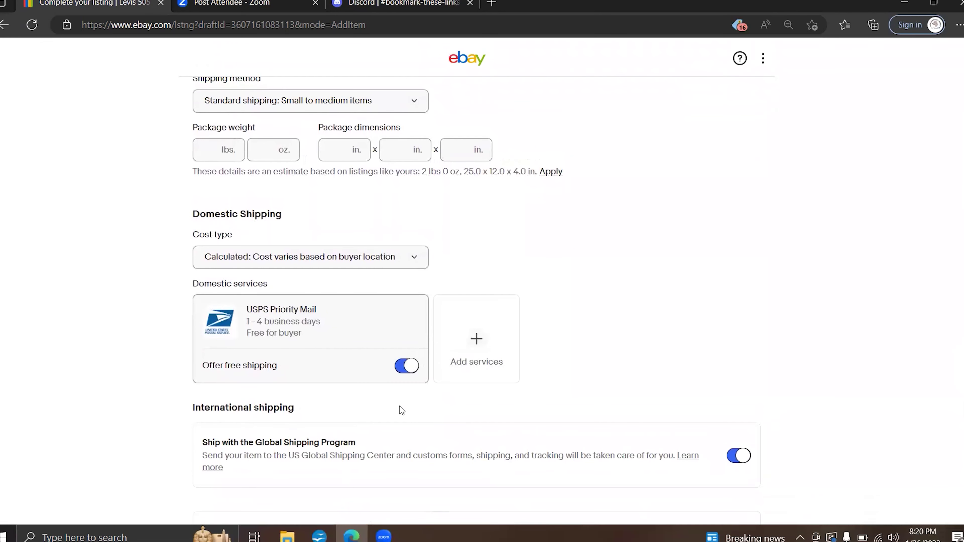
click(399, 371)
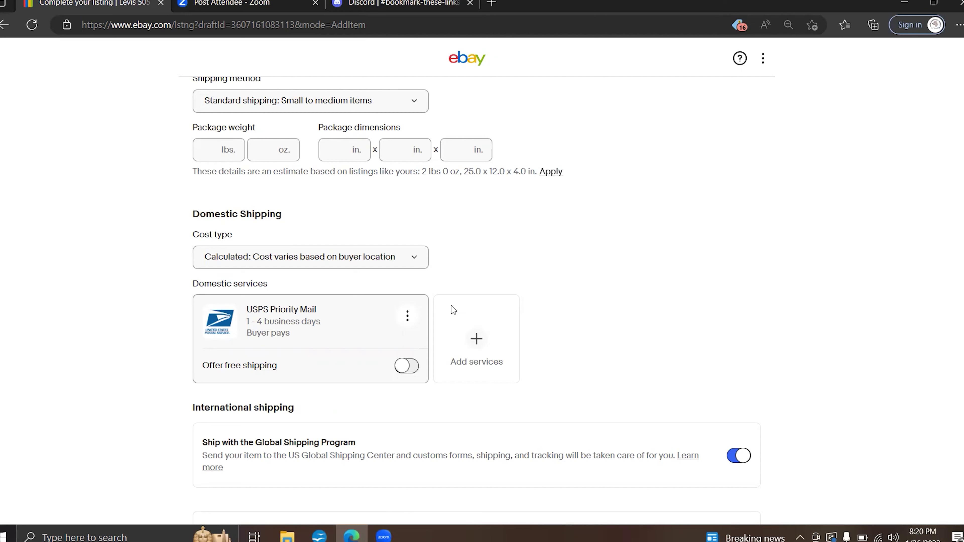
key(Return)
click(365, 316)
- Change the domestic shipping cost type to flat rate and charge $9.75 for USPS Priority Mail
click(395, 254)
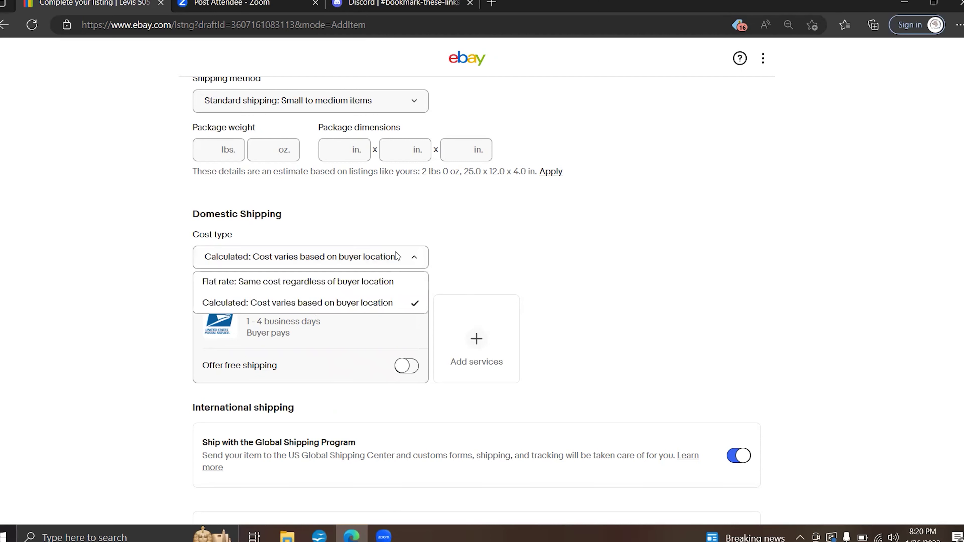
click(374, 282)
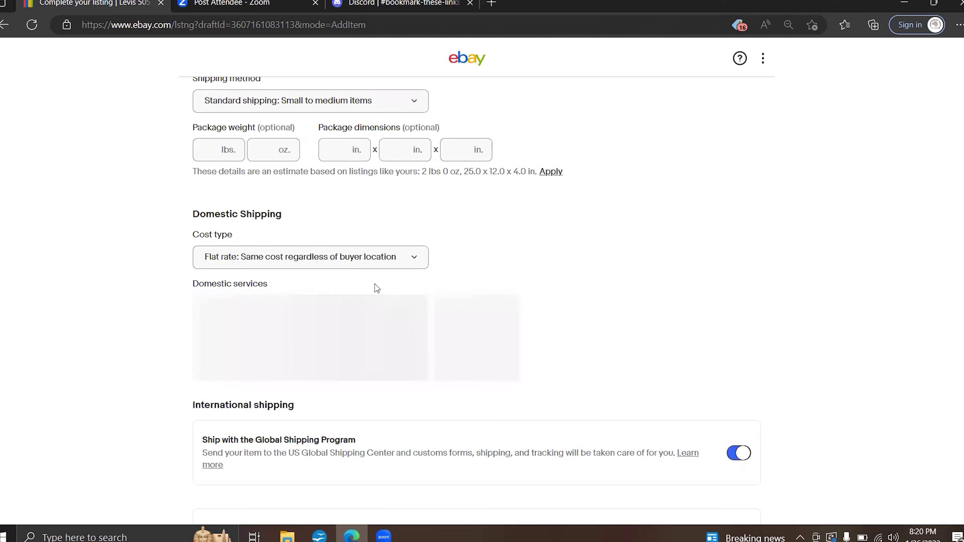
click(310, 356)
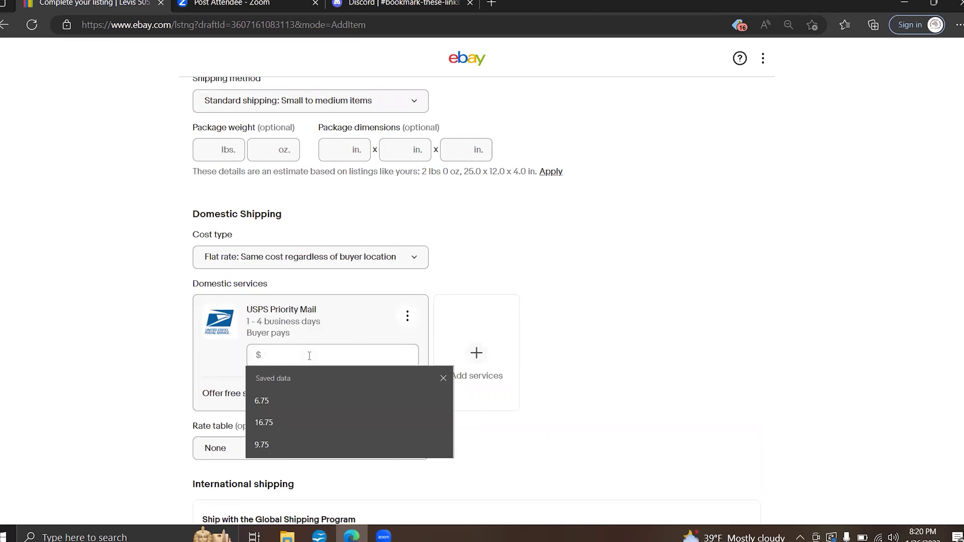
text(9.75)
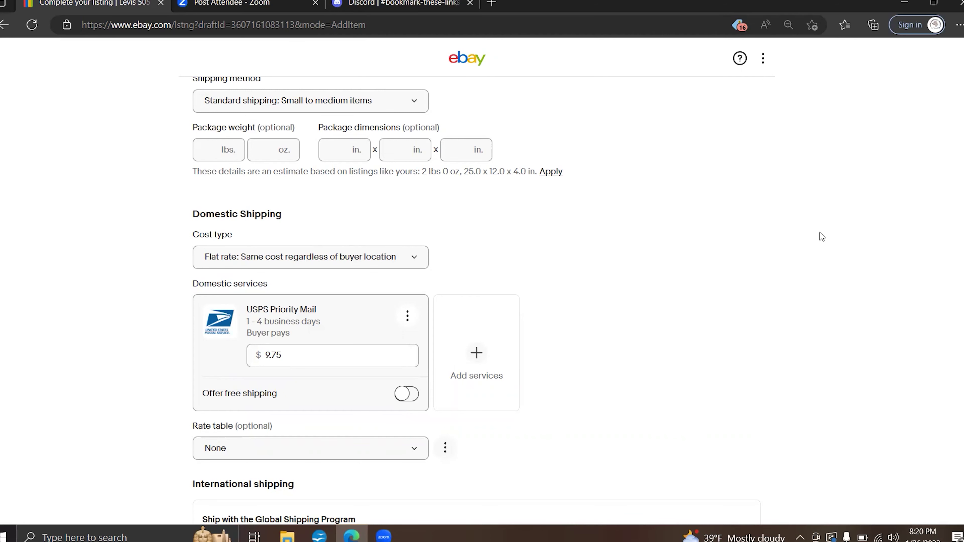
- Promote the listing at a 10.0% ad rate under the campaign Listing Campaign - US - 49
scroll(962, 402, down, 2)
scroll(962, 401, down, 10)
scroll(962, 436, down, 1)
scroll(962, 447, down, 2)
scroll(962, 447, down, 7)
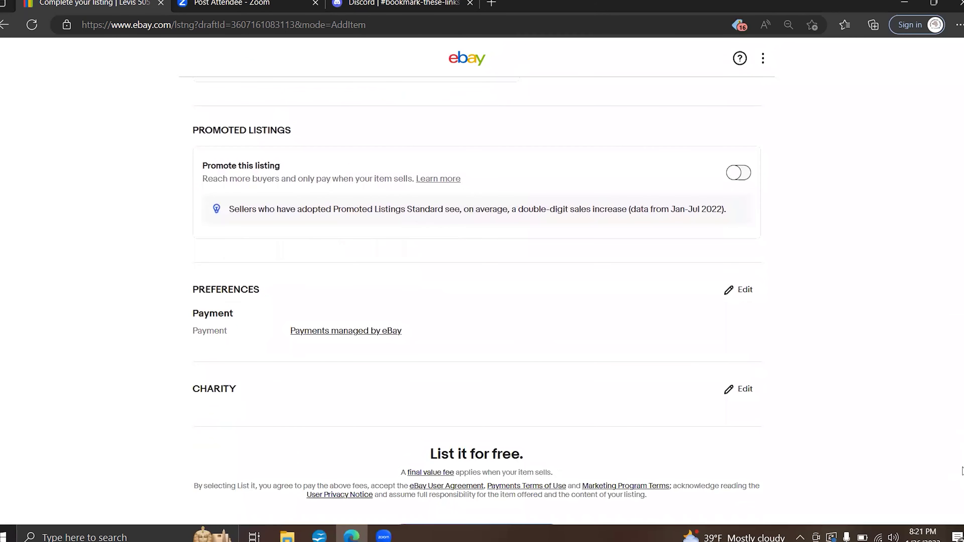
scroll(962, 471, down, 1)
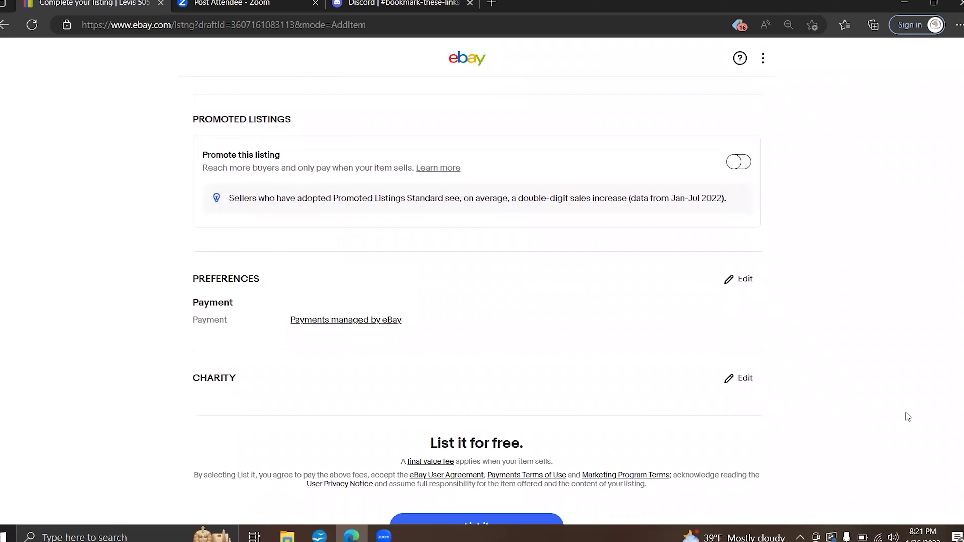
click(738, 162)
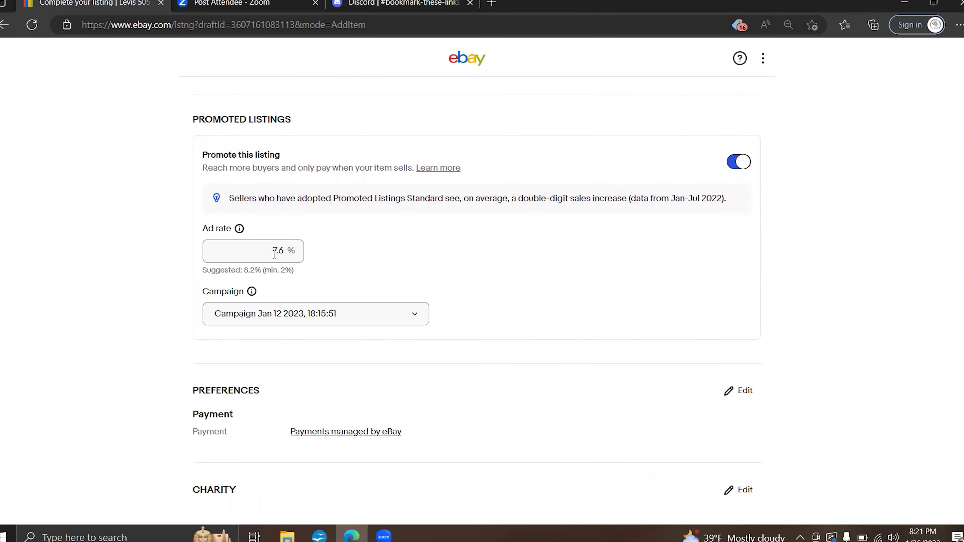
double_click(283, 252)
text(10.0)
click(419, 318)
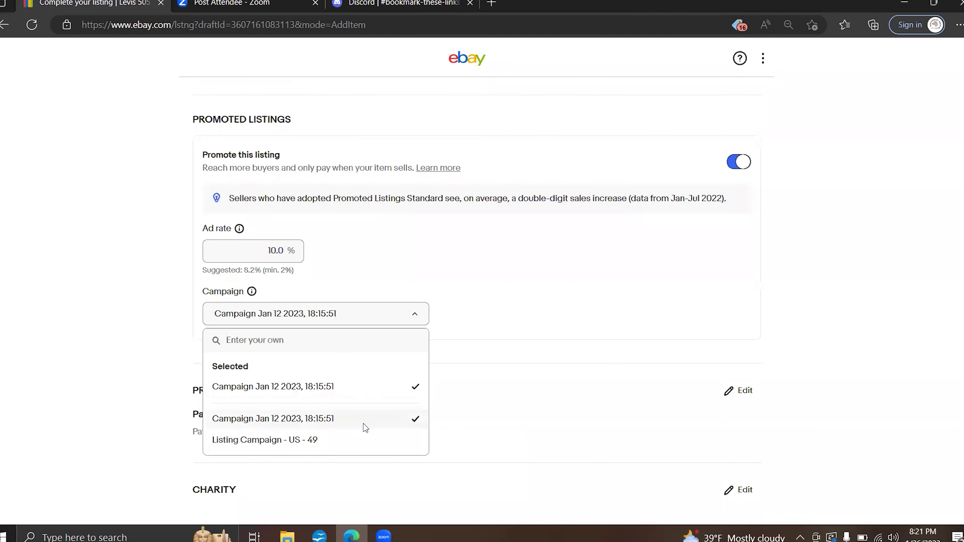
click(360, 441)
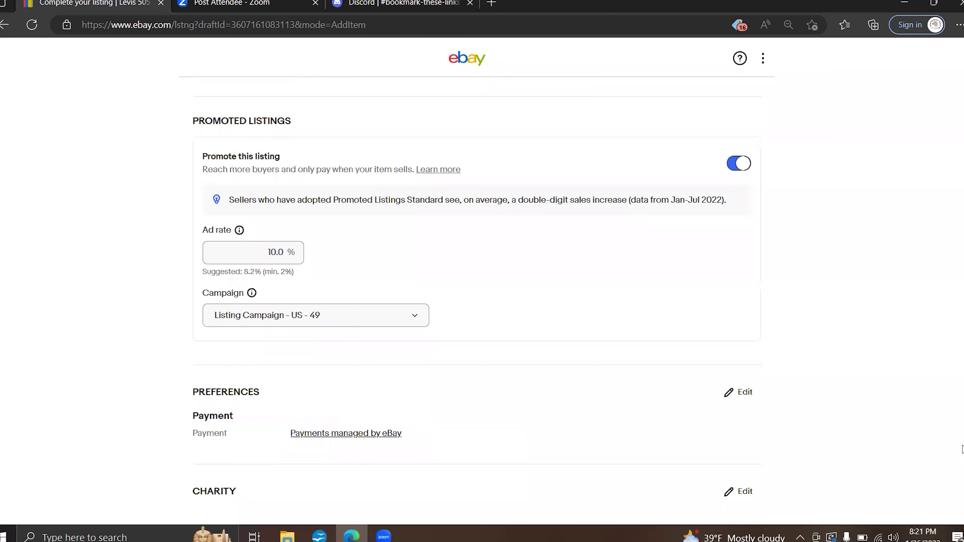
- Publish the finished pants listing and dismiss the confirmation
scroll(962, 449, down, 5)
scroll(962, 475, down, 1)
scroll(962, 480, up, 3)
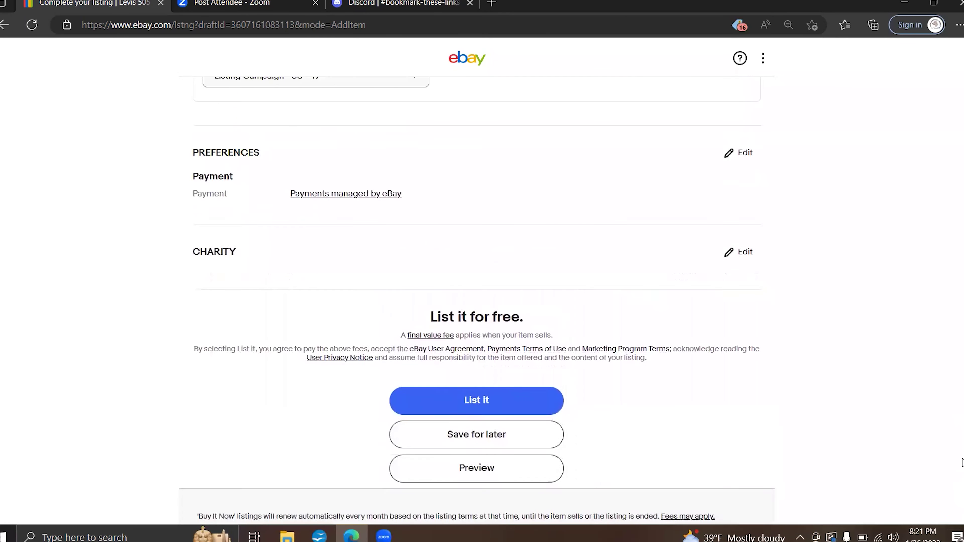
scroll(962, 476, down, 2)
scroll(962, 476, down, 2)
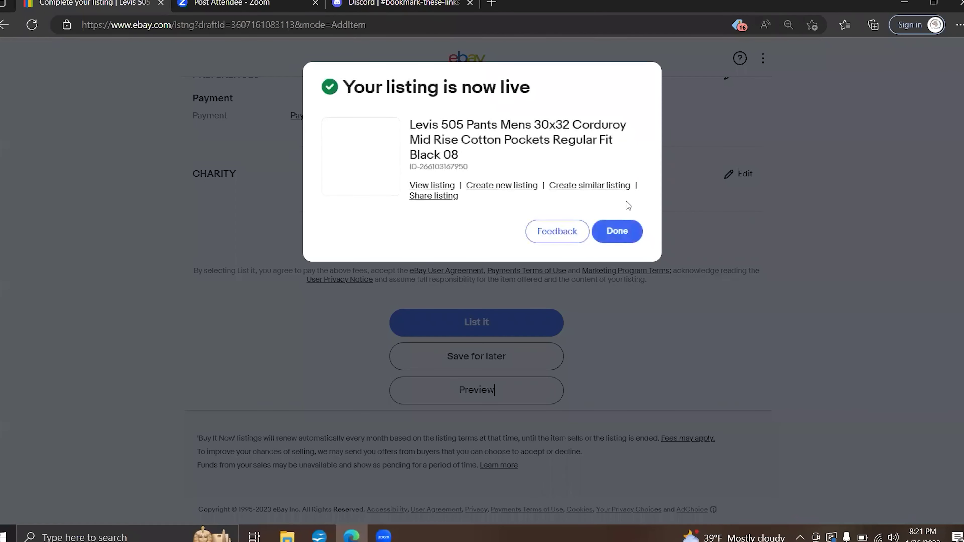
click(629, 233)
- Switch to the EBAY PHOTOS folder in File Explorer, look through the photos for the next item to list, and return to Seller Hub
key(alt+Tab)
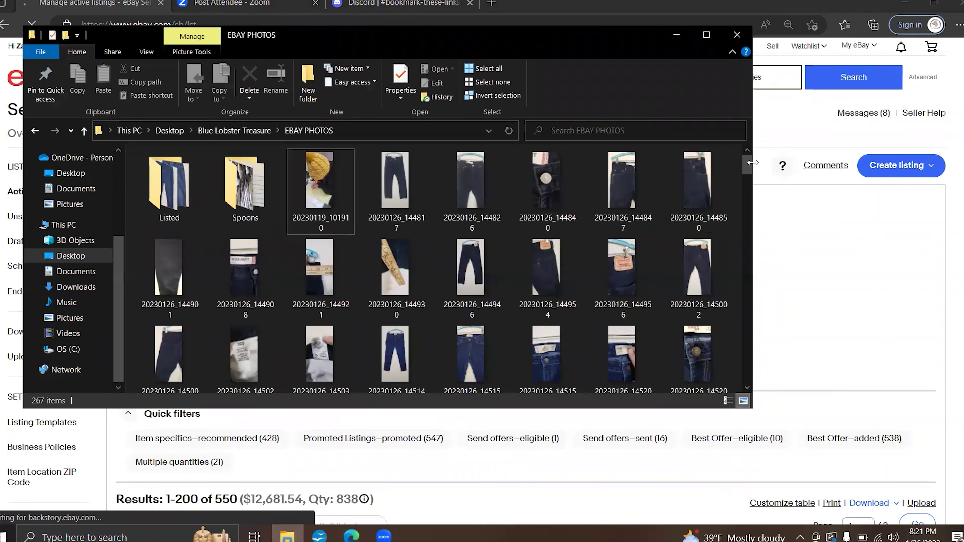
drag(746, 167, 766, 220)
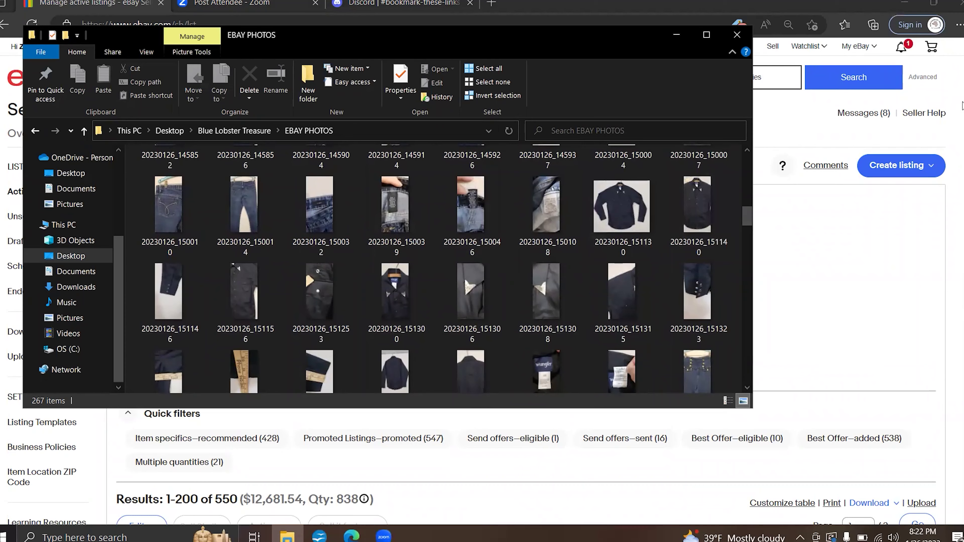
drag(962, 67, 963, 42)
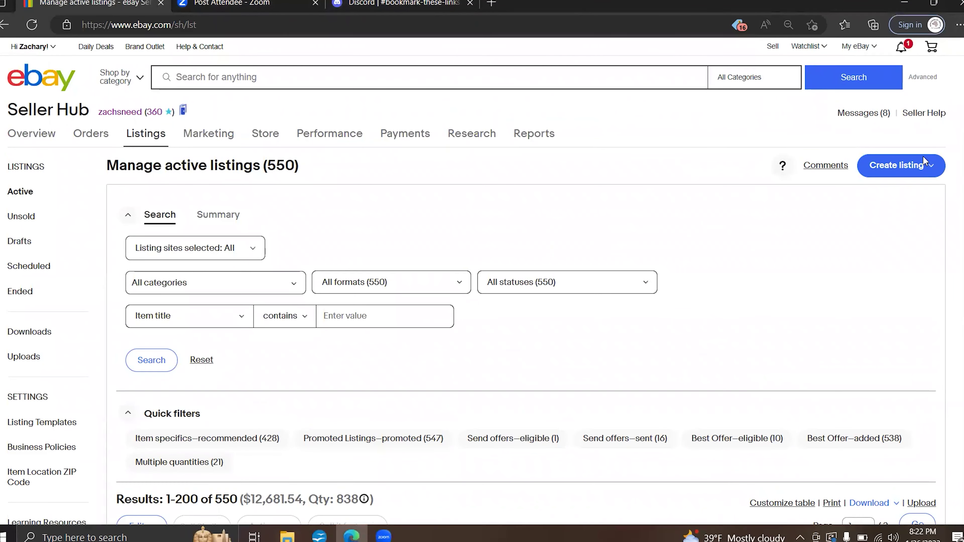
- Start a new single listing and search for matching products with the suggested phrase "wrangler western shirt"
click(916, 168)
click(824, 196)
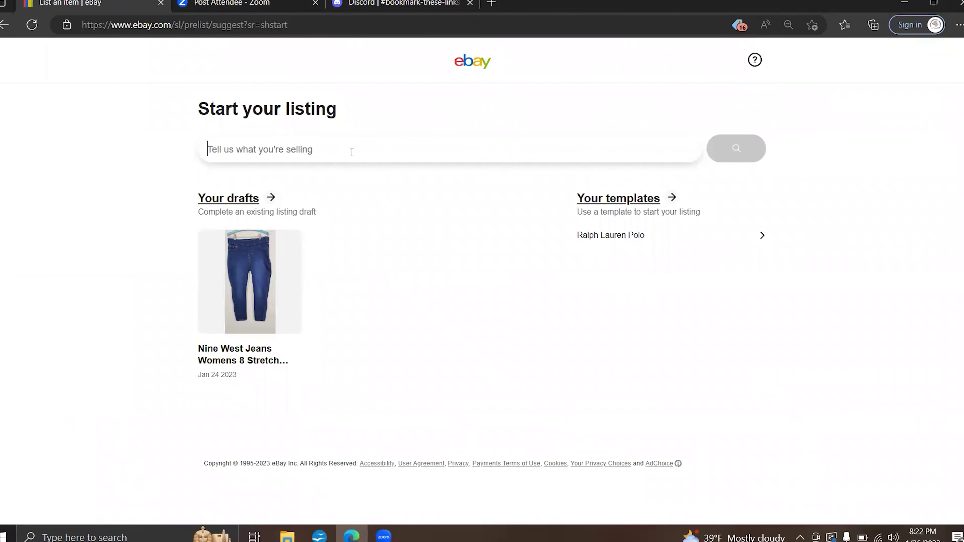
text(Wrang)
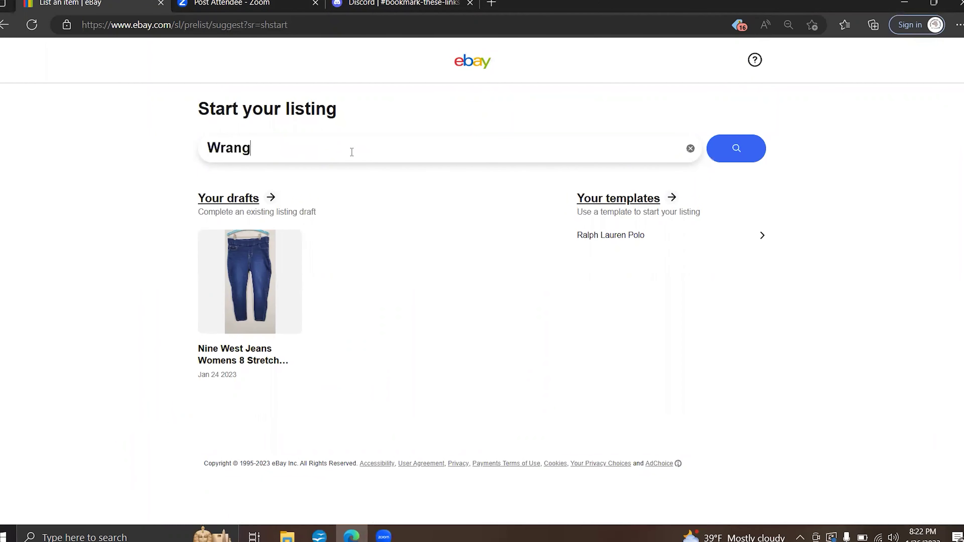
text(ler West)
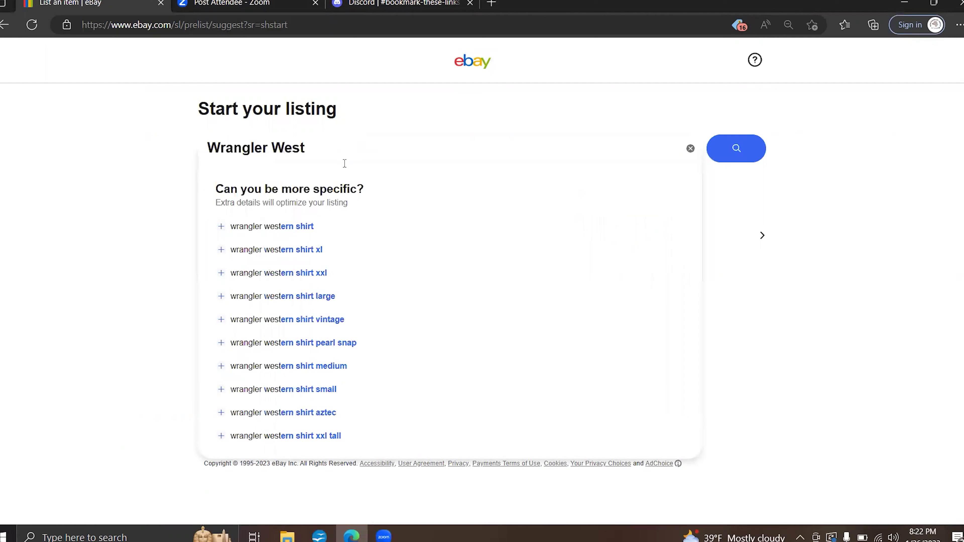
click(318, 227)
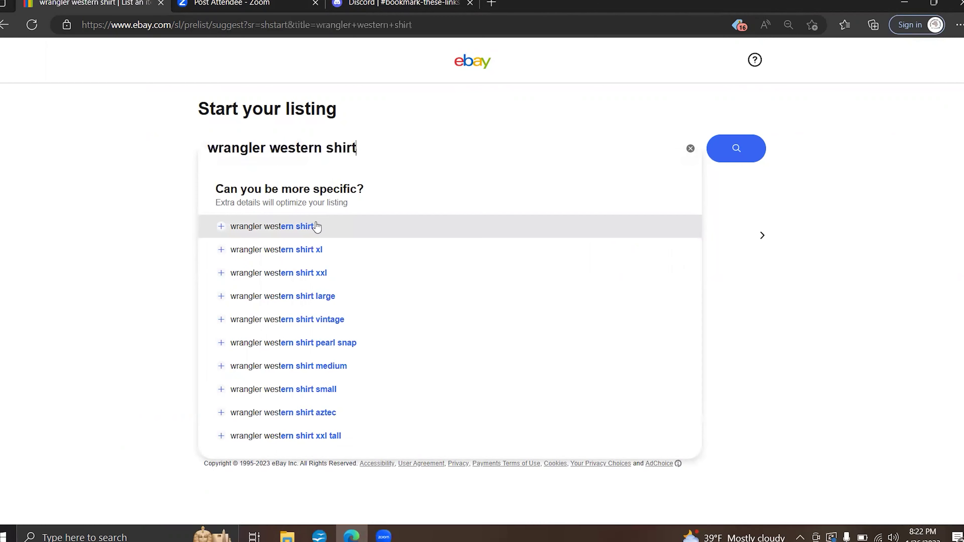
click(736, 158)
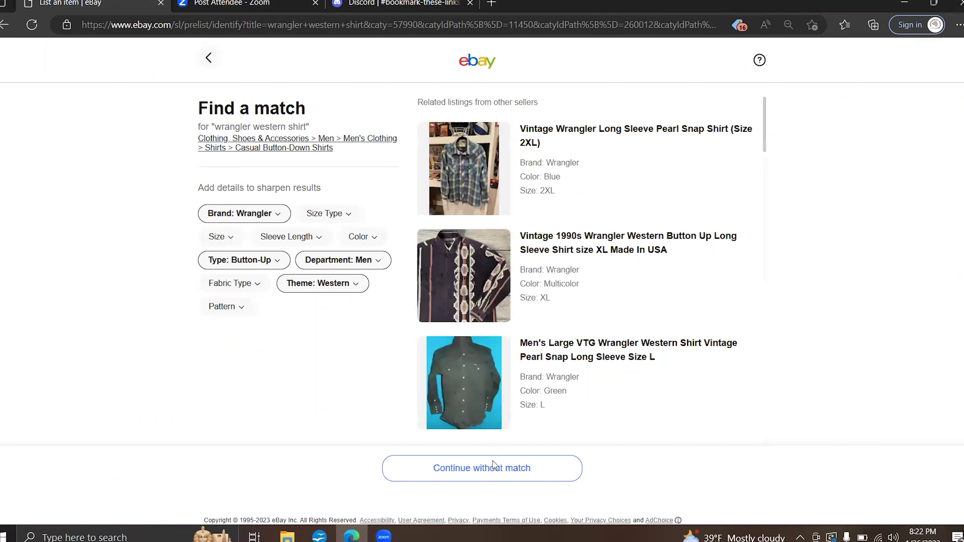
- Continue without a product match, select Pre-owned as the item condition, and proceed to the listing form
click(493, 471)
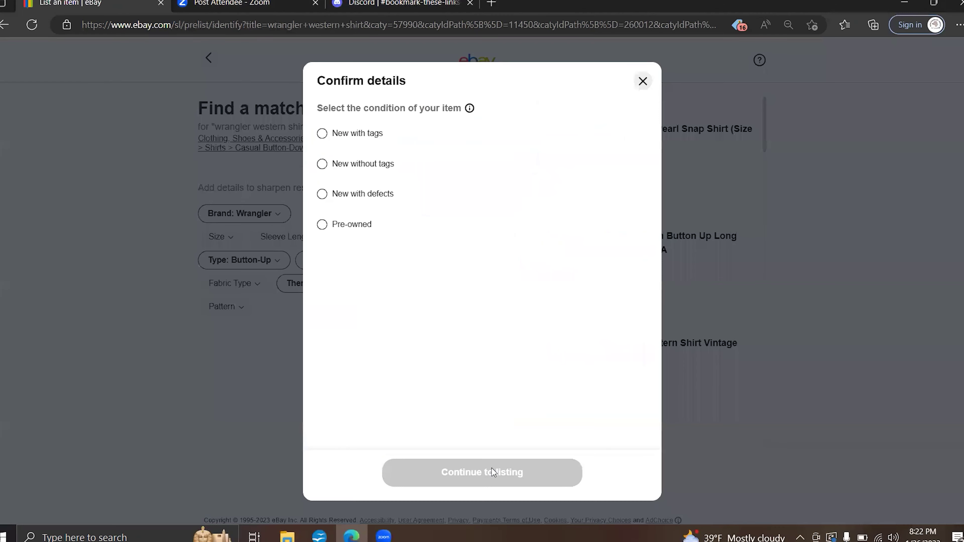
click(323, 225)
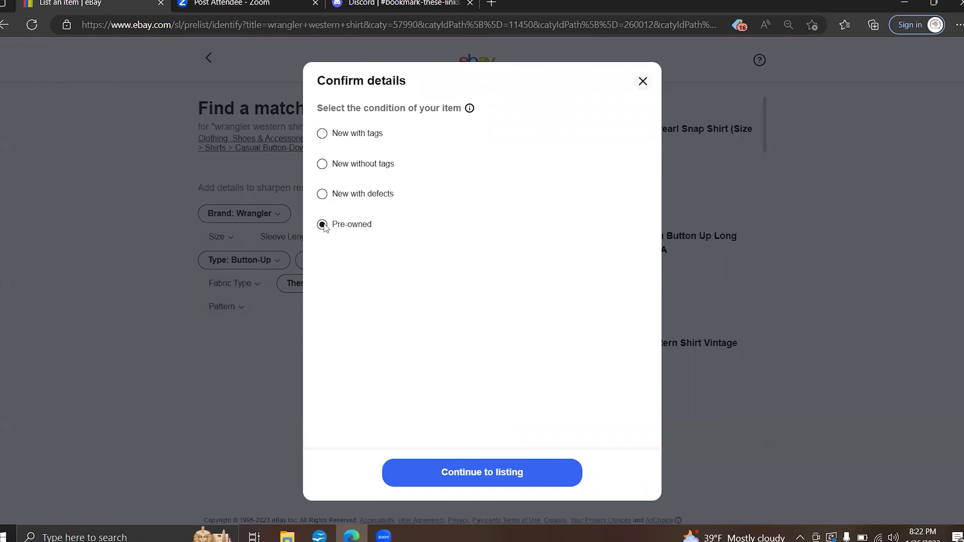
click(488, 458)
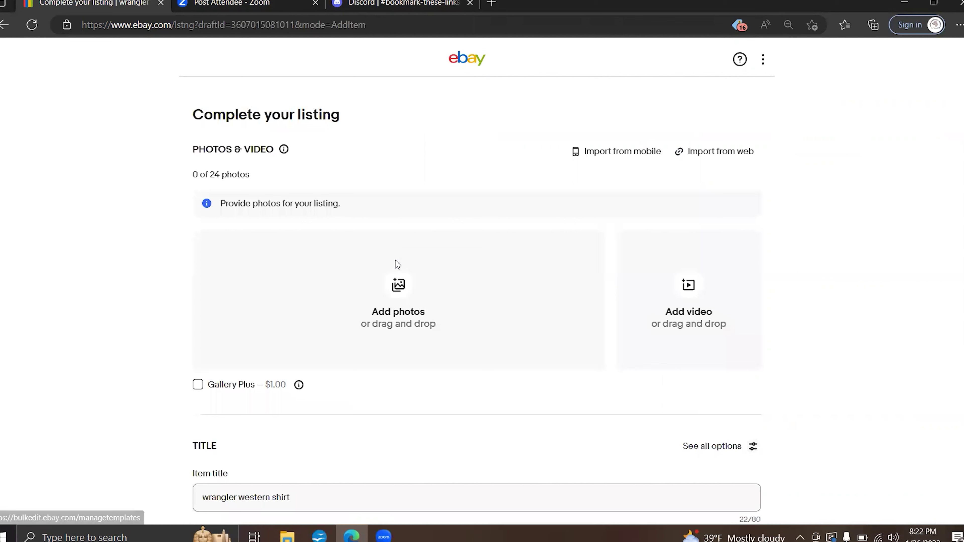
- Add the shirt photos 20230126_151130 through 20230126_151548 from the EBAY PHOTOS folder and open the main photo for editing
click(399, 286)
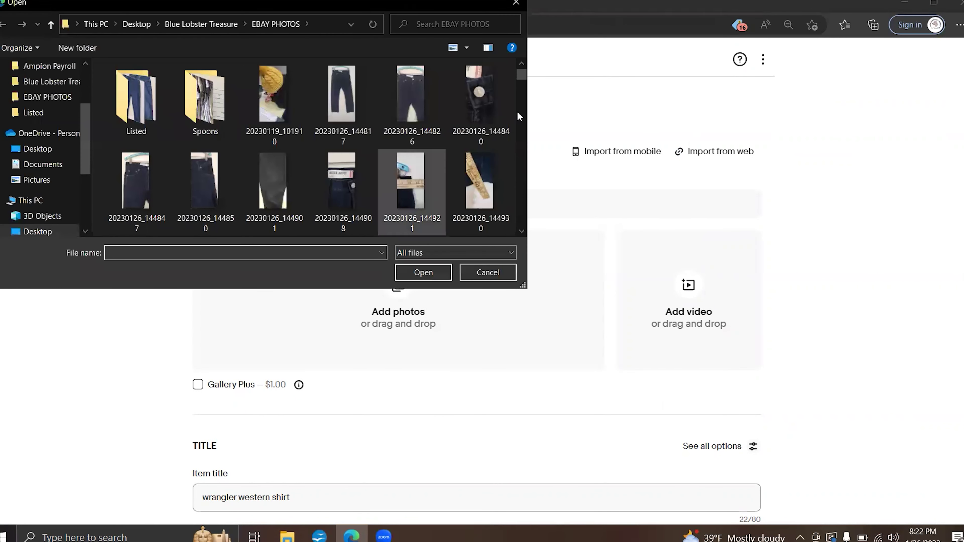
drag(521, 75, 529, 113)
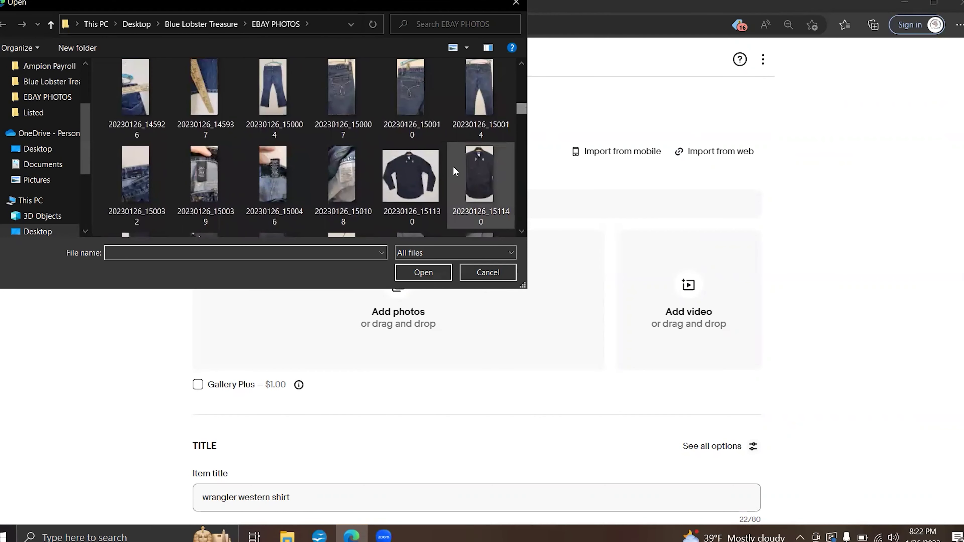
click(420, 173)
click(522, 231)
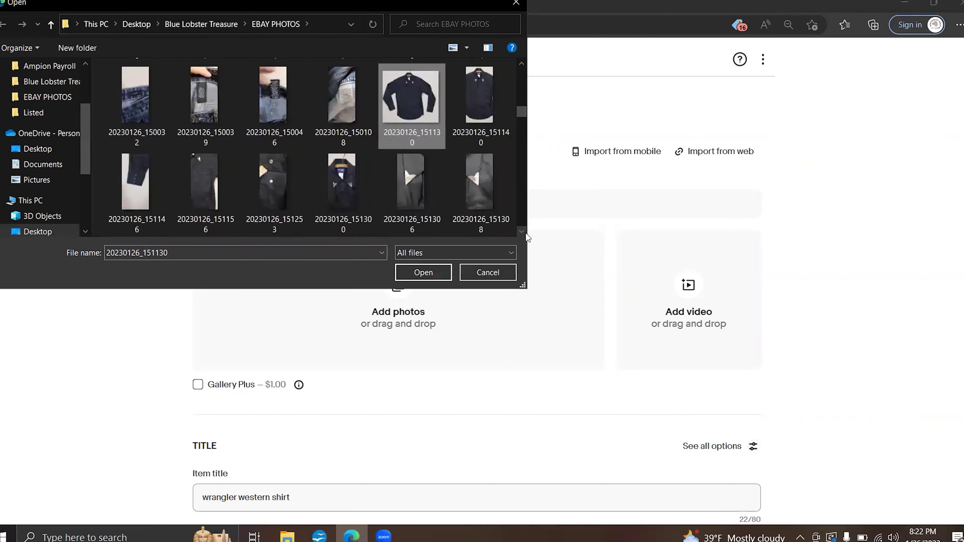
click(526, 233)
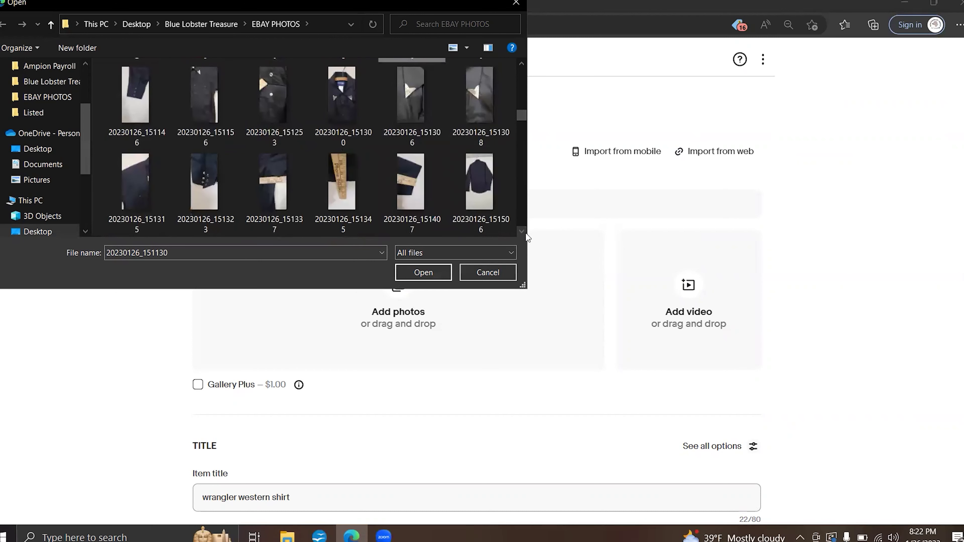
click(524, 232)
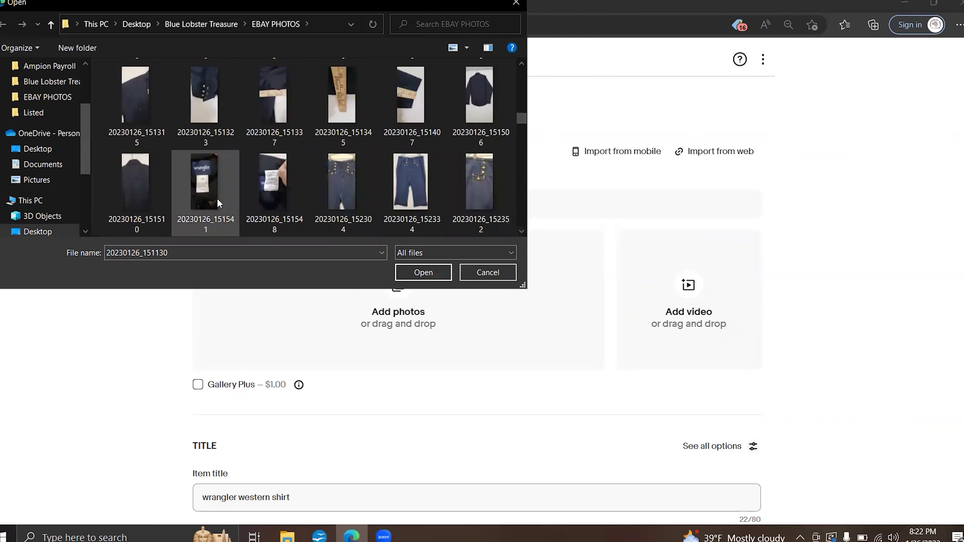
shift+click(253, 193)
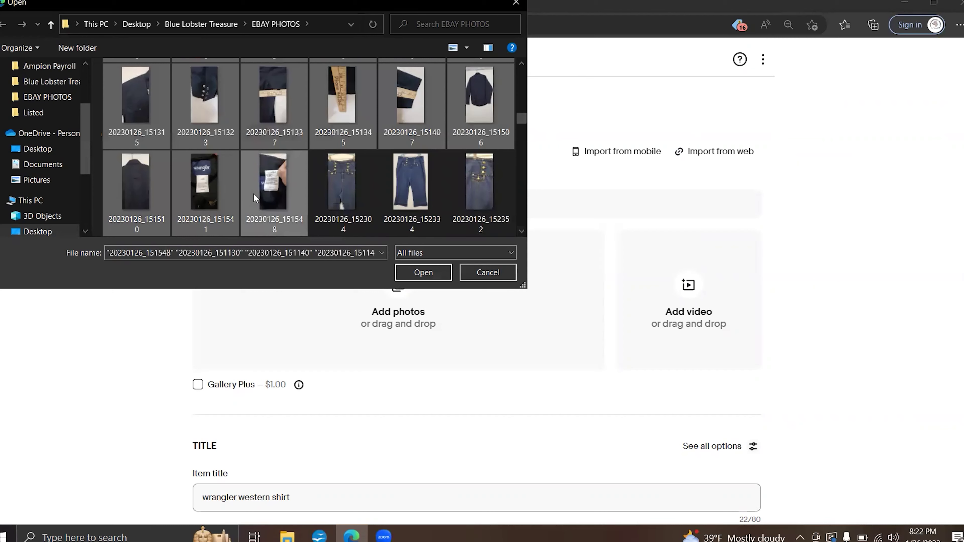
click(411, 272)
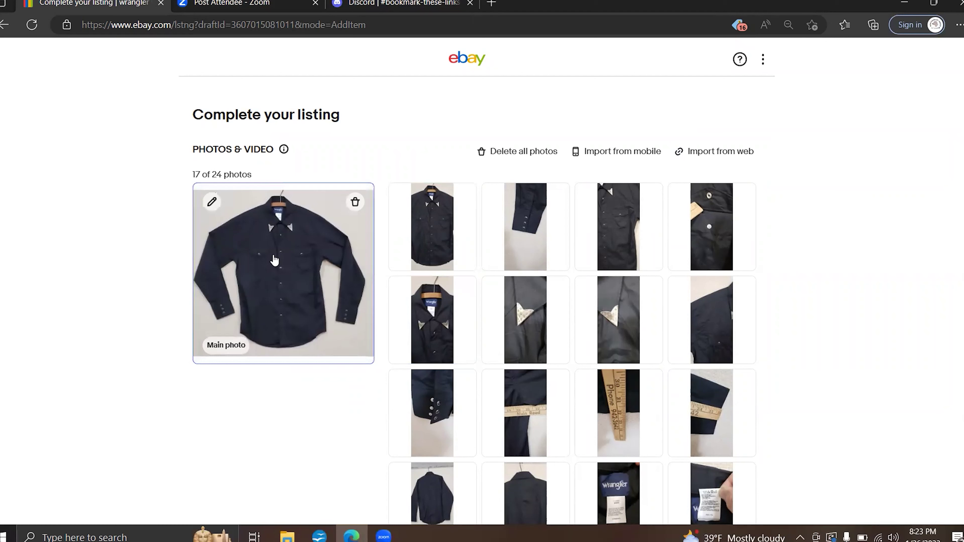
click(212, 202)
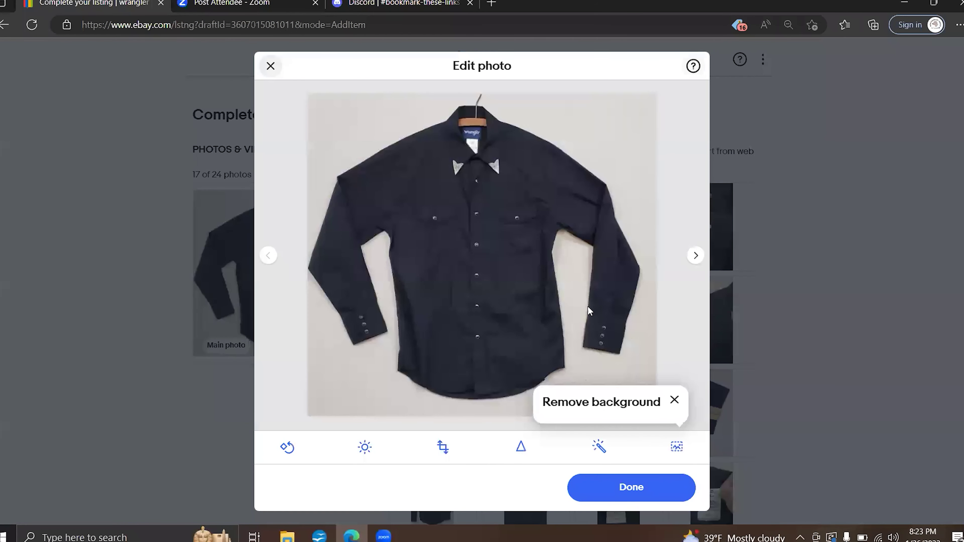
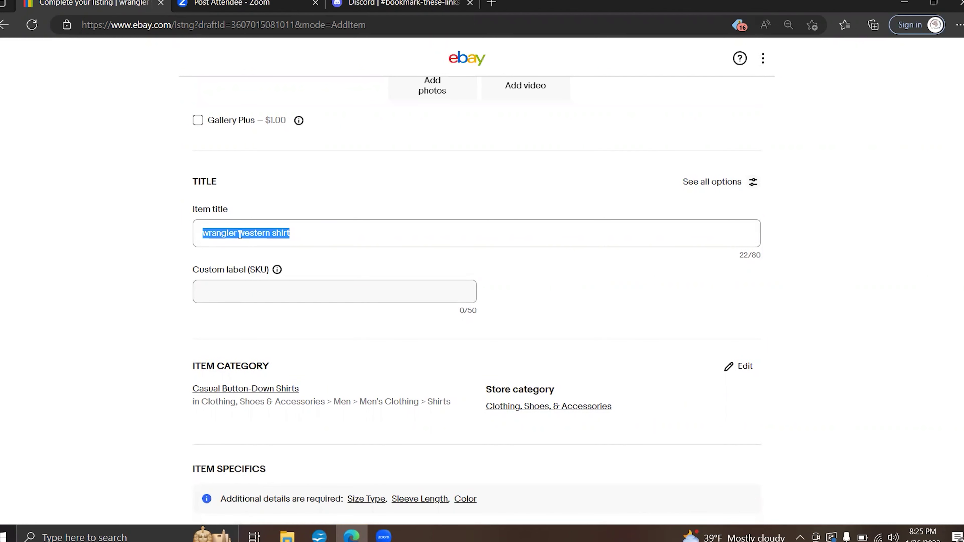
- Replace the item title with "Wrangler Shirt Mens Medium" and check the shirt photos for more details to include
text(Wra)
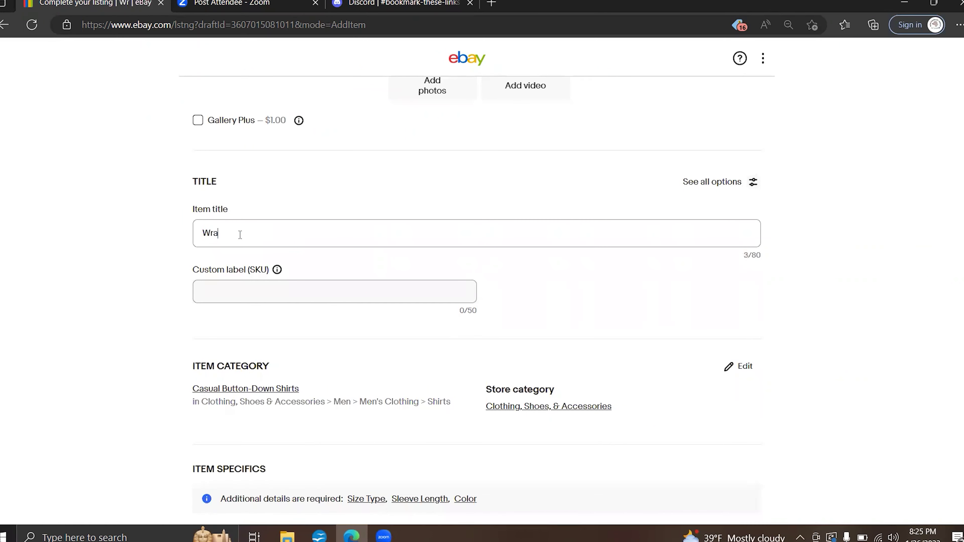
text(ngler Shirt Mens )
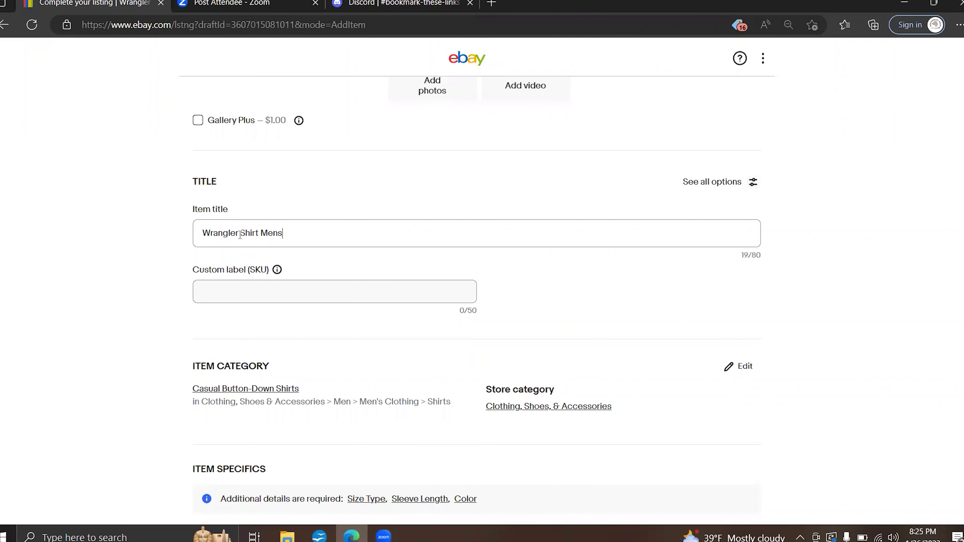
text(Medium)
scroll(962, 138, up, 1)
drag(962, 137, 958, 94)
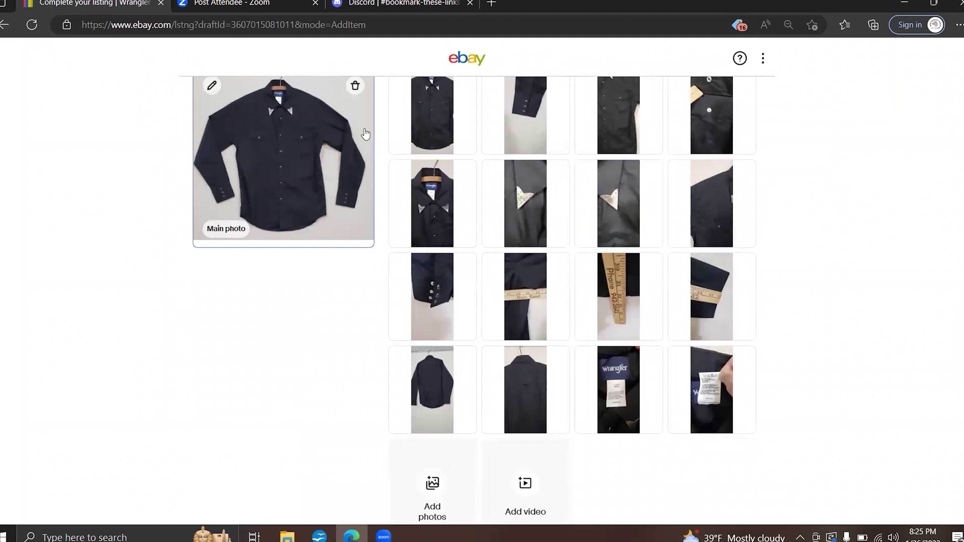
drag(962, 104, 962, 152)
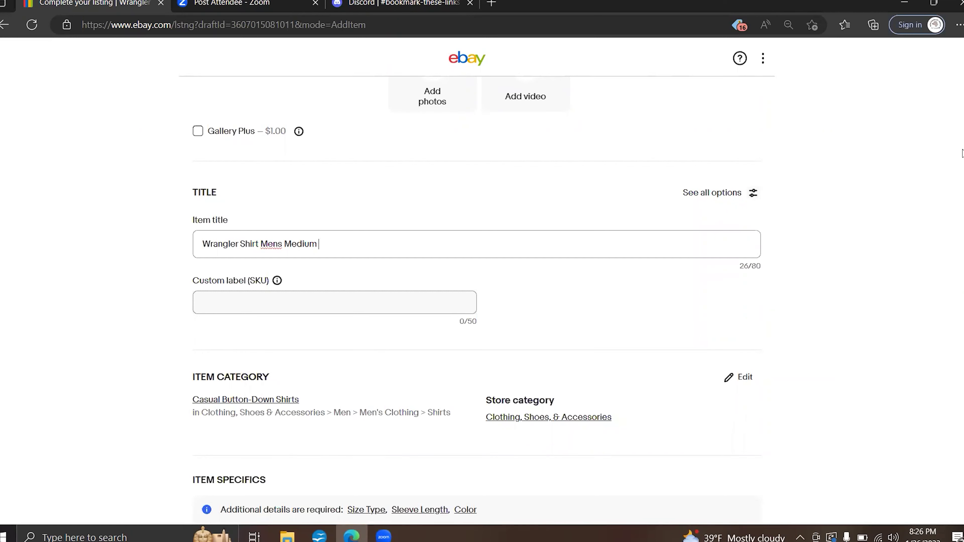
- Extend the item title with "Pearl Snap Flap Pockets 3 Button Silver Point Collar" and set the custom label (SKU) to 301
text(Pearl Snap Flap Pockets)
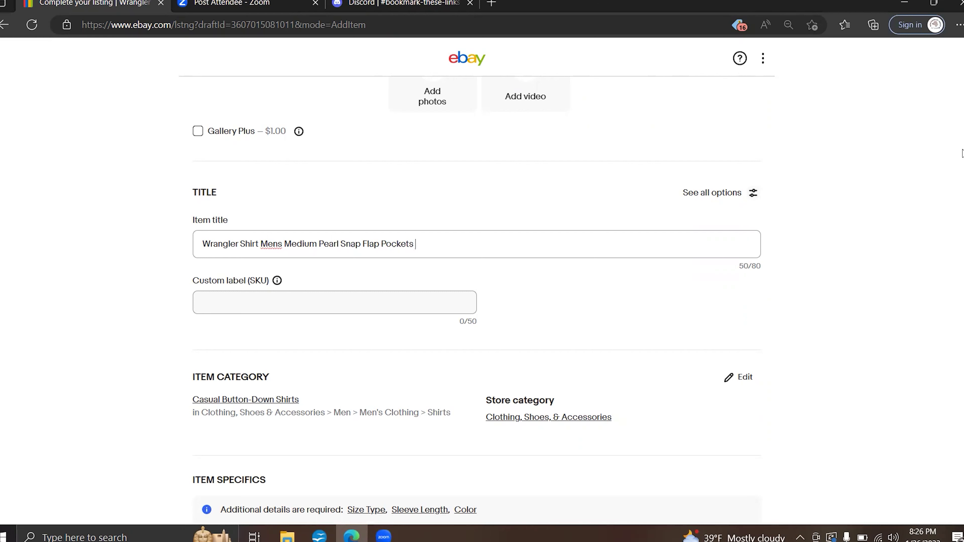
text(3 butt)
key(BackSpace)
key(BackSpace)
key(BackSpace)
key(BackSpace)
text(Button)
text(Silver Point Collar)
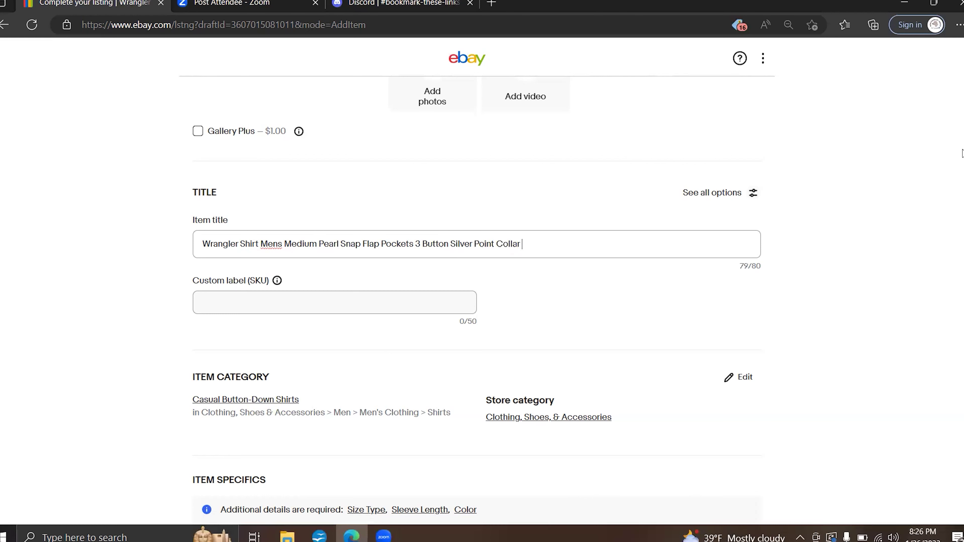
click(402, 297)
text(301)
- Set the required item specifics to size type Regular, sleeve length Long Sleeve and color Black
scroll(962, 167, down, 3)
scroll(962, 171, down, 2)
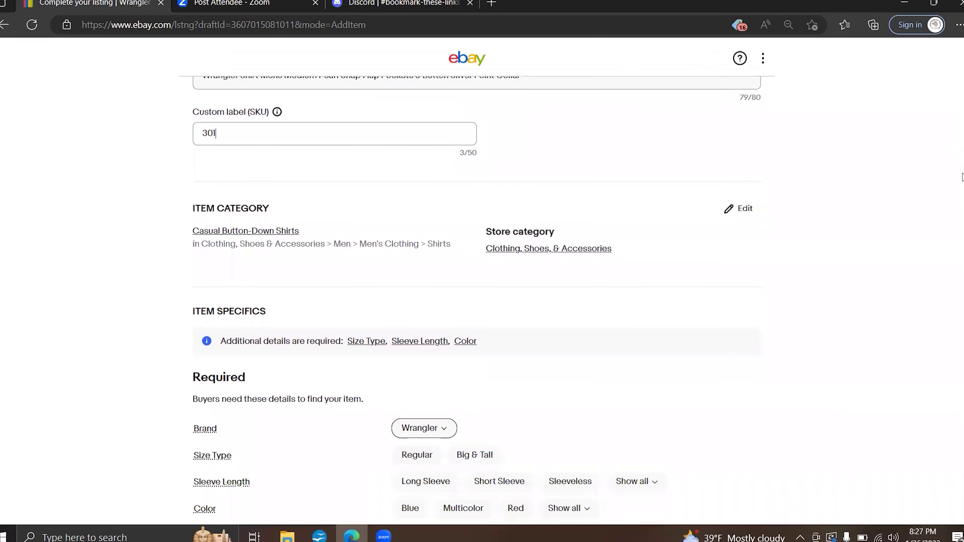
scroll(962, 176, down, 5)
scroll(962, 201, down, 2)
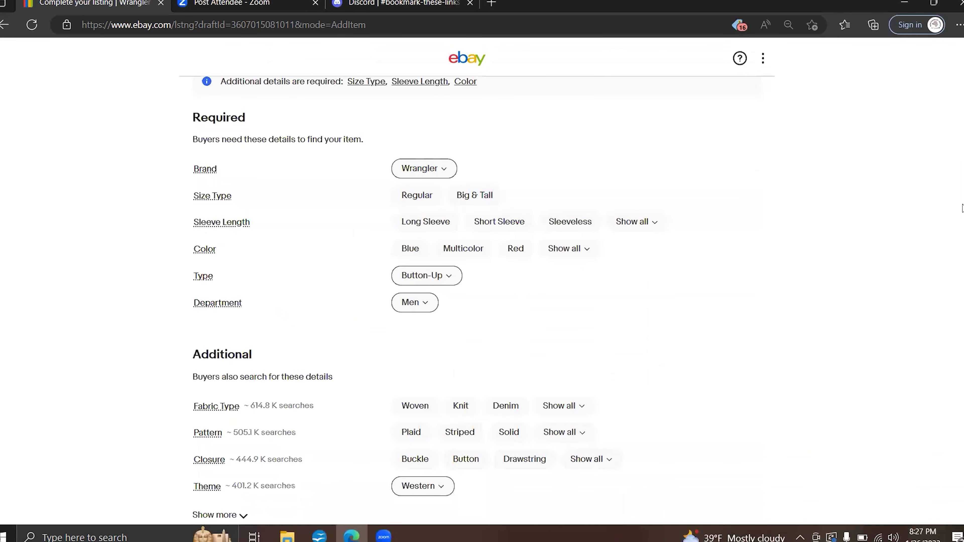
click(432, 195)
click(423, 220)
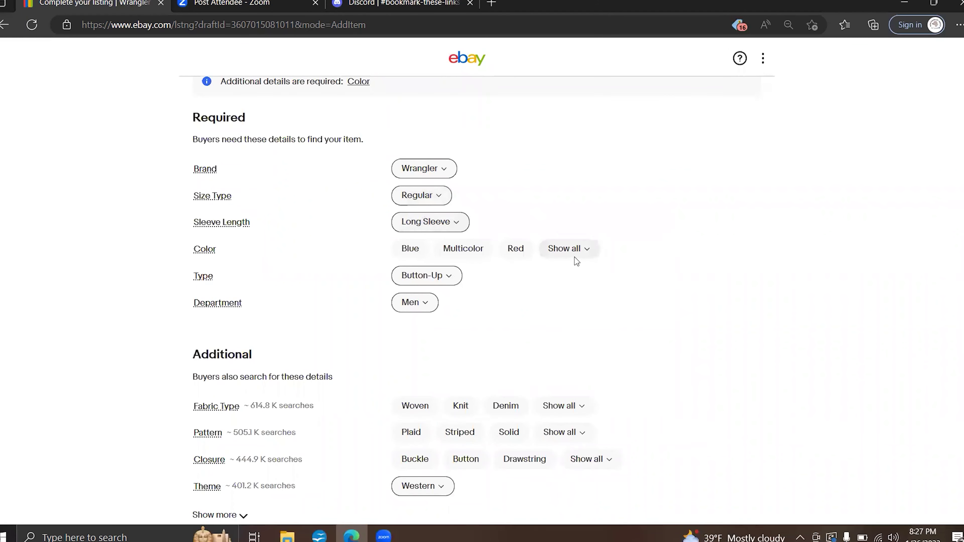
click(575, 254)
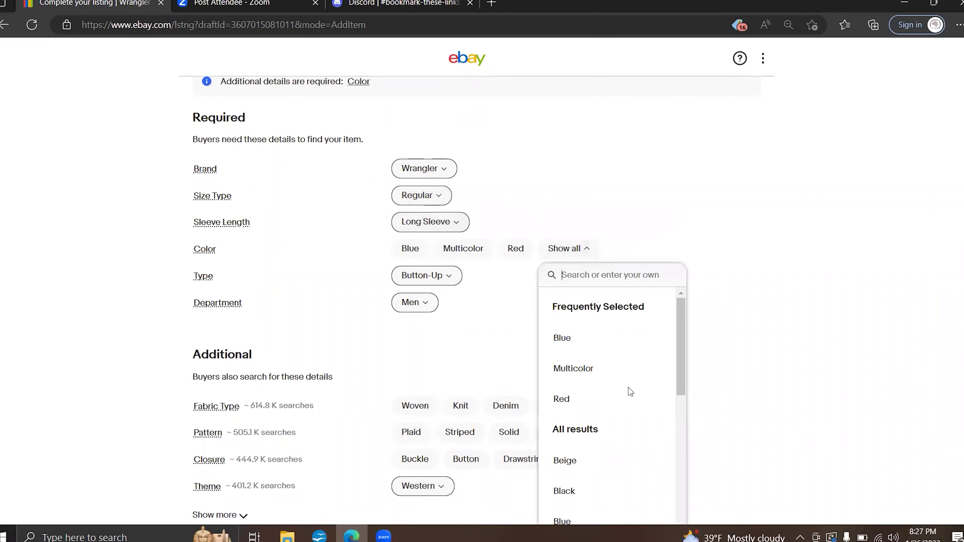
text(Black)
key(Return)
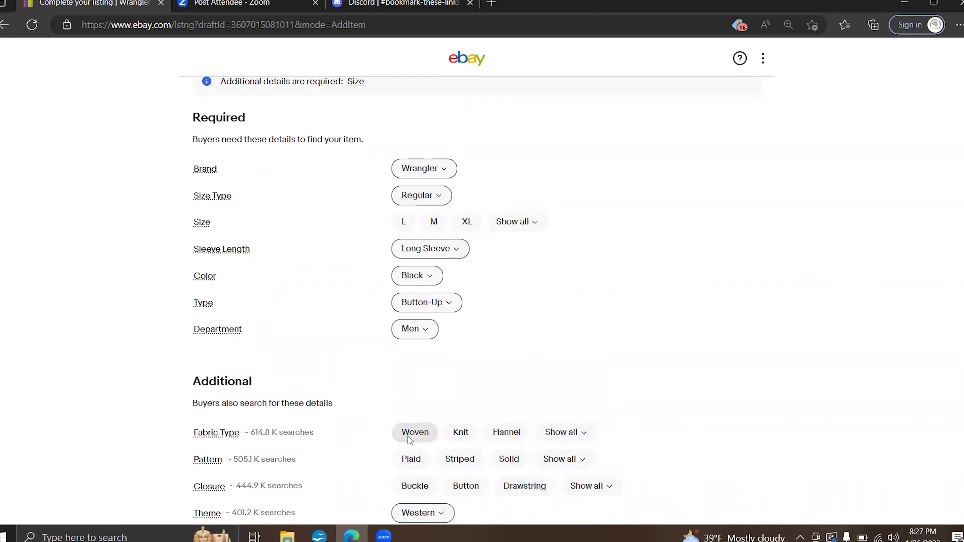
- Set the additional item specifics to fabric type Woven, pattern Solid and closure Snap
click(410, 439)
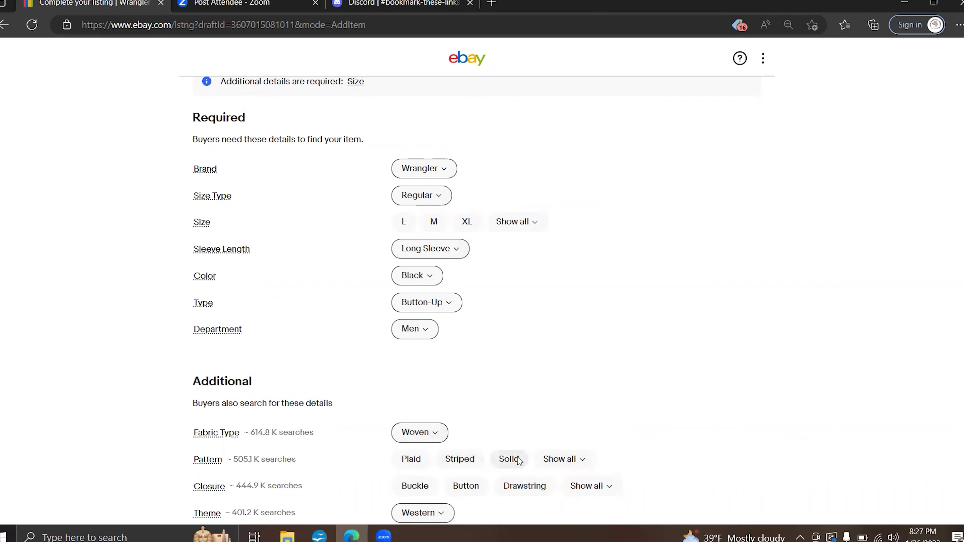
click(510, 460)
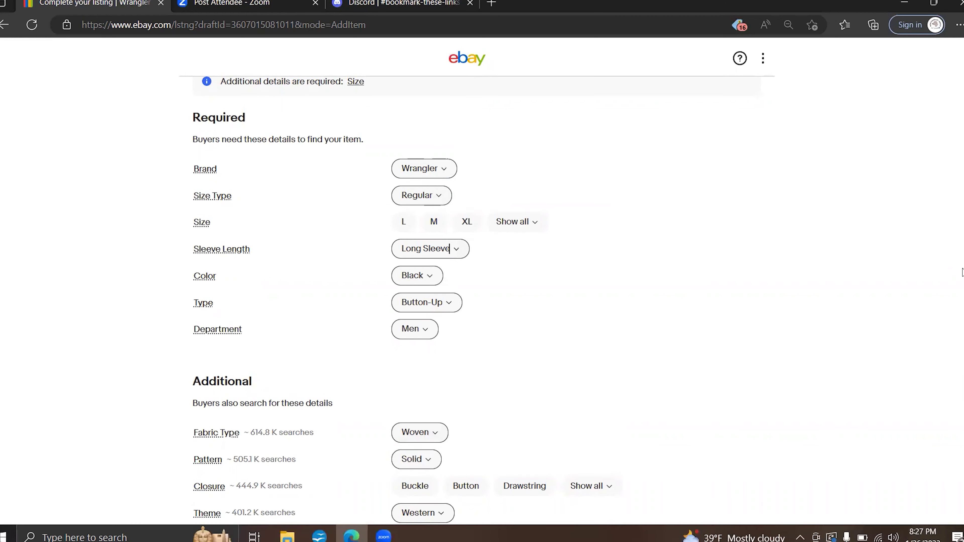
scroll(739, 276, down, 6)
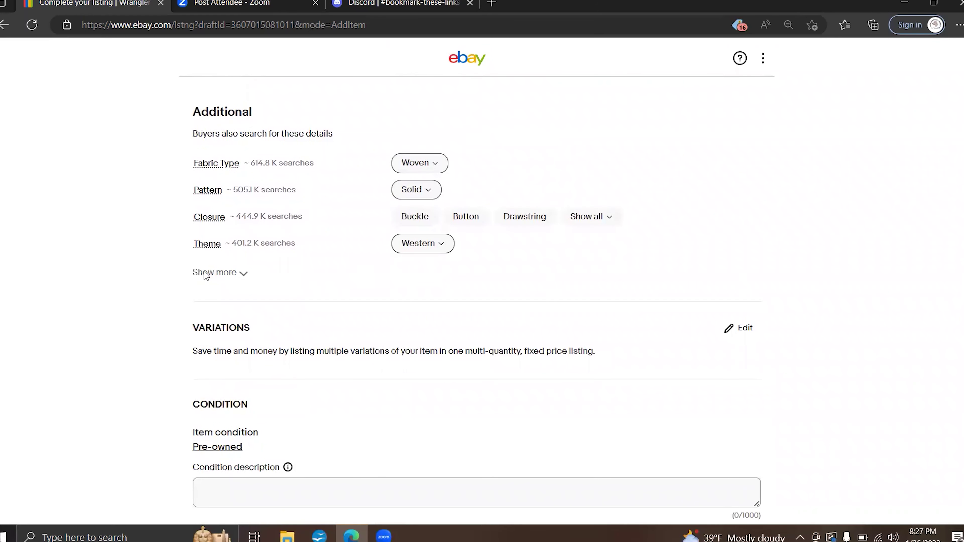
click(218, 273)
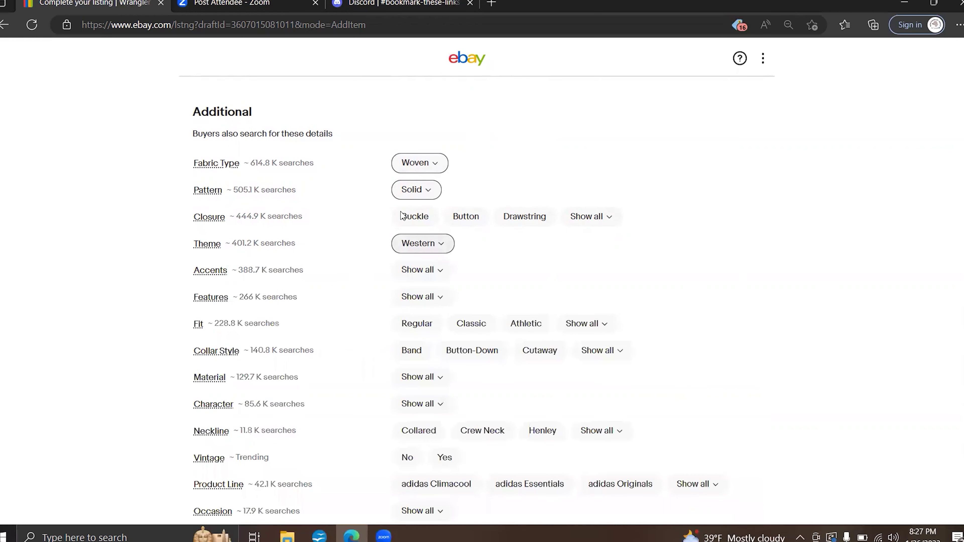
click(612, 219)
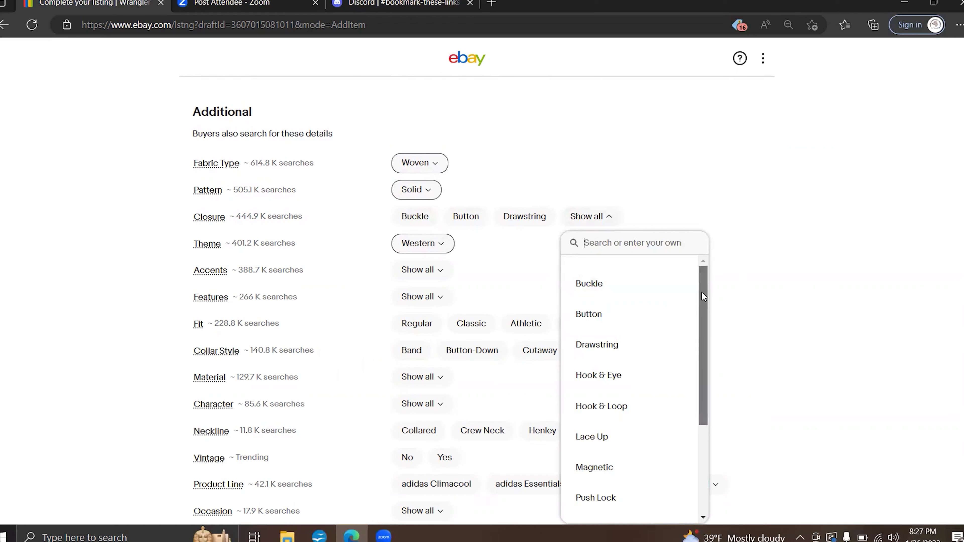
scroll(701, 306, down, 3)
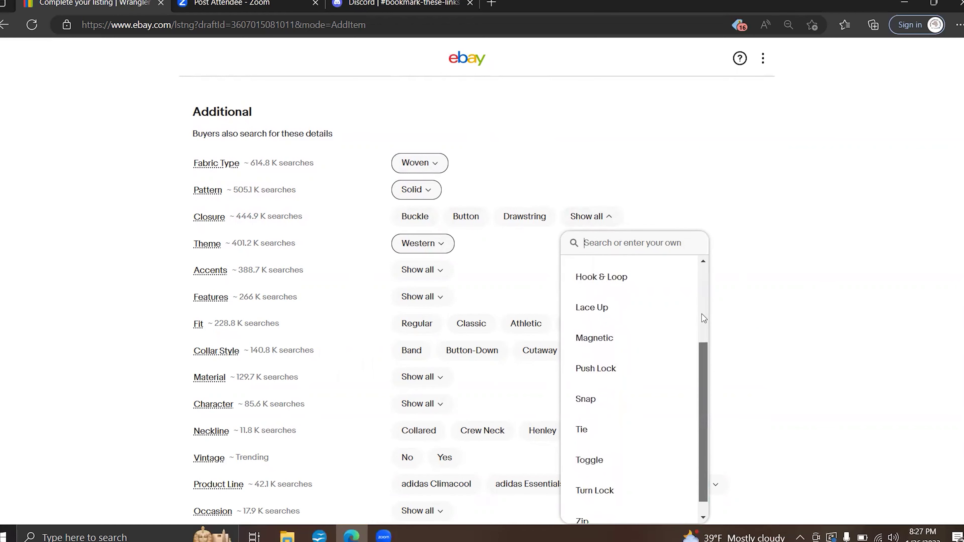
click(593, 408)
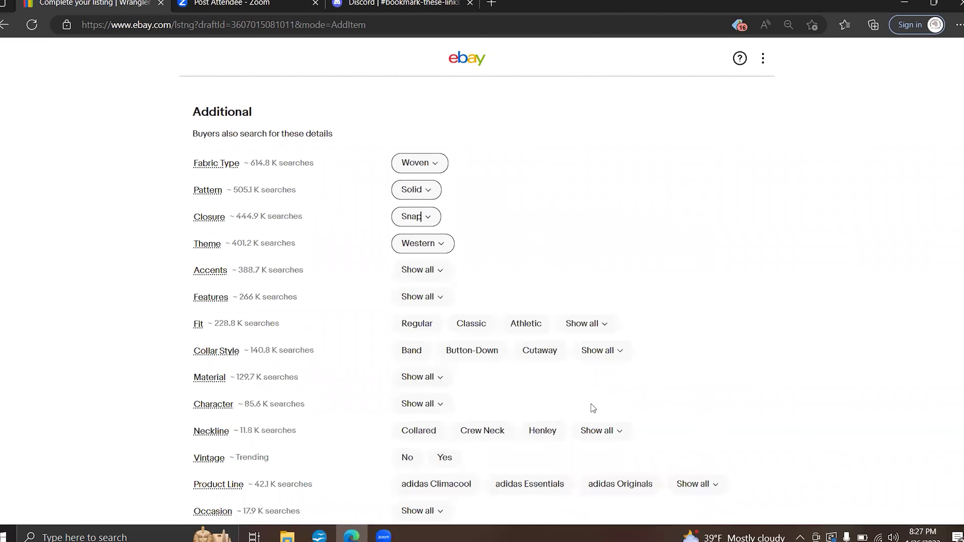
- Set the fit to Regular and look through the Features options without choosing any
click(434, 316)
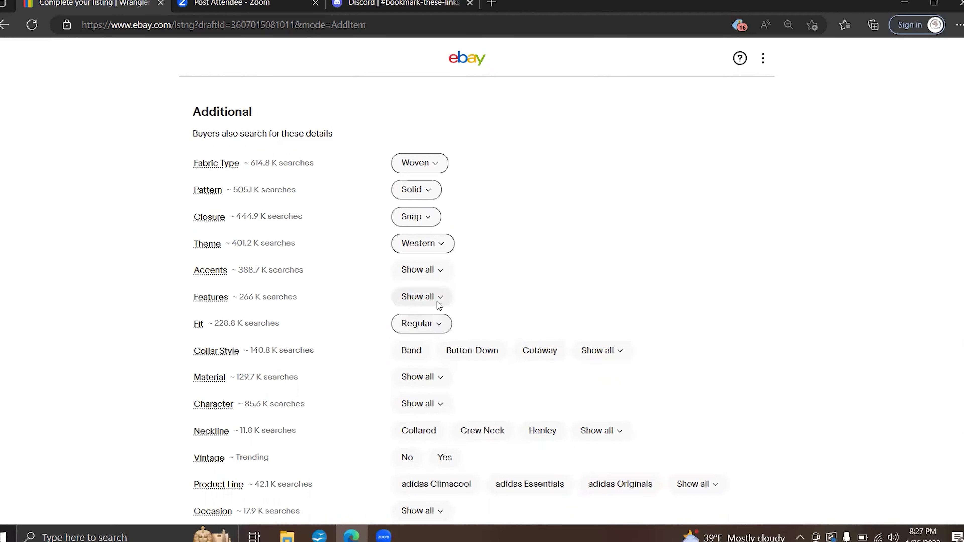
click(437, 304)
drag(531, 371, 549, 481)
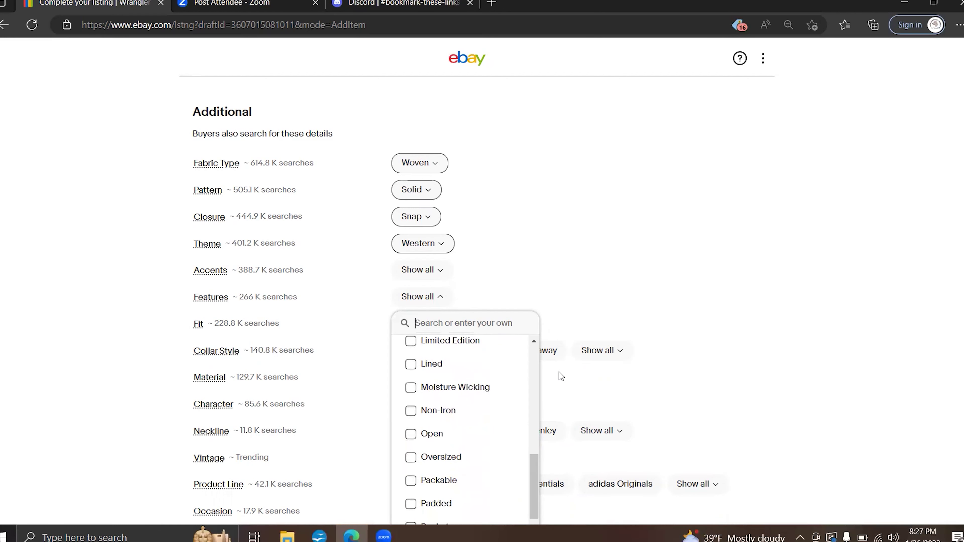
click(534, 296)
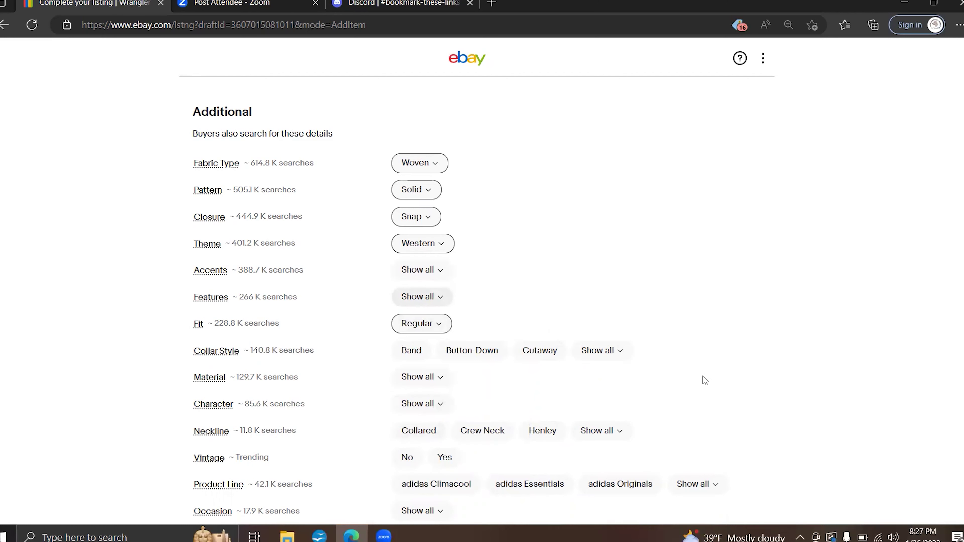
- Set the collar style to Point and the material to Cotton in the additional item specifics
scroll(963, 205, down, 2)
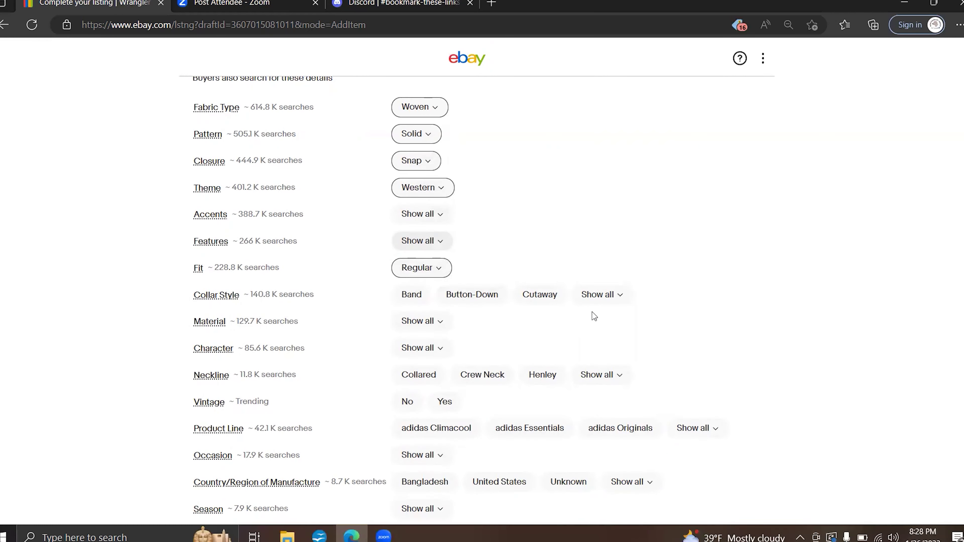
click(618, 298)
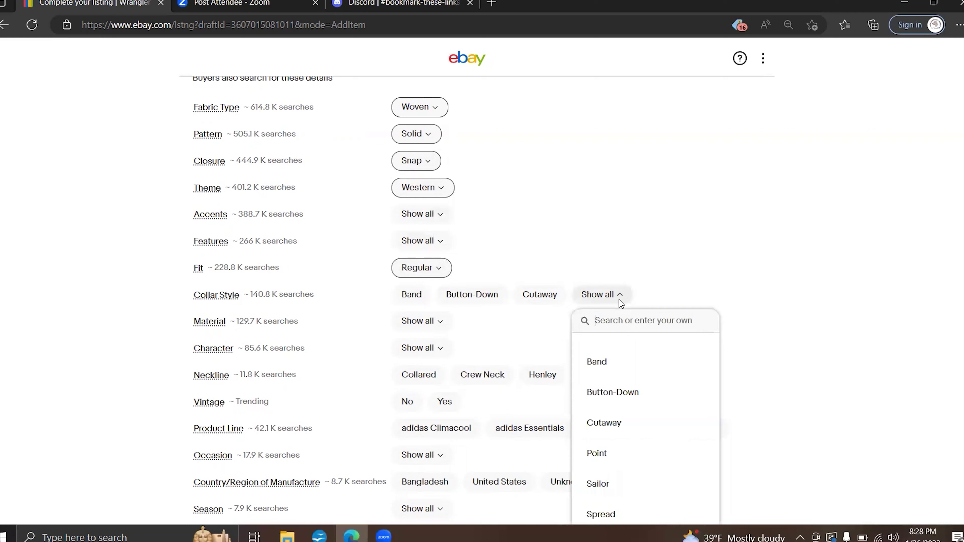
click(613, 456)
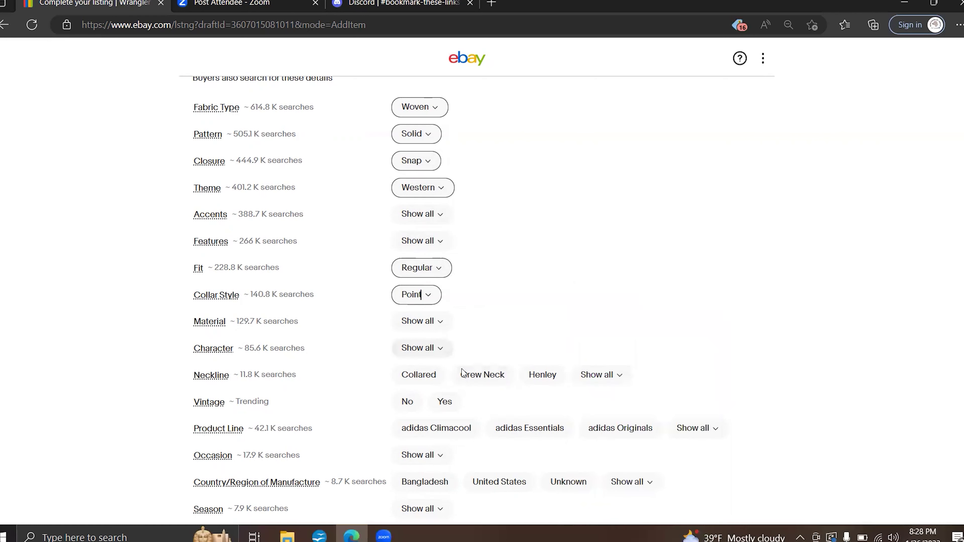
click(419, 320)
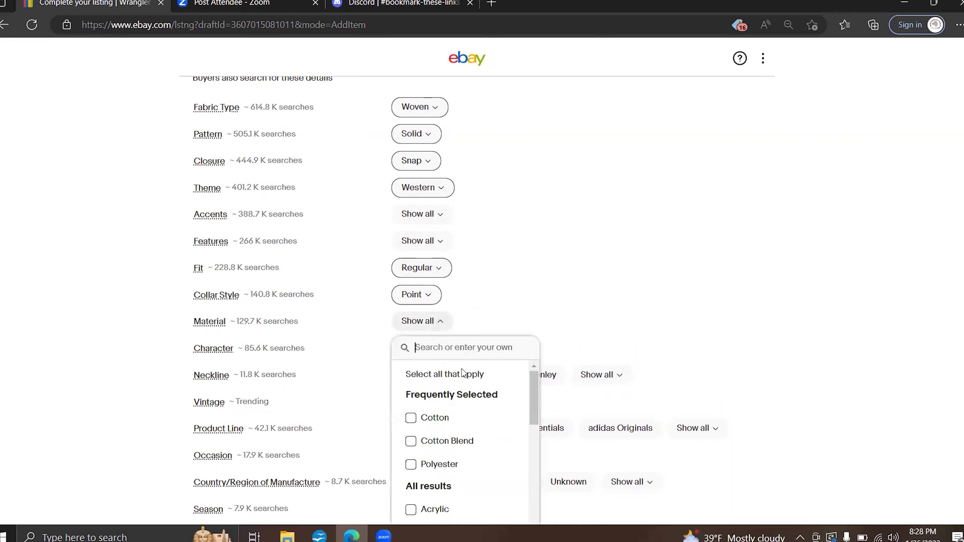
click(411, 418)
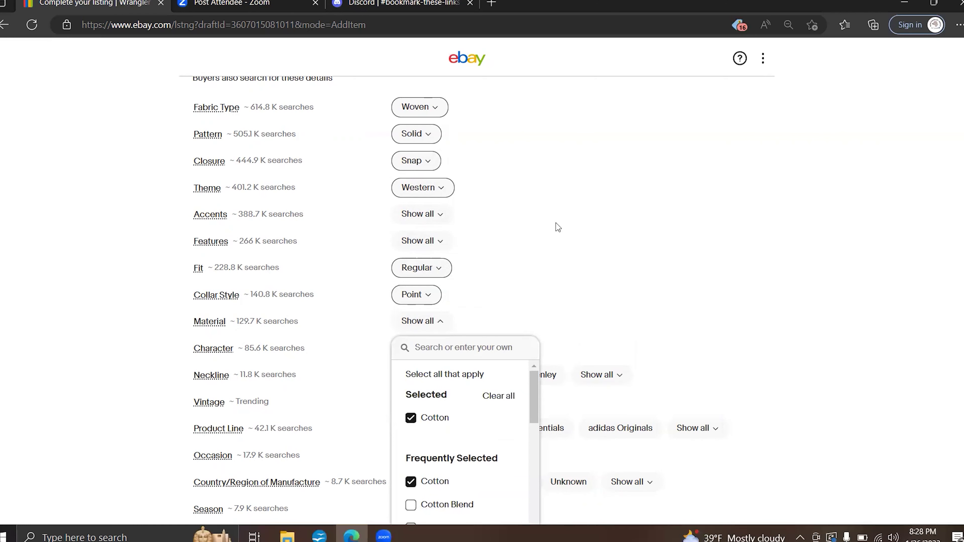
click(566, 235)
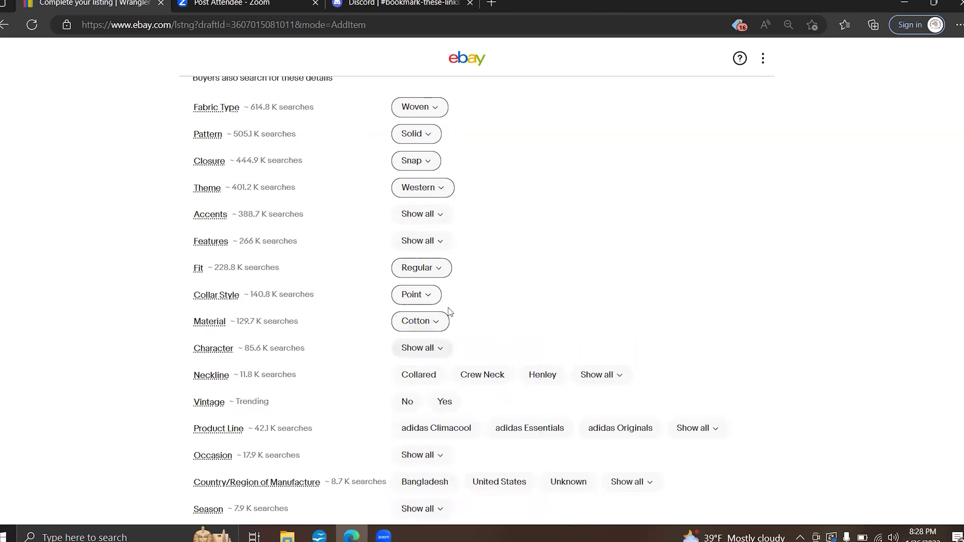
- Set the neckline to Collared and mark the shirt as not vintage
click(430, 375)
click(430, 376)
click(574, 307)
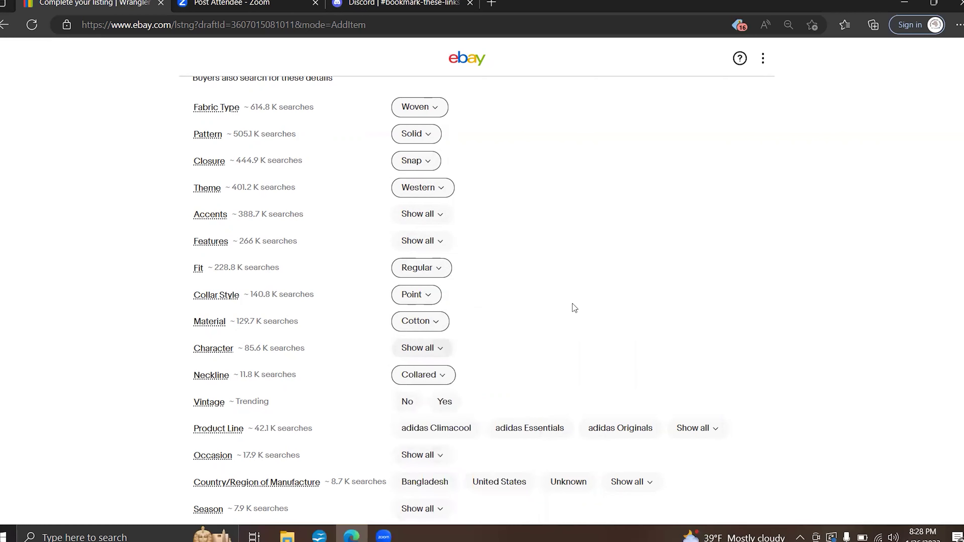
click(407, 402)
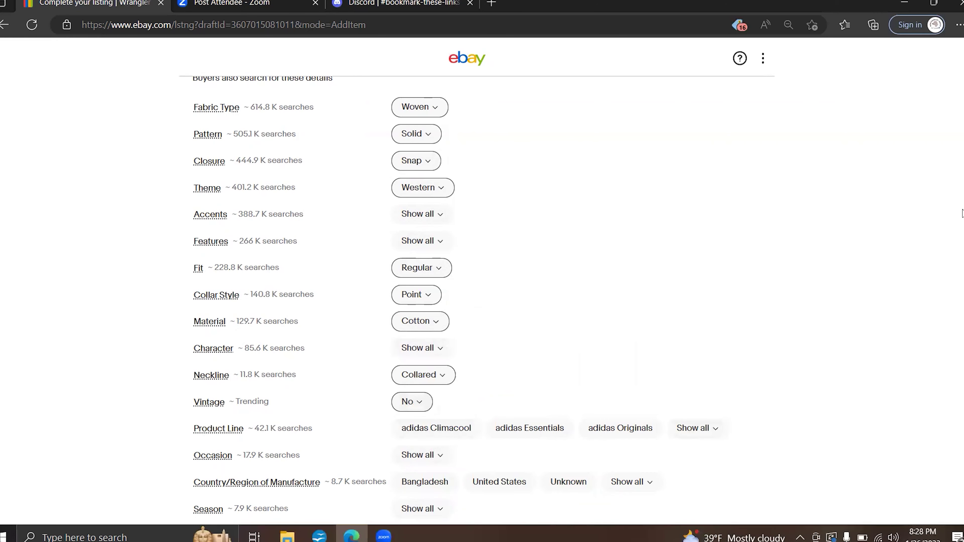
- Set Graphic Print, Personalize and Handmade to No and the garment care to Machine Washable
scroll(962, 211, down, 6)
scroll(962, 237, down, 2)
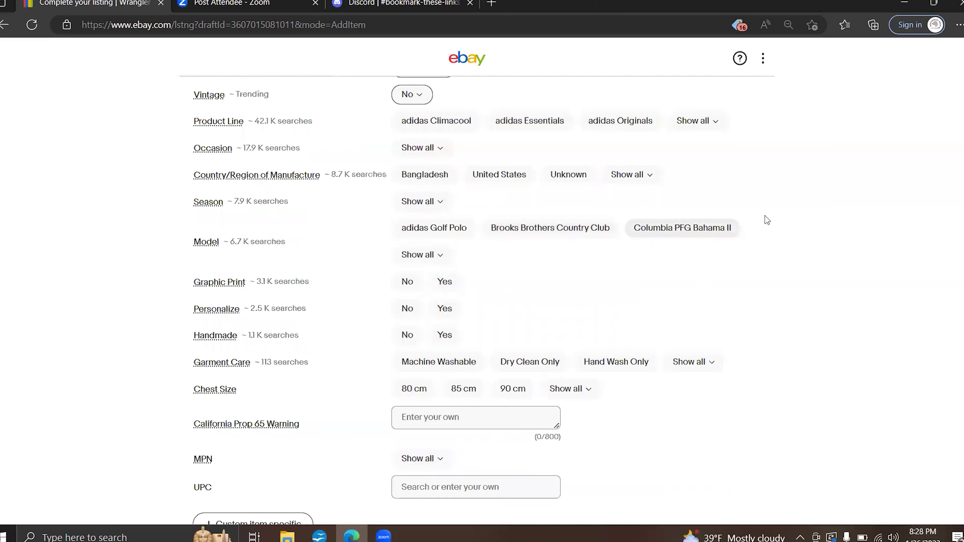
scroll(962, 230, up, 5)
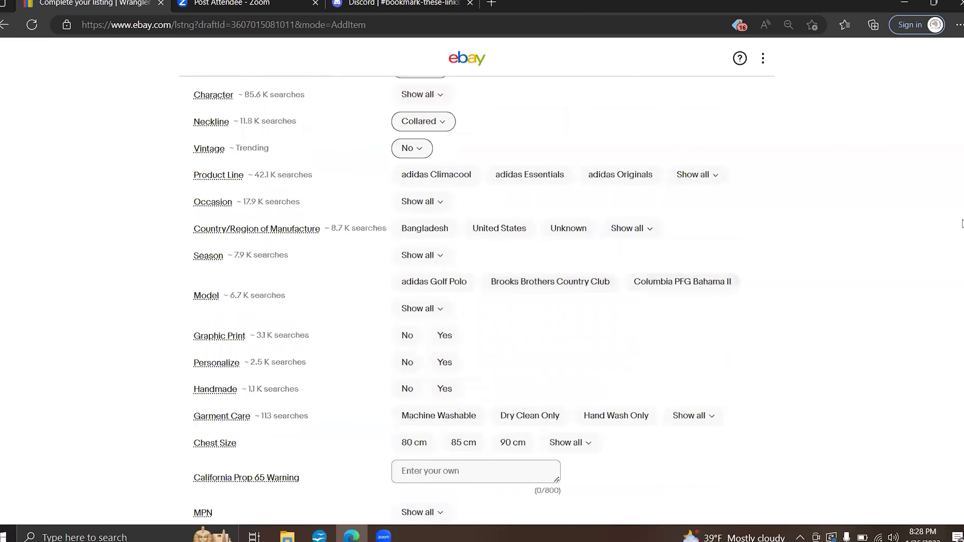
scroll(962, 211, up, 2)
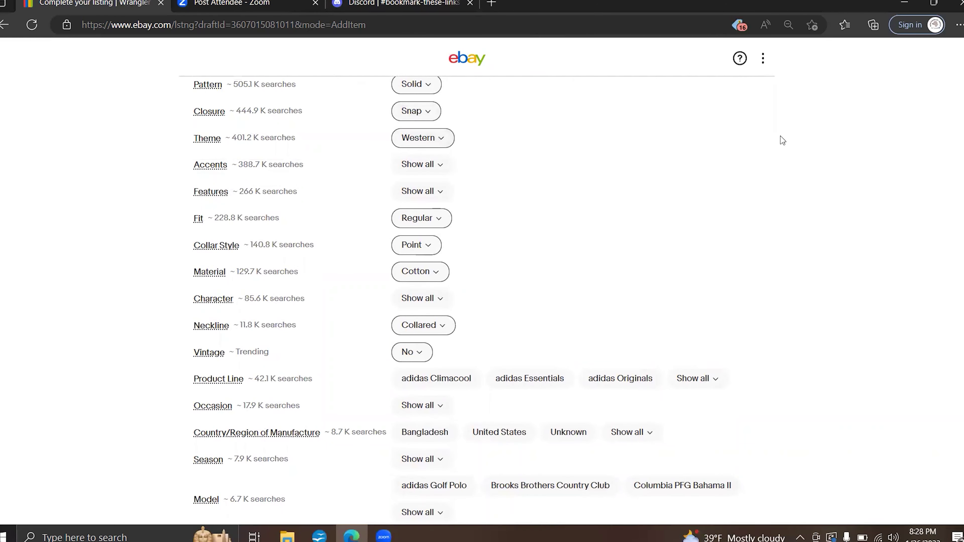
scroll(962, 206, down, 7)
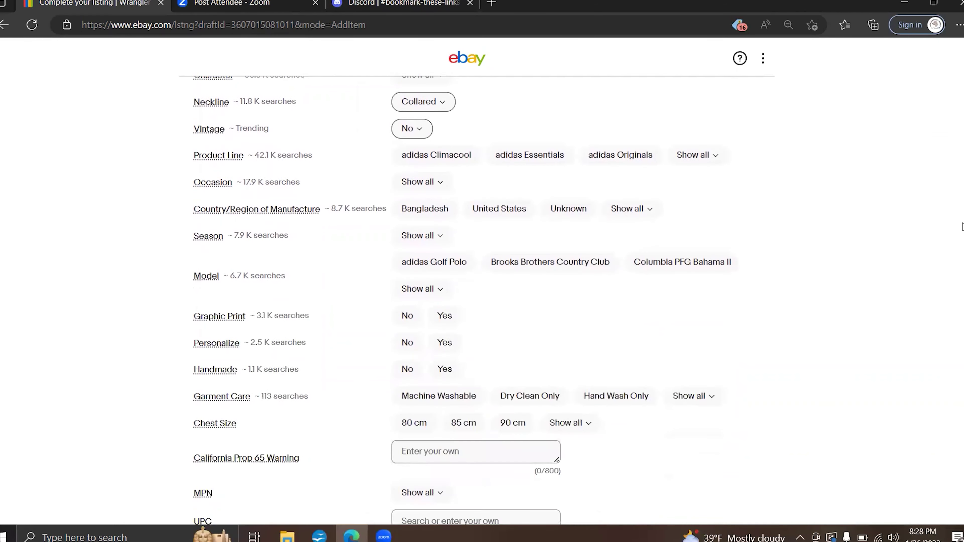
click(408, 280)
click(409, 304)
click(407, 332)
click(438, 359)
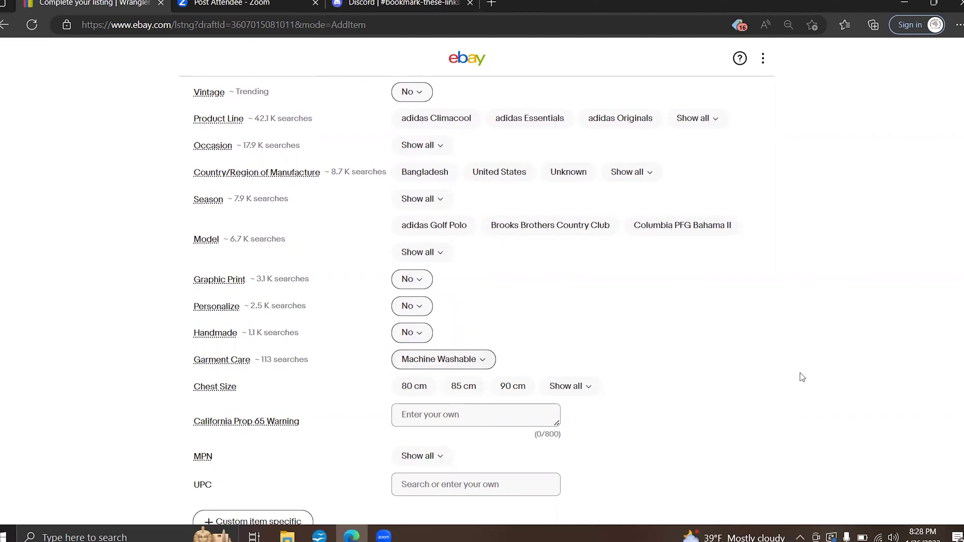
scroll(962, 237, down, 5)
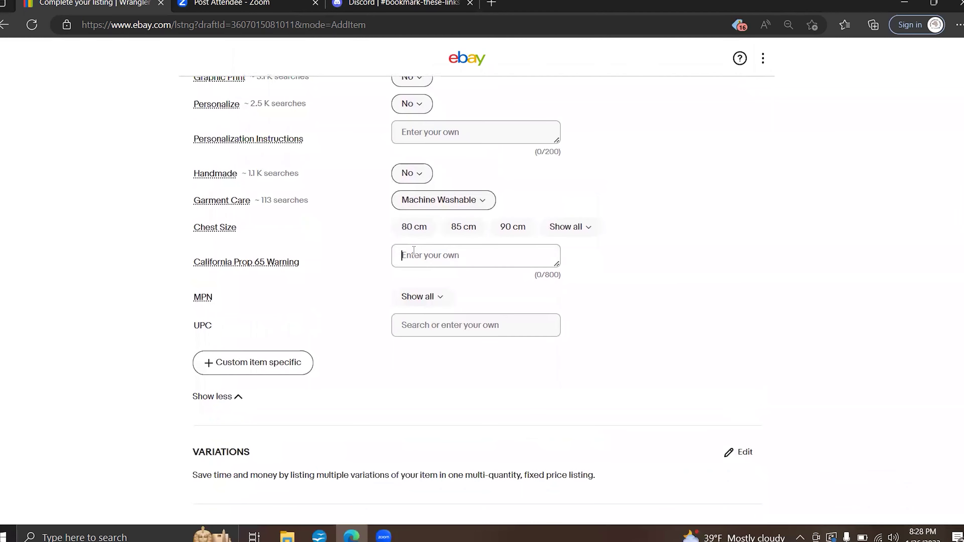
click(417, 295)
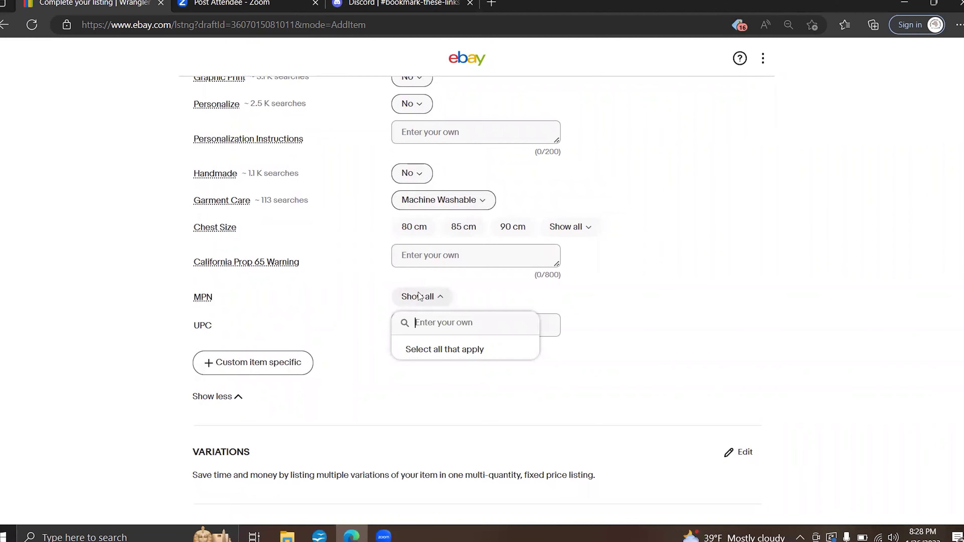
click(870, 182)
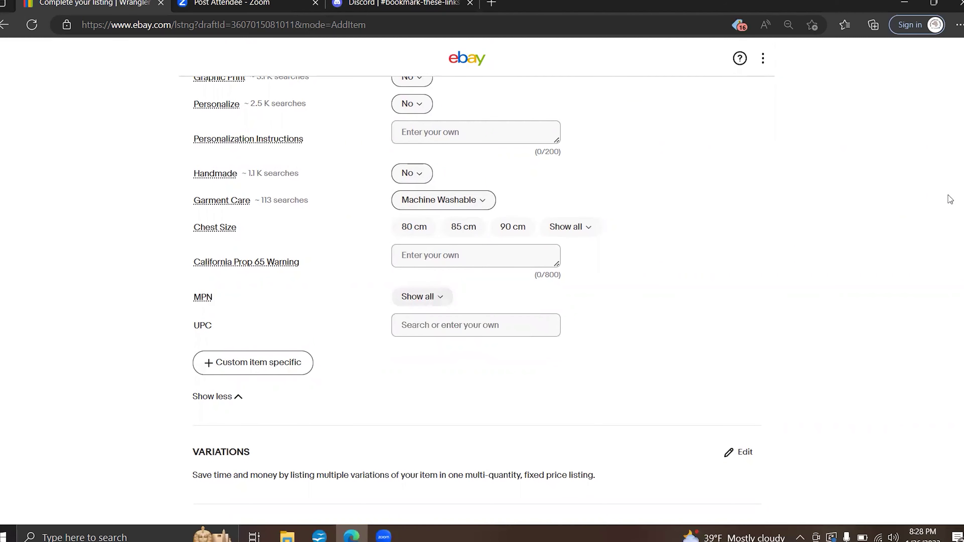
- Enter the condition description "Very Good Condition. Please See Photos To Ensure Fit."
scroll(739, 278, down, 10)
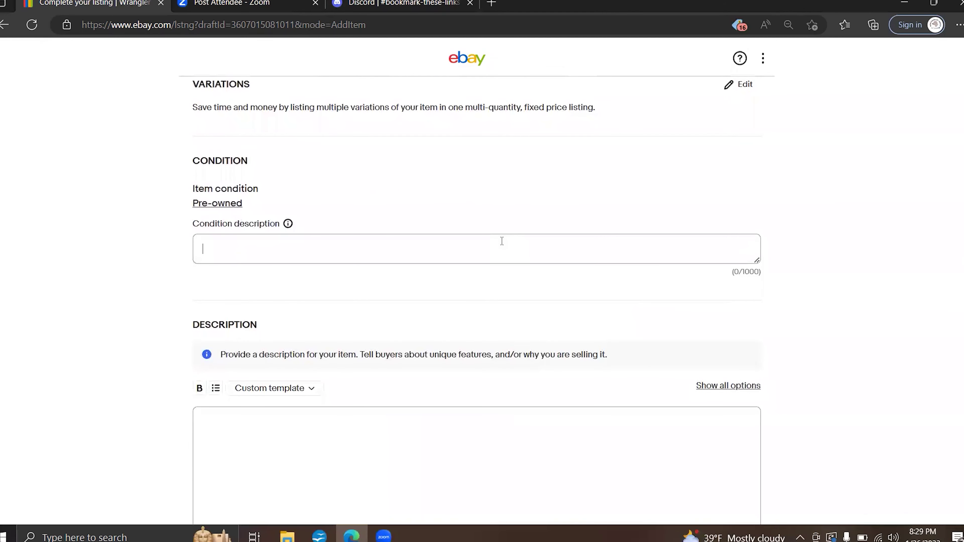
text(Very Good Condition)
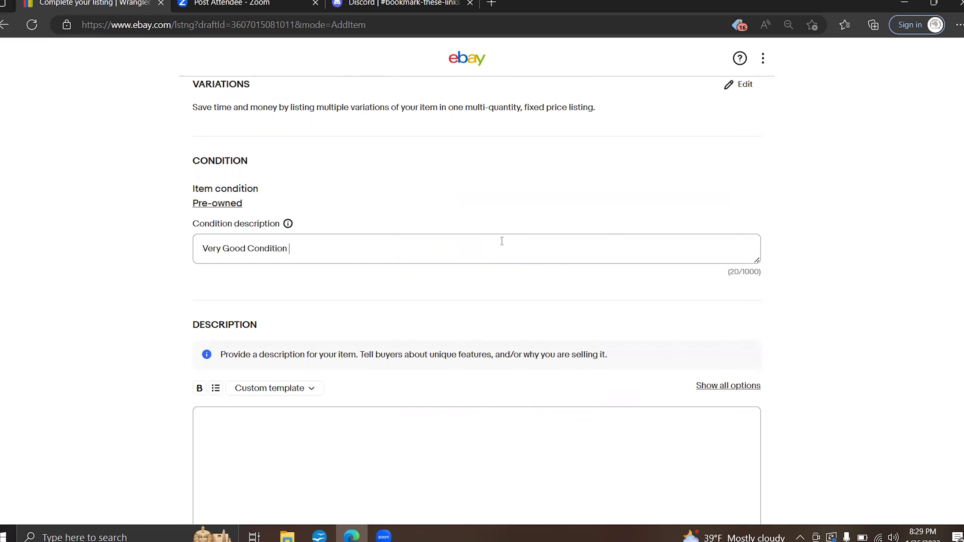
key(BackSpace)
text(. Please See Photos TO E)
key(BackSpace)
key(BackSpace)
key(BackSpace)
text(o )
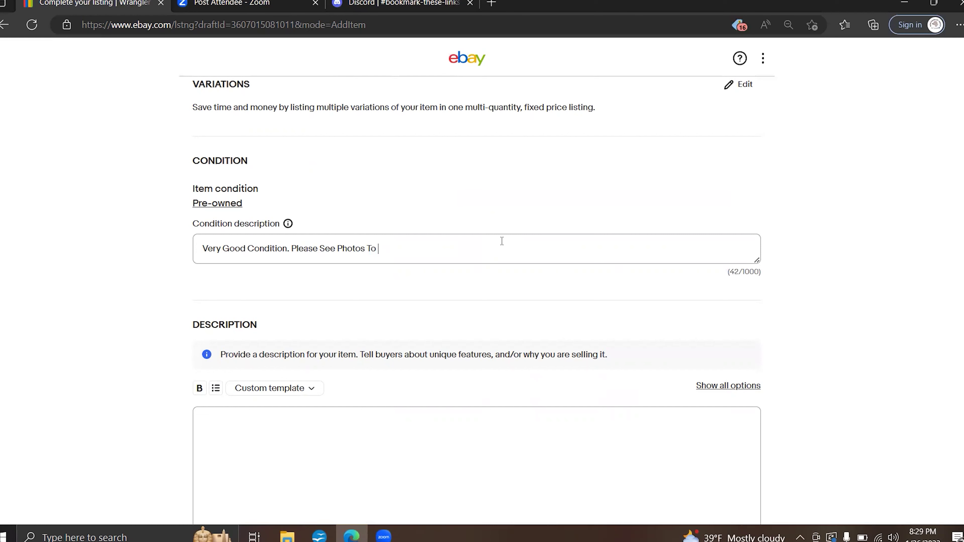
text(Ensure Fit.)
- Apply a saved custom template to the item description and delete the end of its text after "please ASK."
click(300, 391)
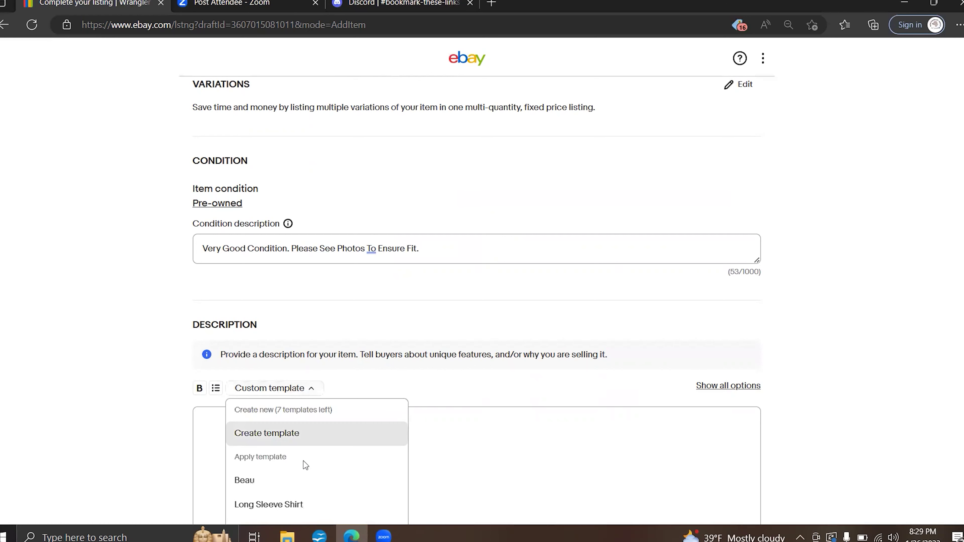
mouse_move(336, 484)
click(424, 477)
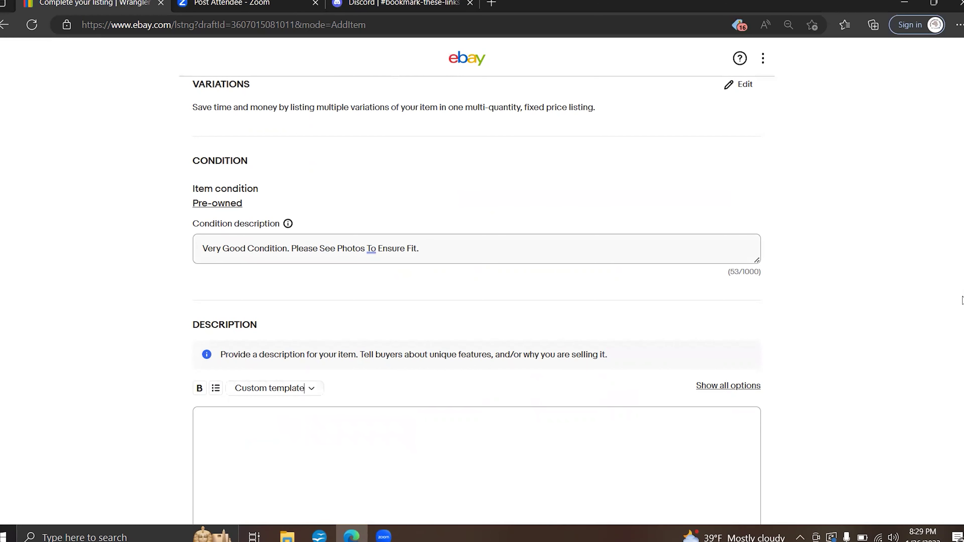
key(BackSpace)
key(BackSpace)
key(BackSpace)
key(BackSpace)
key(BackSpace)
key(BackSpace)
key(BackSpace)
key(BackSpace)
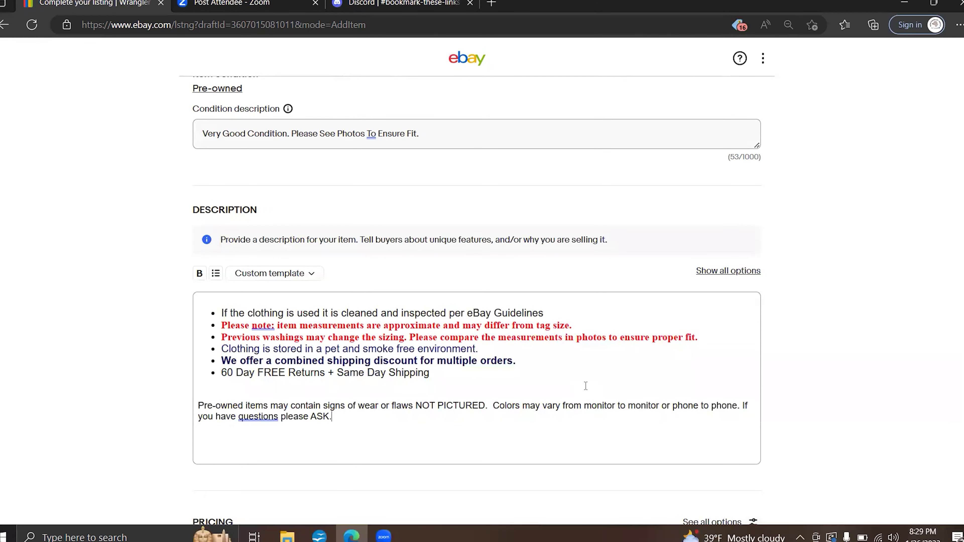
- Set the Buy It Now price to $24.95
scroll(962, 292, down, 8)
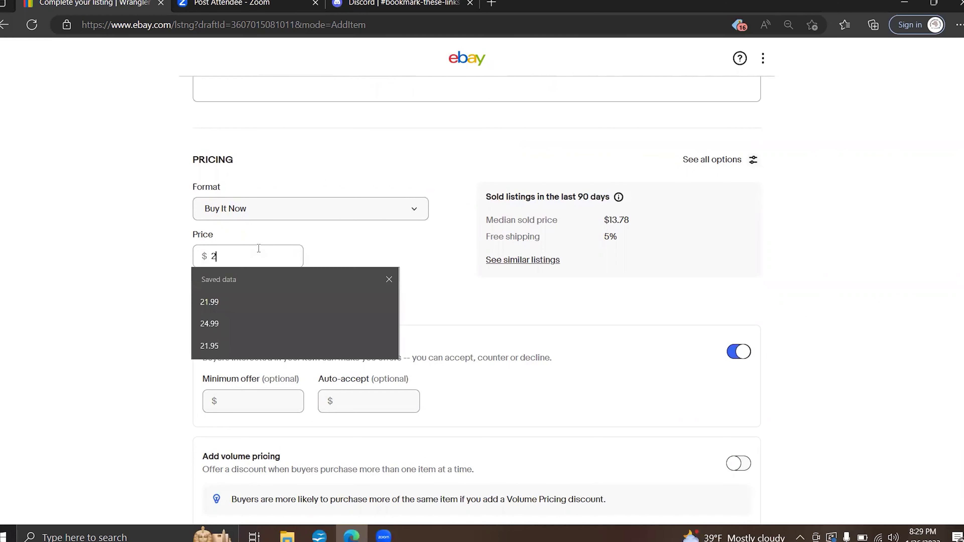
text(4)
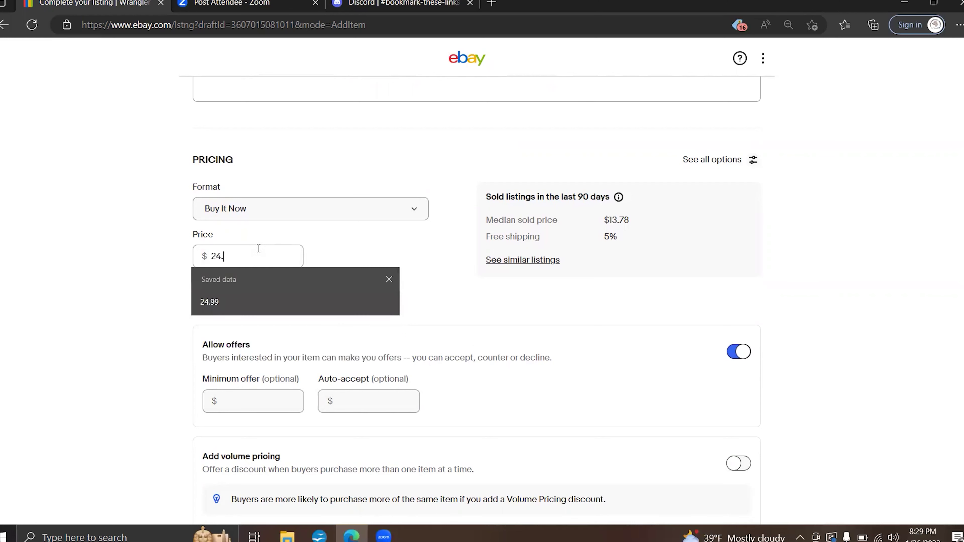
text(.95)
key(BackSpace)
text(5)
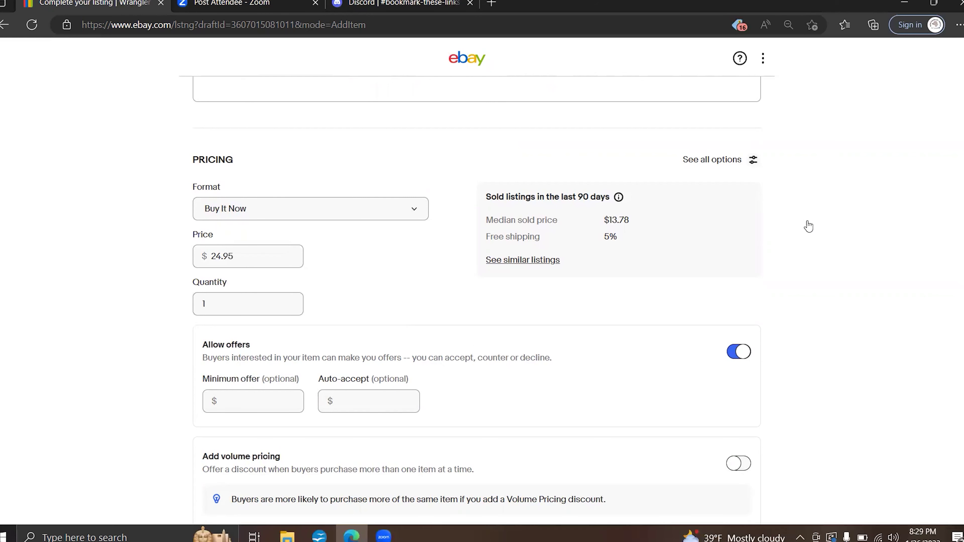
- Review the listing's pricing section, including the offer, volume pricing and scheduling settings
scroll(808, 227, down, 3)
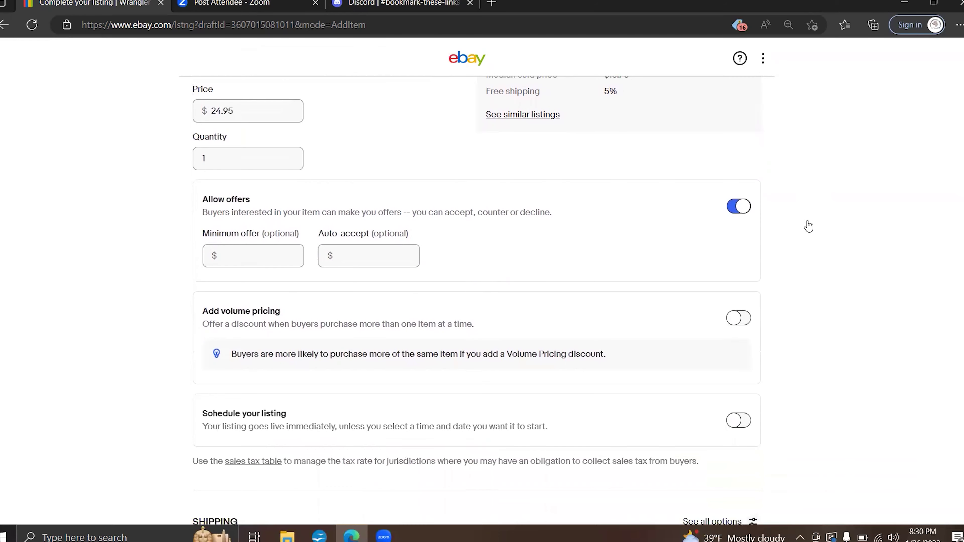
scroll(809, 226, up, 2)
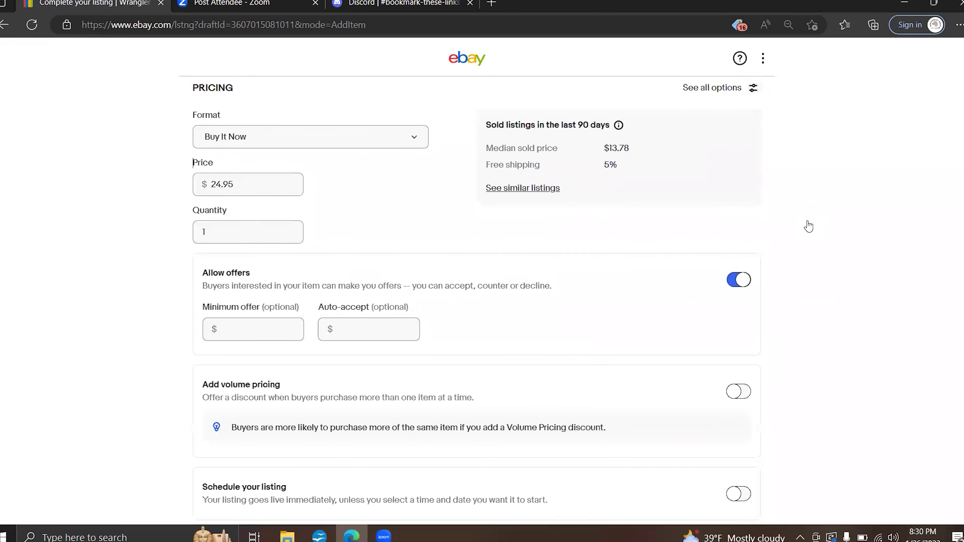
scroll(808, 227, up, 3)
scroll(808, 226, down, 4)
scroll(809, 226, up, 1)
scroll(809, 227, down, 4)
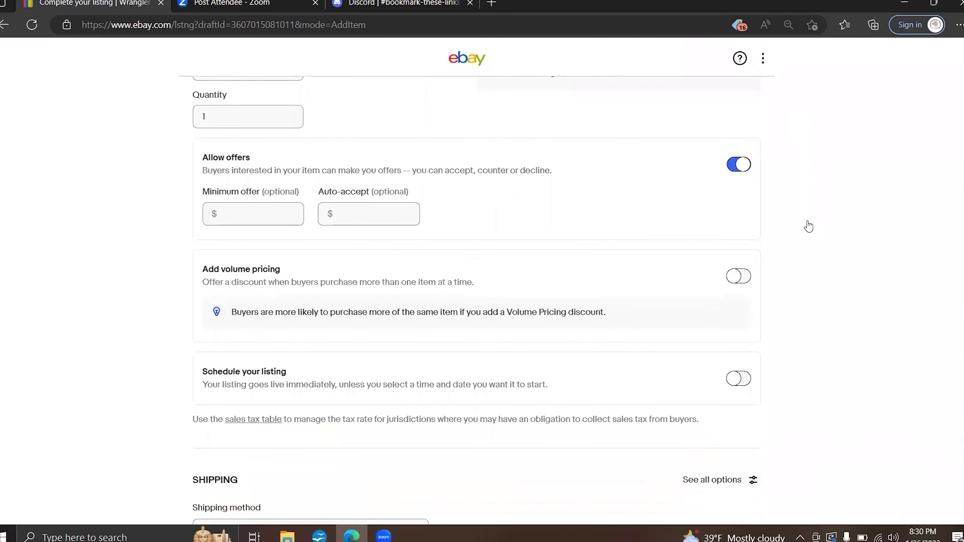
scroll(808, 227, down, 1)
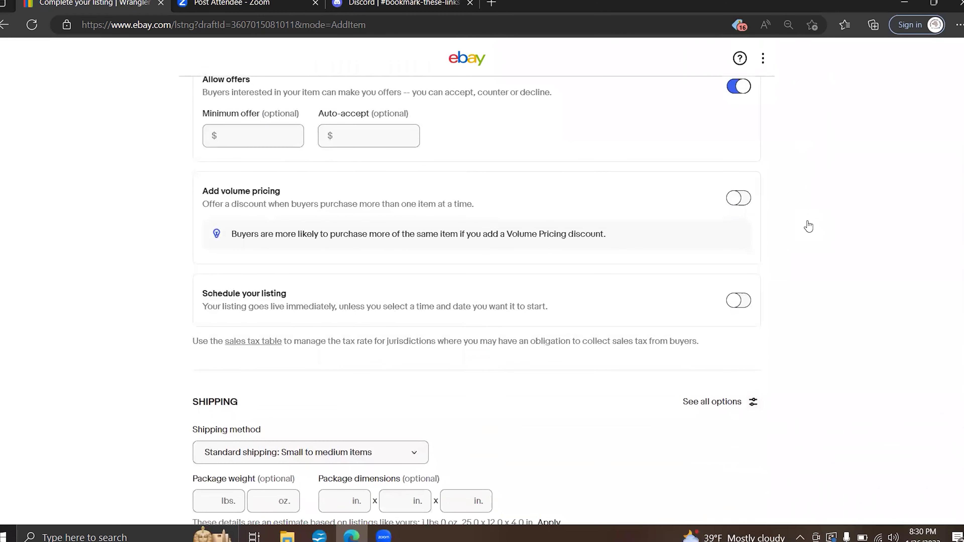
scroll(808, 226, down, 2)
- Replace USPS Priority Mail with USPS First Class as the domestic shipping service
scroll(962, 375, down, 9)
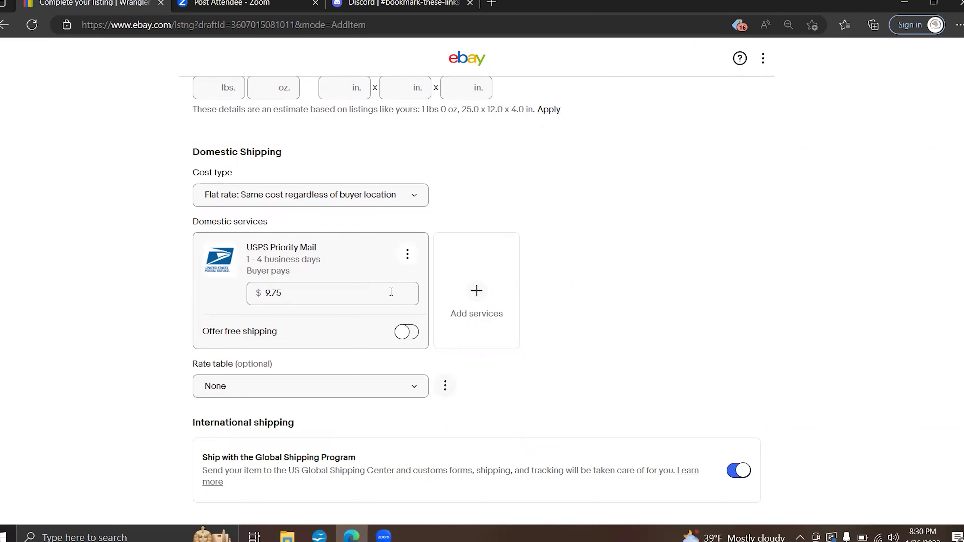
click(475, 291)
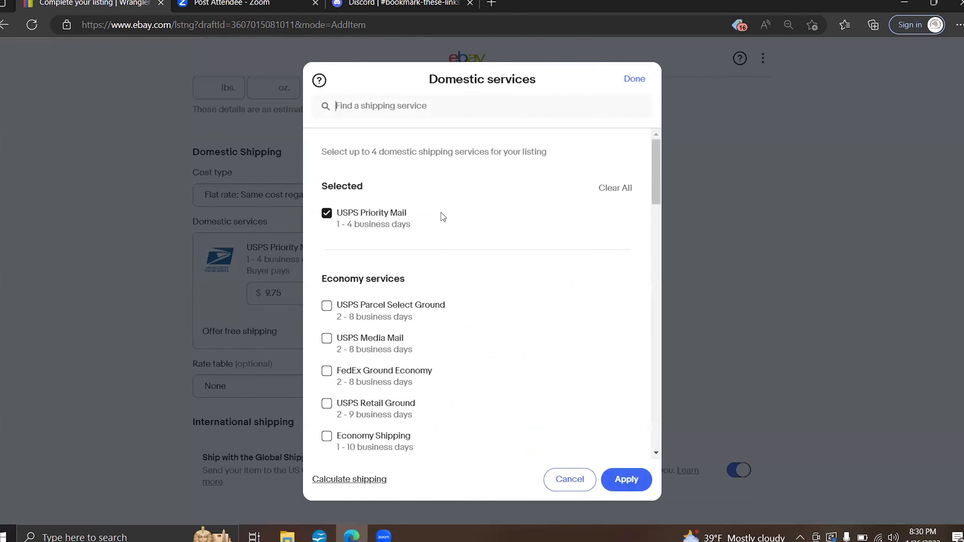
click(618, 192)
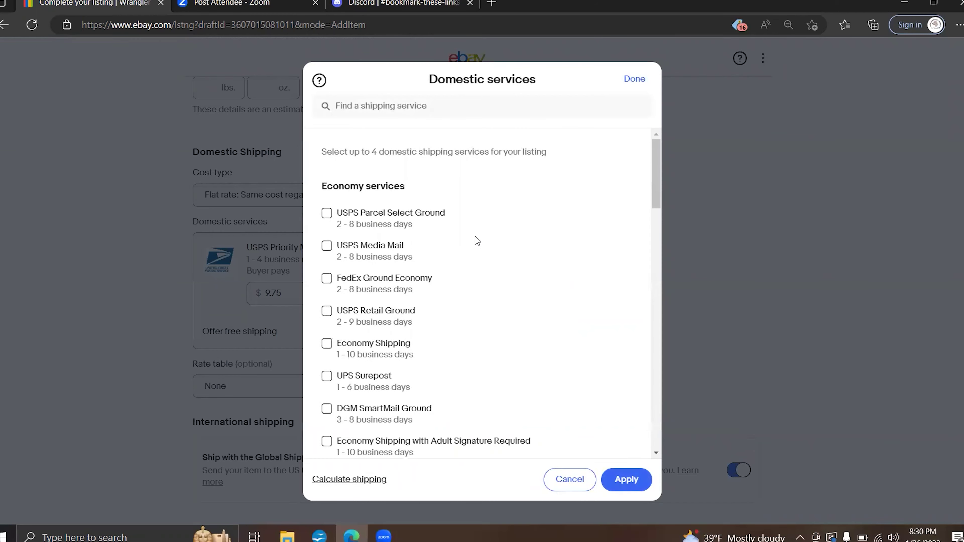
drag(656, 181, 664, 227)
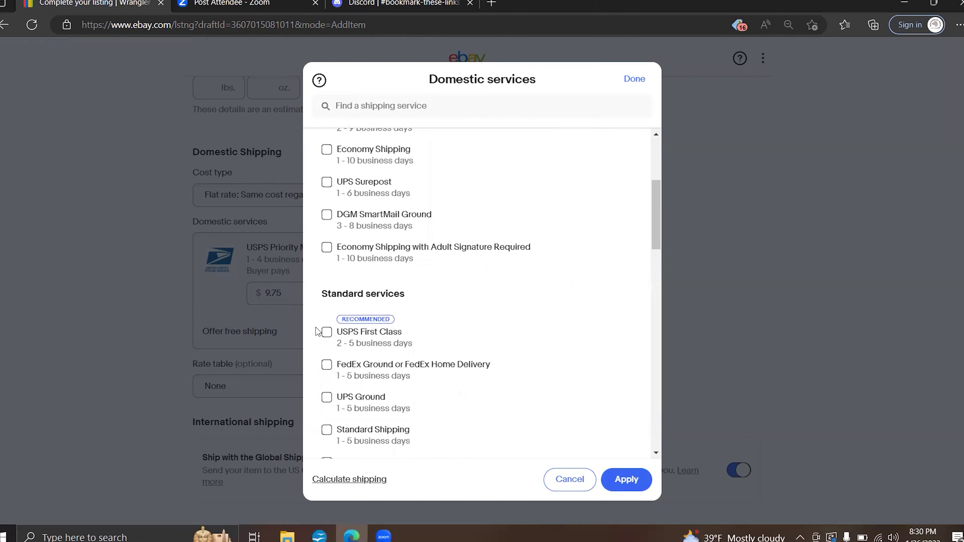
click(326, 333)
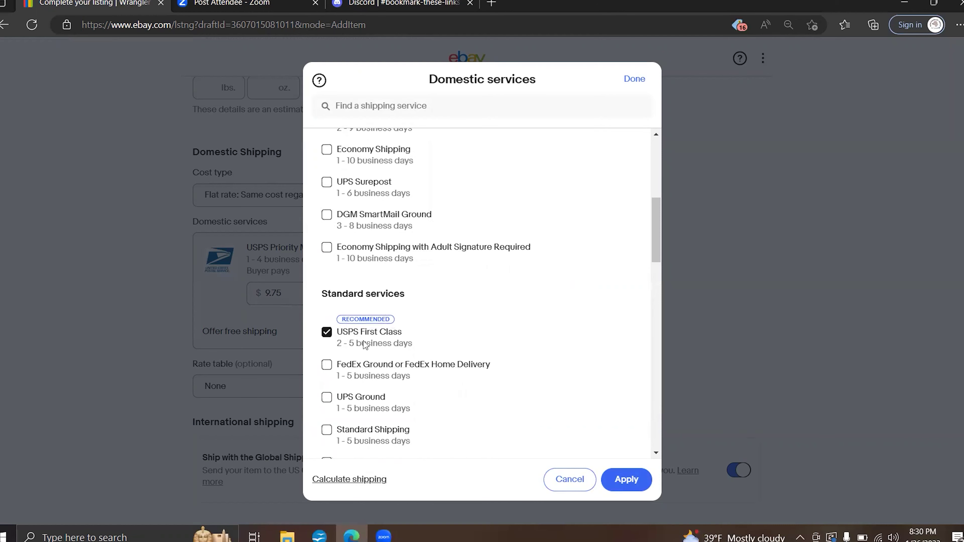
click(620, 478)
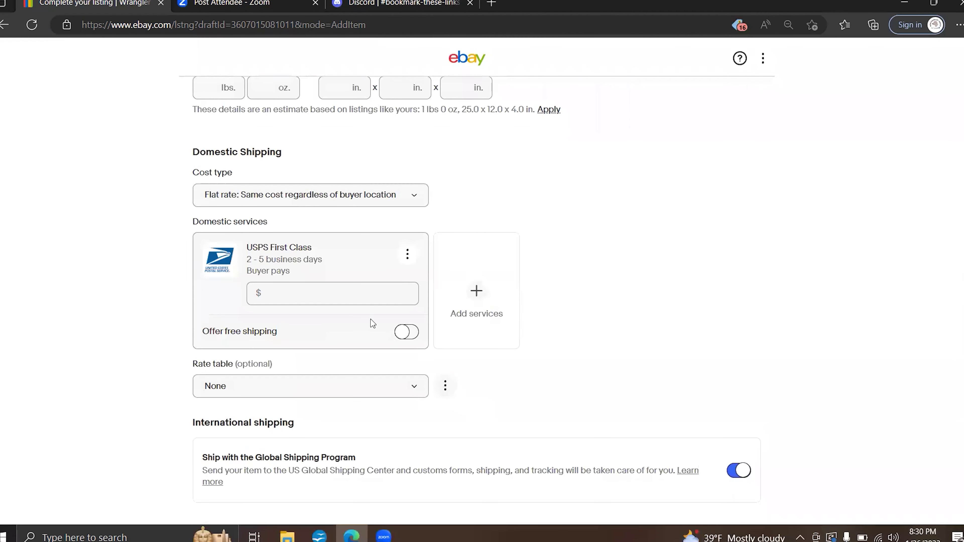
- Set the buyer-paid USPS First Class domestic shipping cost to $5.95
click(337, 293)
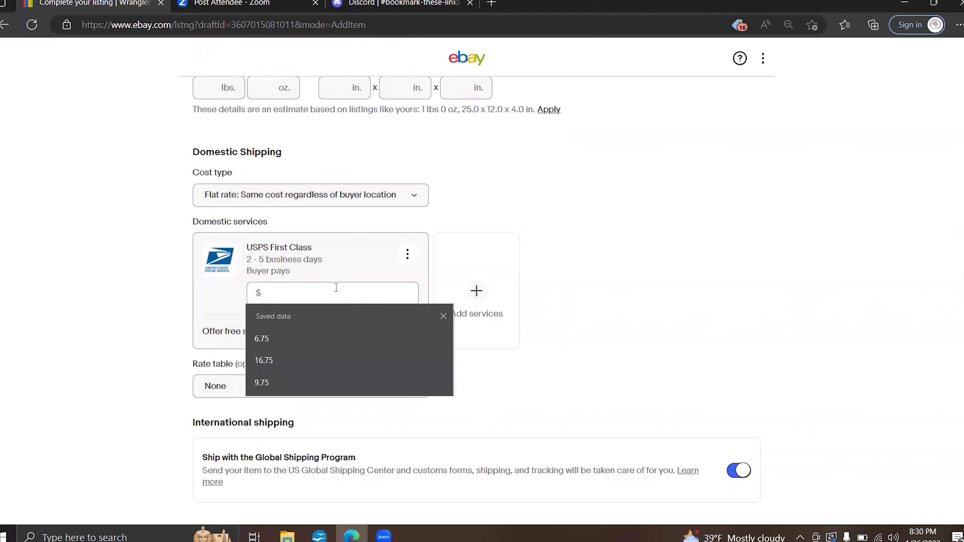
text(5.95)
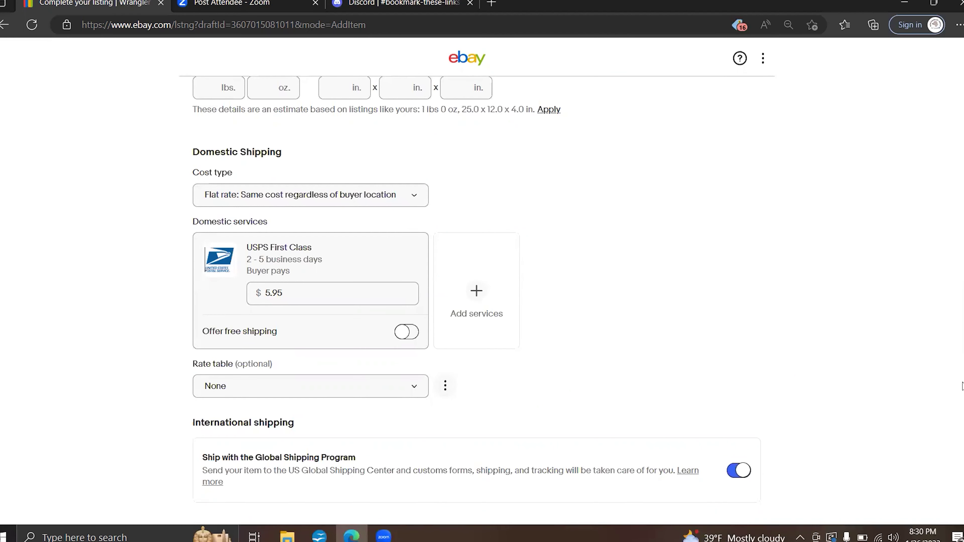
- Promote the listing at a 10.0% ad rate and assign it to the campaign Listing Campaign - US - 49
scroll(962, 389, down, 1)
scroll(963, 389, down, 2)
scroll(963, 392, down, 3)
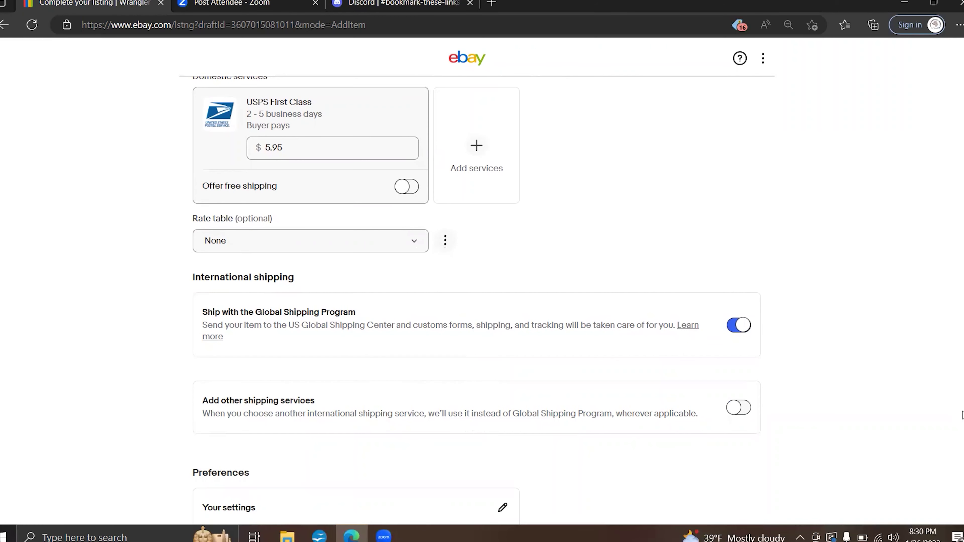
scroll(962, 415, down, 3)
scroll(962, 425, down, 2)
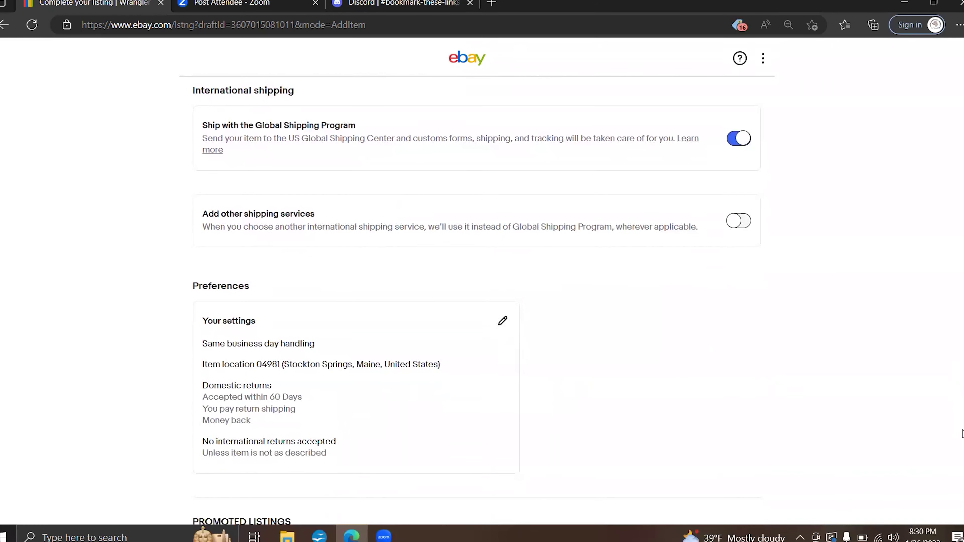
scroll(962, 435, down, 2)
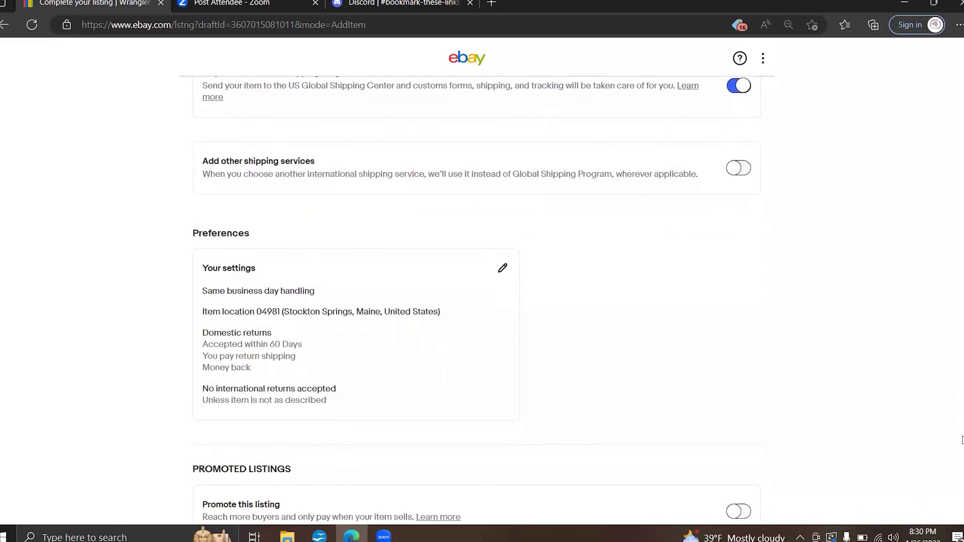
scroll(962, 443, down, 2)
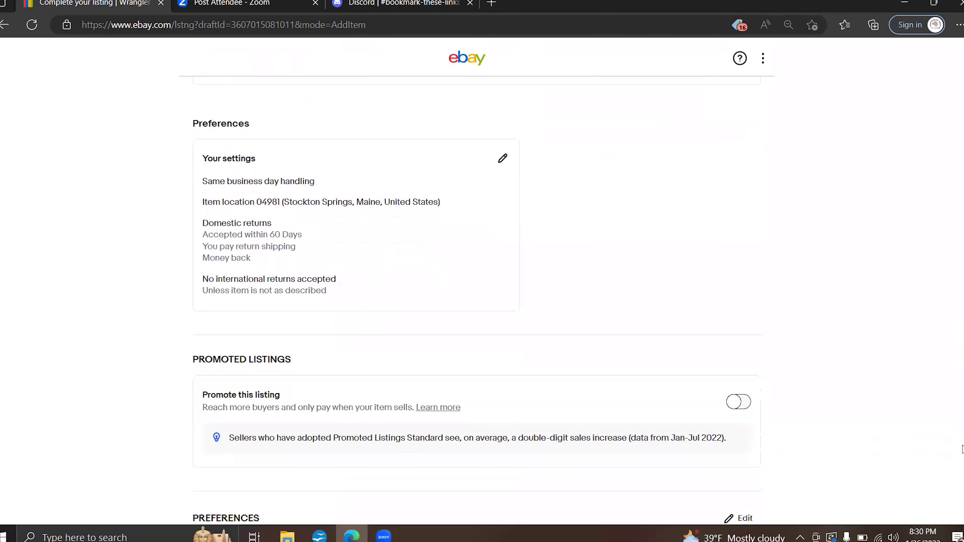
scroll(962, 448, down, 5)
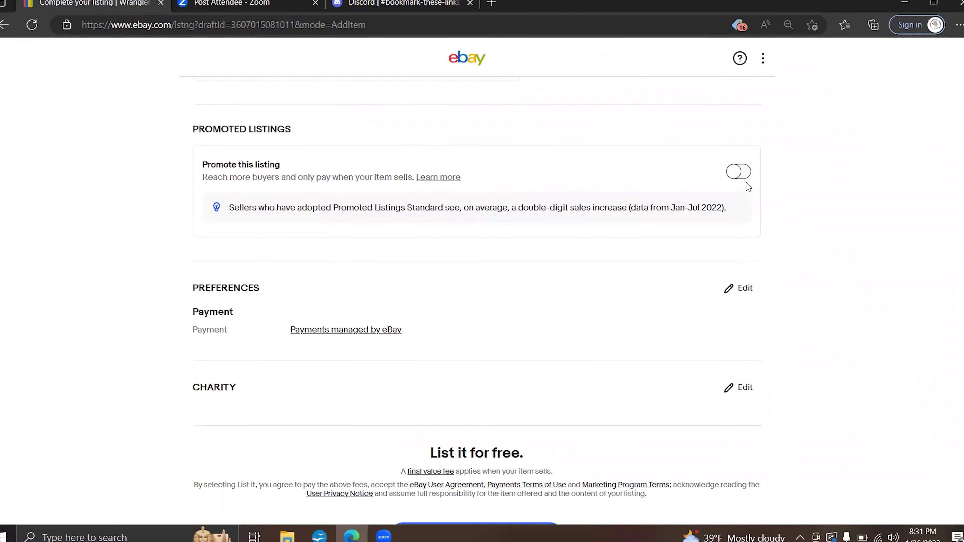
click(746, 175)
click(275, 259)
drag(271, 259, 284, 262)
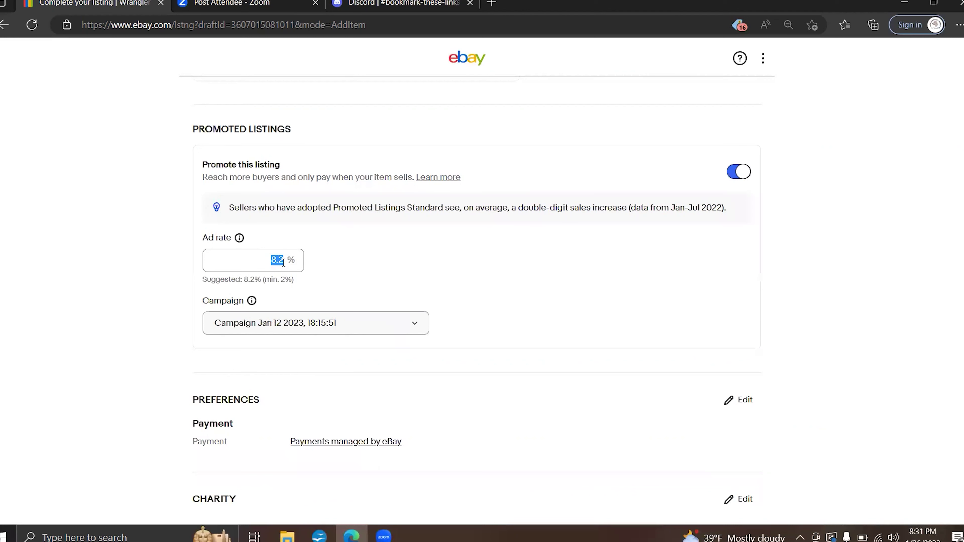
text(10.0)
click(425, 318)
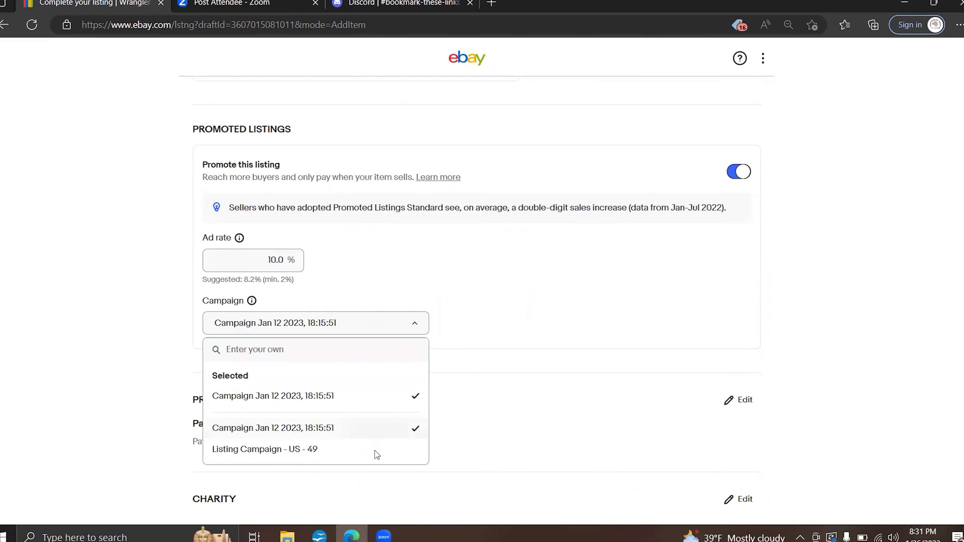
click(377, 450)
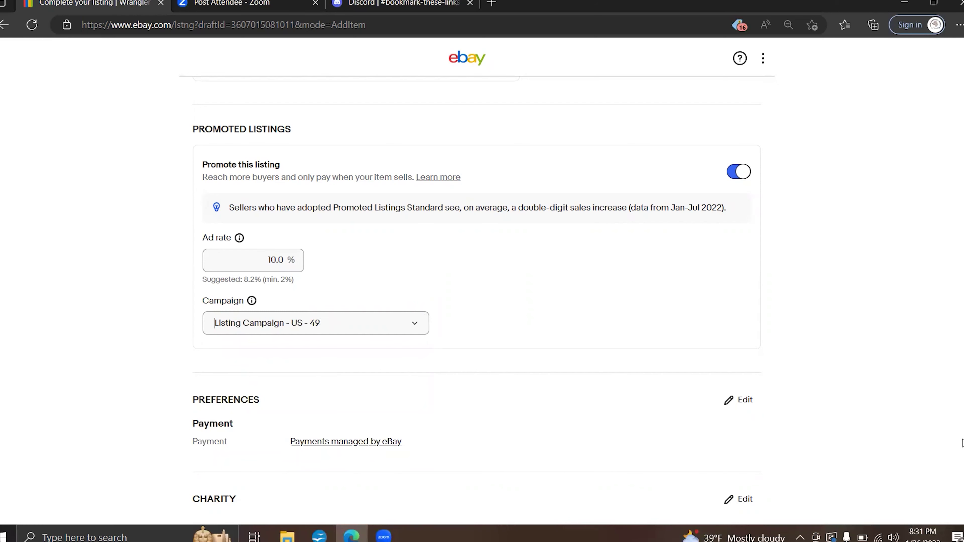
- Check the remaining payment and charity sections and submit the listing for publication
scroll(962, 442, down, 4)
scroll(962, 458, down, 2)
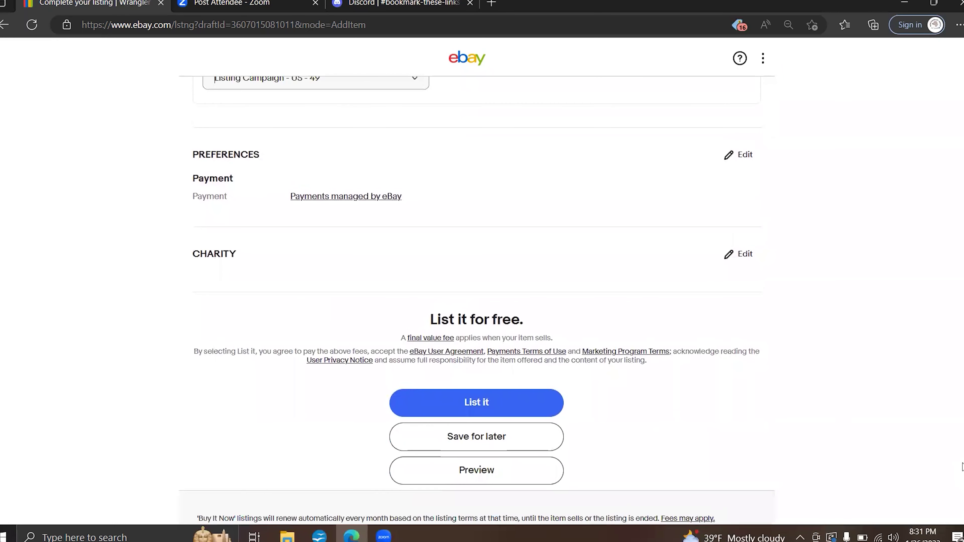
scroll(962, 465, up, 1)
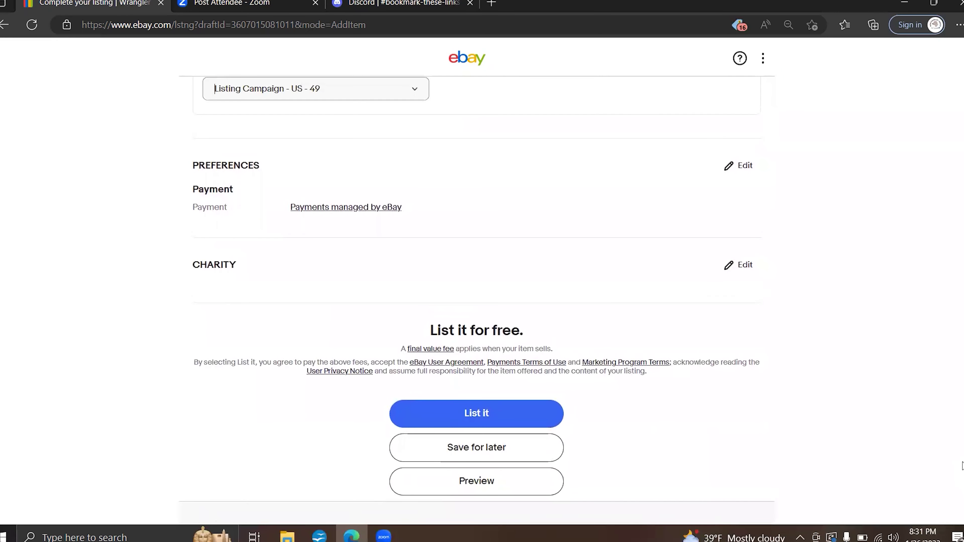
scroll(962, 465, down, 1)
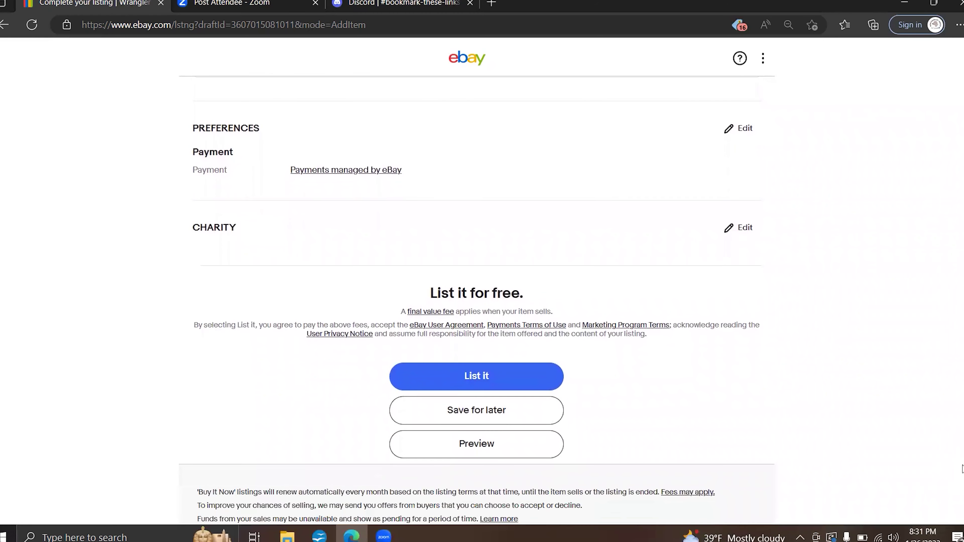
scroll(962, 458, up, 5)
scroll(962, 456, down, 5)
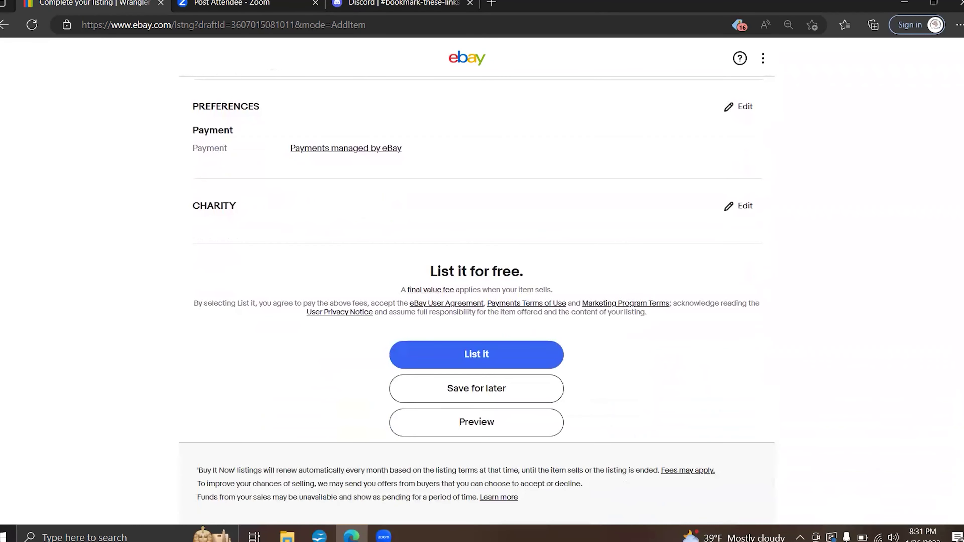
click(496, 367)
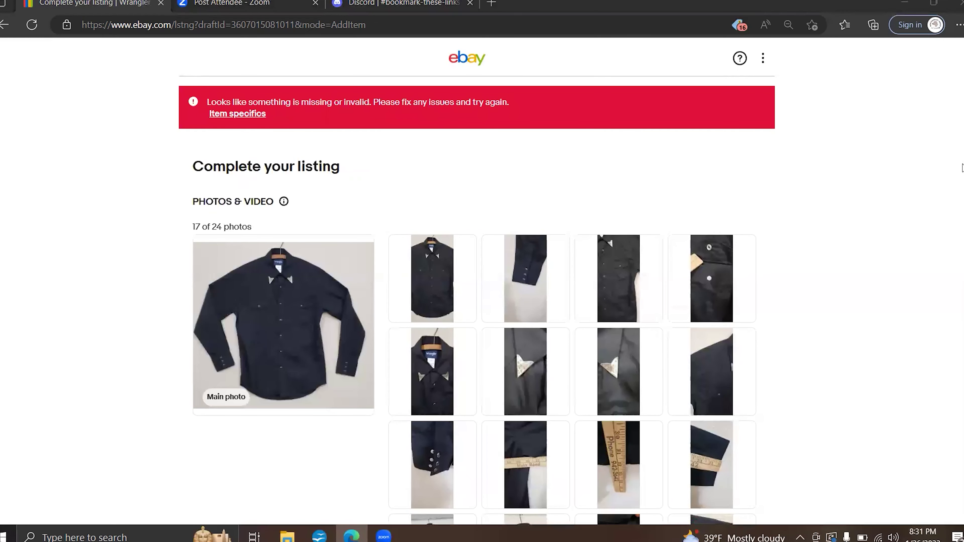
- Set the required Size item specific of the shirt to M
scroll(962, 167, down, 2)
scroll(962, 114, up, 2)
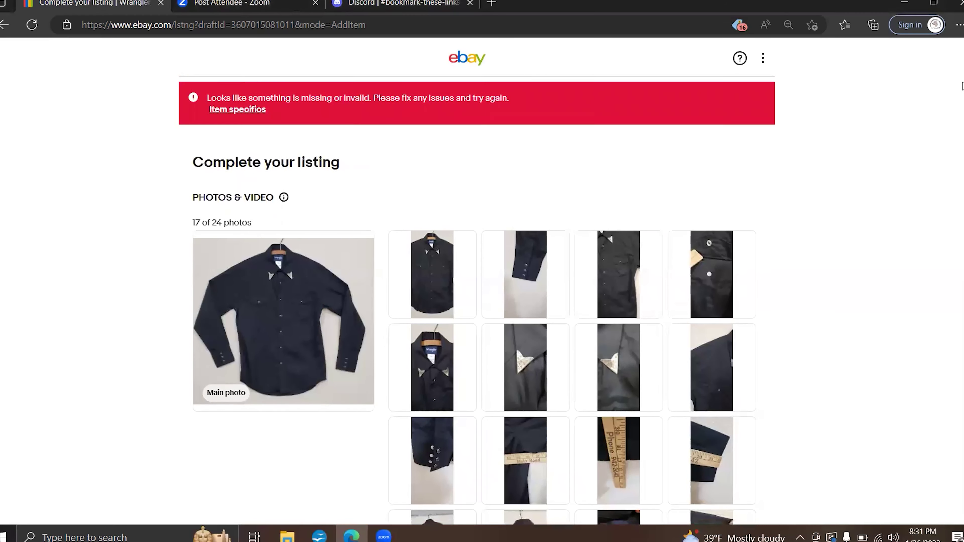
scroll(962, 86, down, 2)
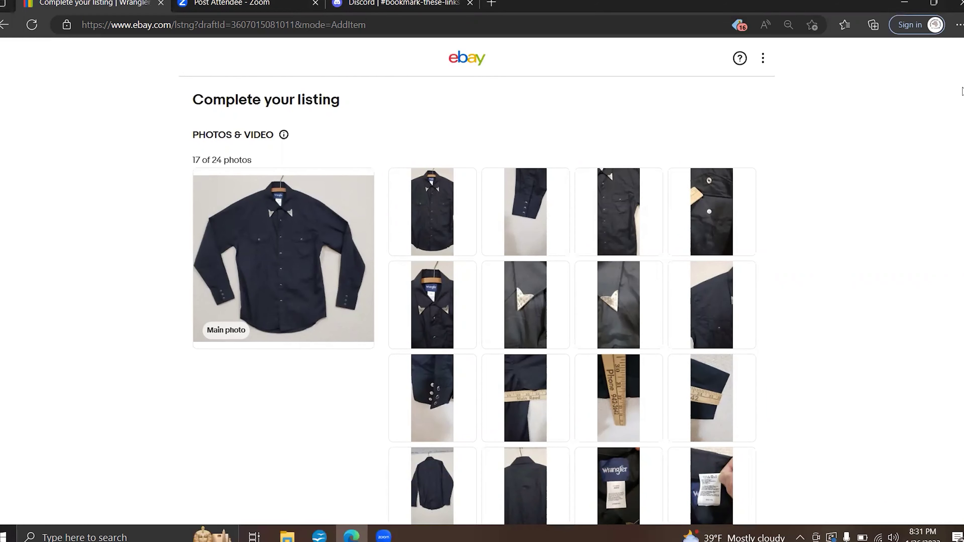
drag(962, 91, 962, 185)
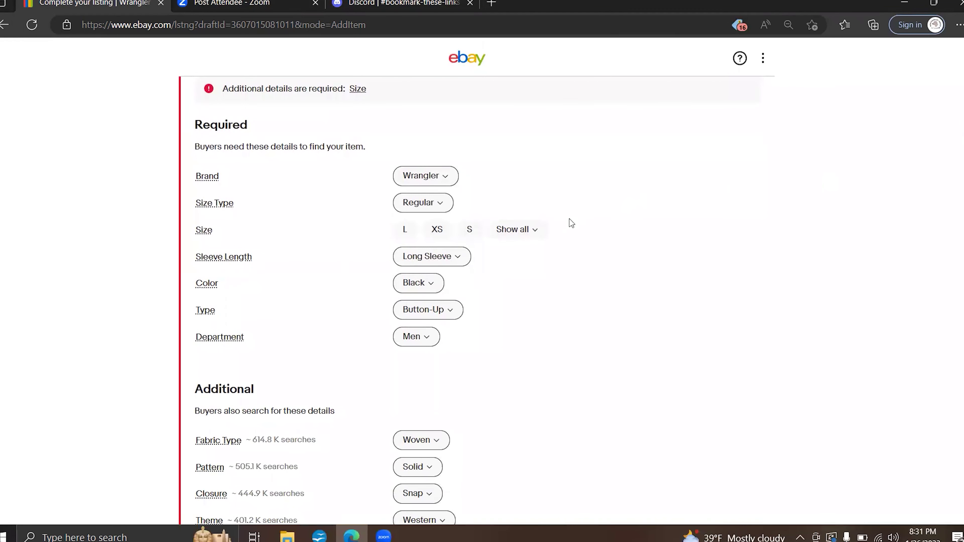
click(532, 238)
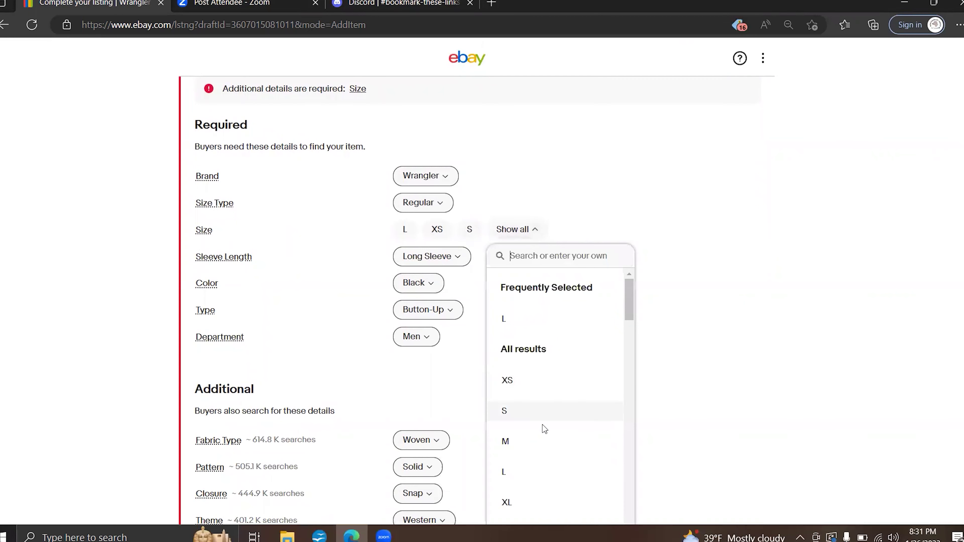
click(552, 442)
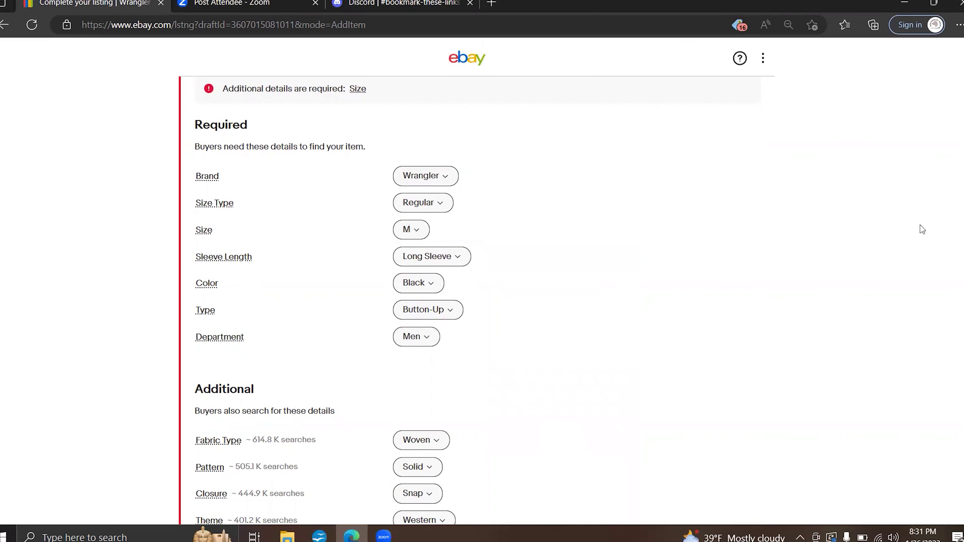
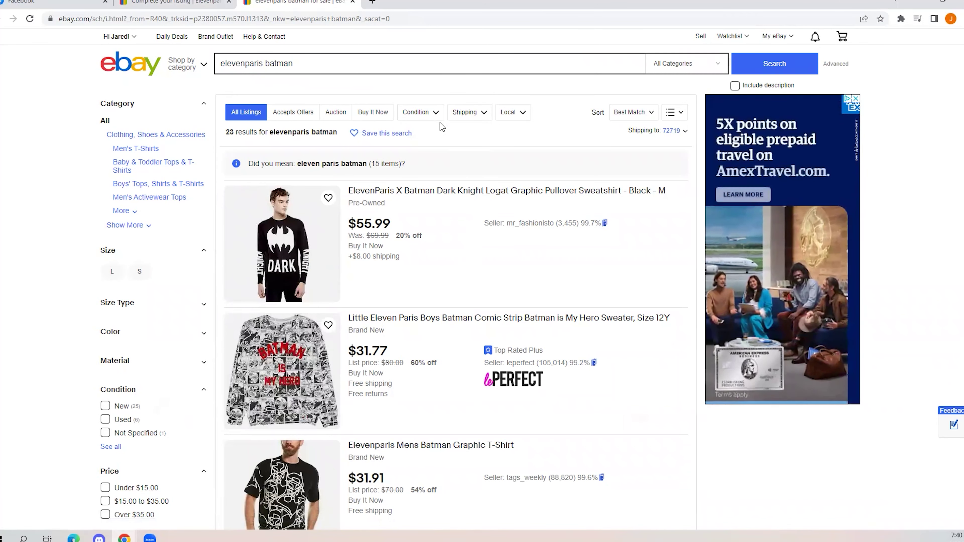
- Filter the "elevenparis batman" search results to sold listings
scroll(139, 285, down, 7)
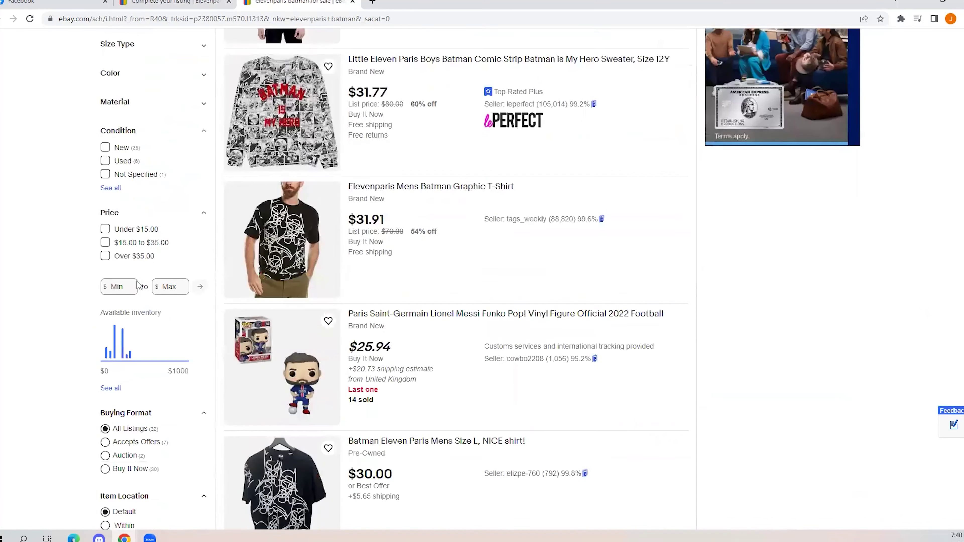
scroll(139, 285, down, 6)
click(114, 342)
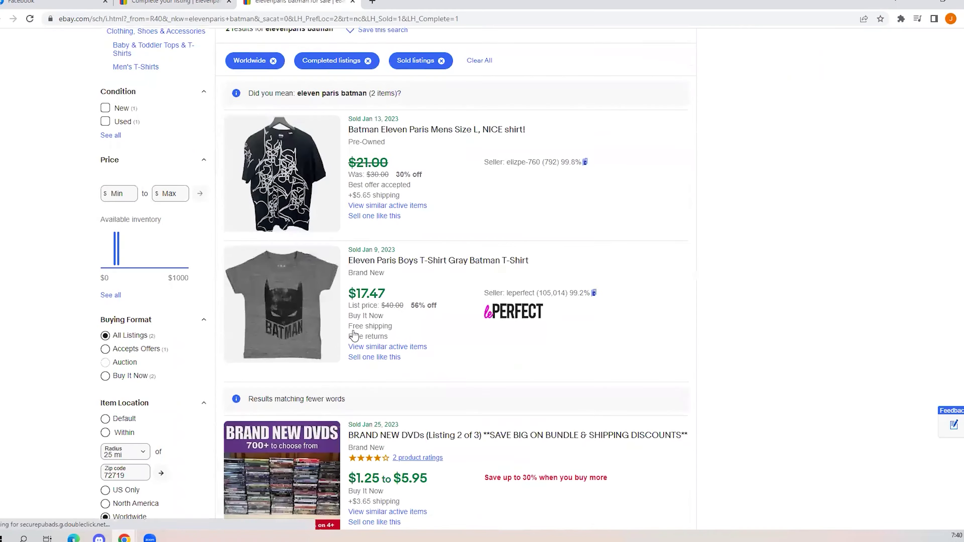
- Review the sold results for comparable Elevenparis Batman items, and close the search page to return to the listing draft
scroll(258, 262, down, 4)
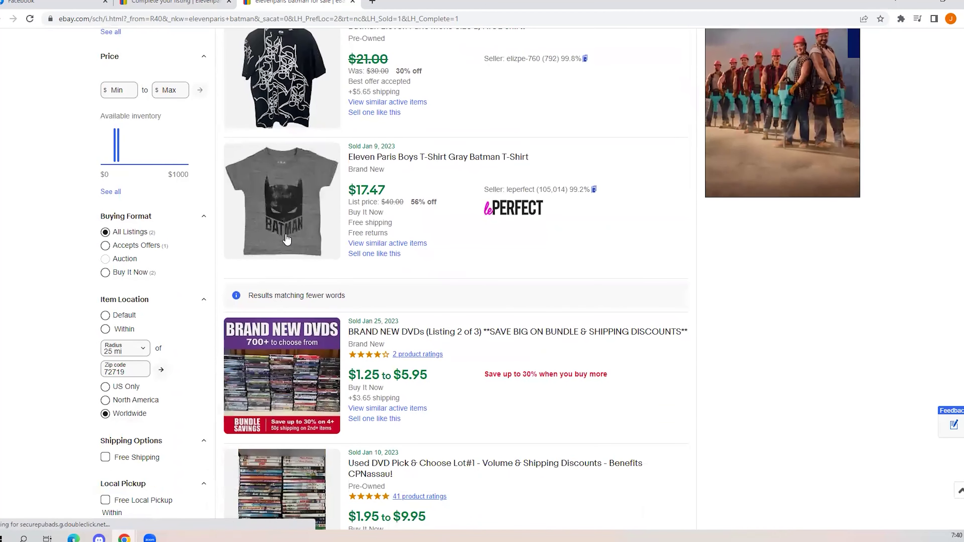
scroll(295, 242, down, 10)
scroll(296, 242, up, 3)
scroll(296, 243, down, 15)
scroll(297, 242, down, 8)
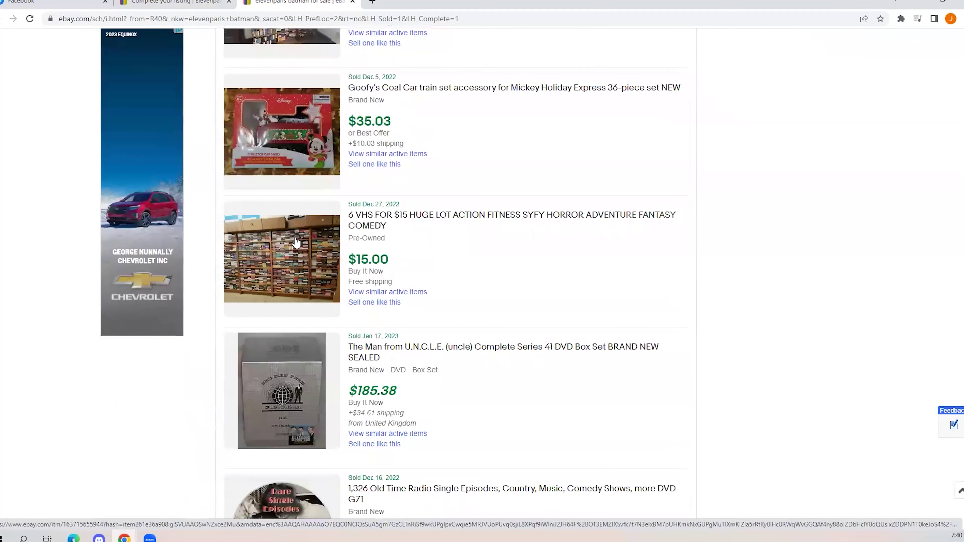
scroll(296, 243, up, 18)
scroll(297, 242, up, 12)
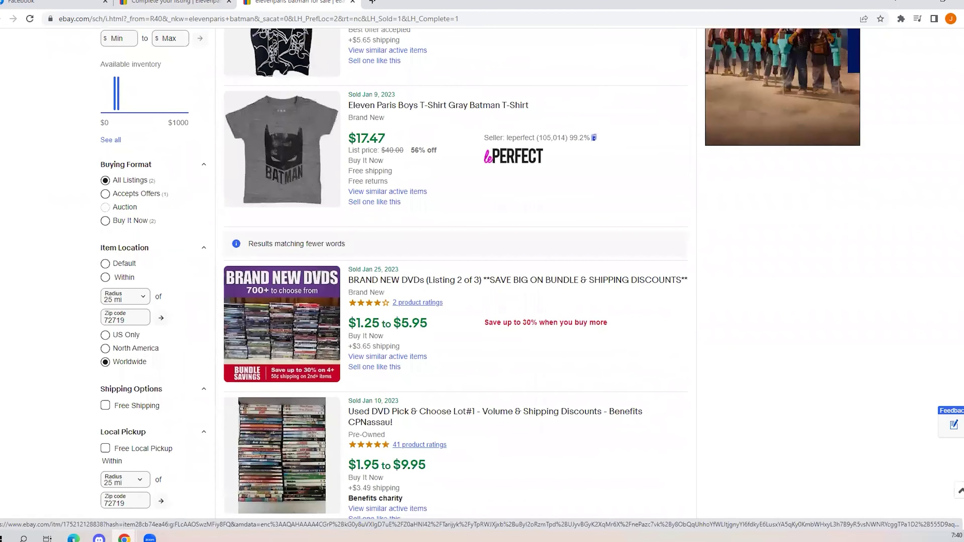
click(353, 3)
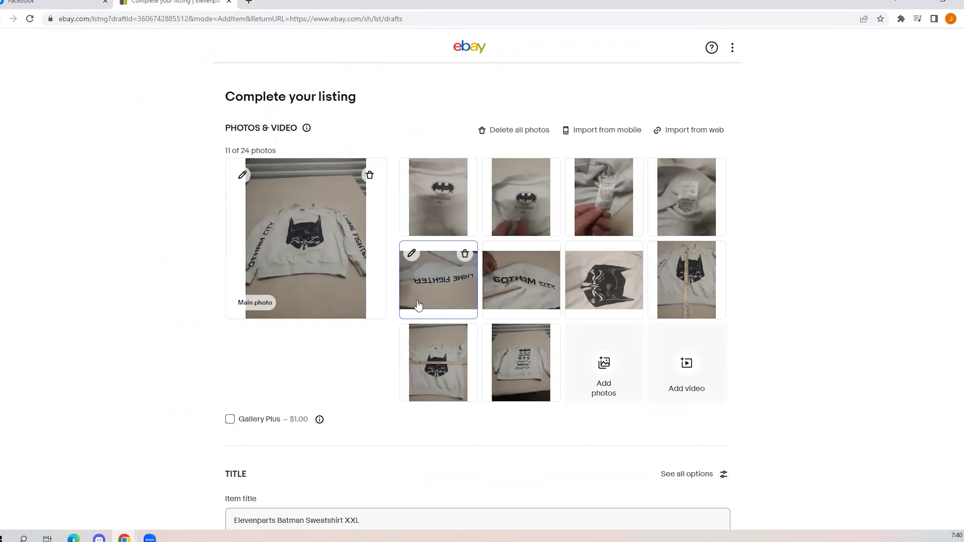
- Correct the brand in the item title to Elevenparis, insert "Mens" before XXL and add "2XL" at the end
scroll(428, 409, down, 4)
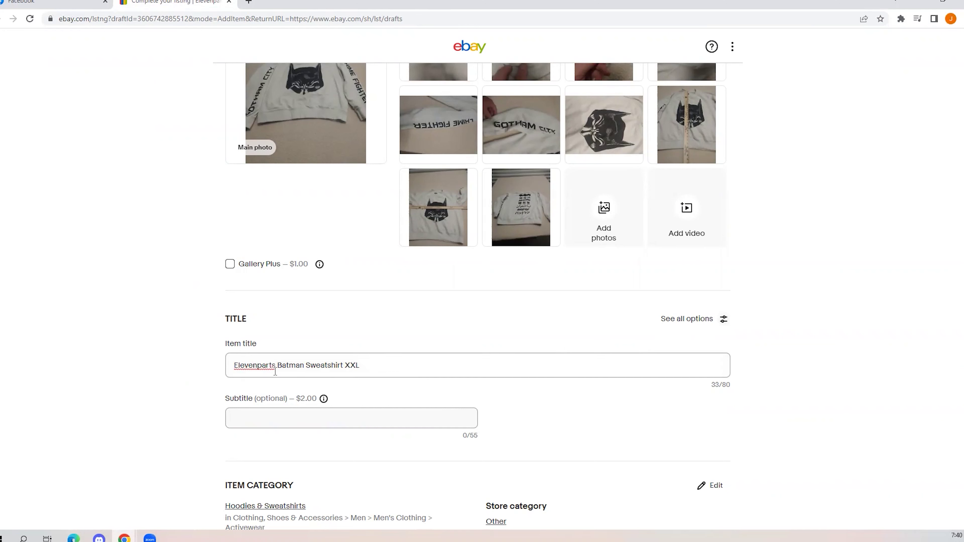
key(BackSpace)
text(i)
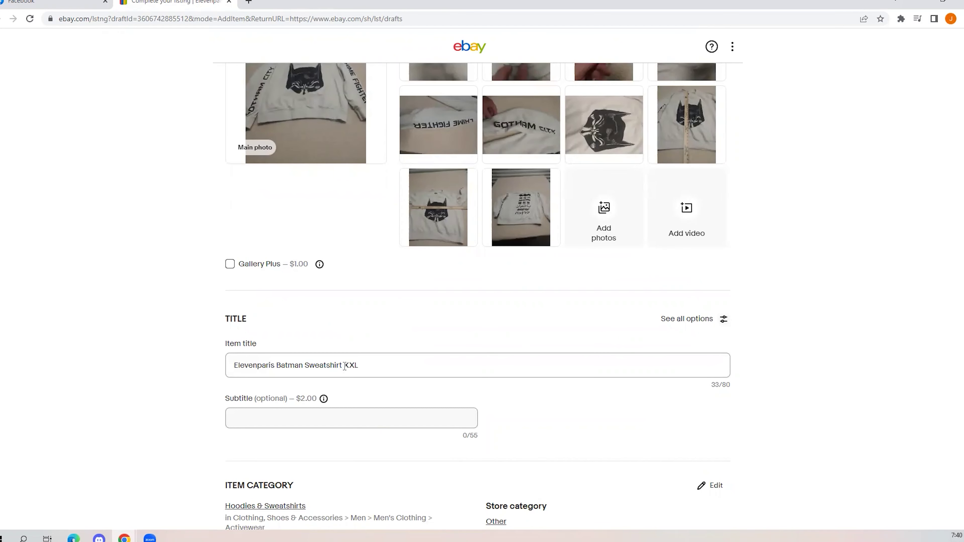
text(Mens)
click(412, 365)
text(2XL)
- Examine the enlarged photos of the sweatshirt's back print and brand tag for details to use in the listing
click(521, 228)
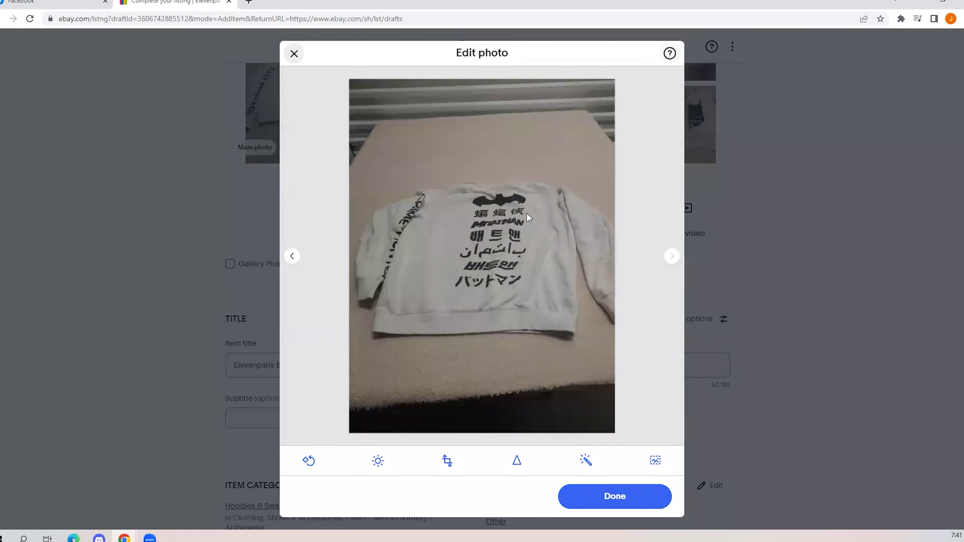
key(Escape)
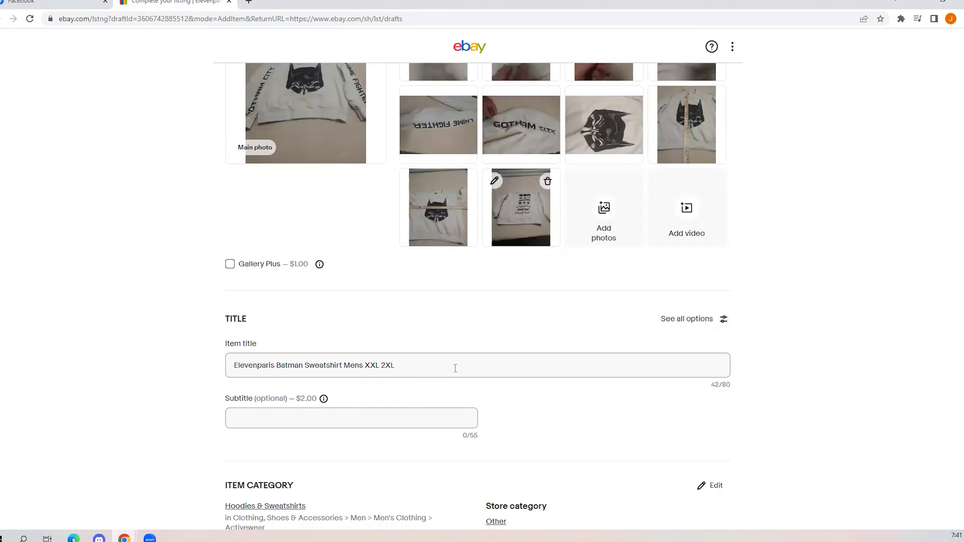
click(474, 368)
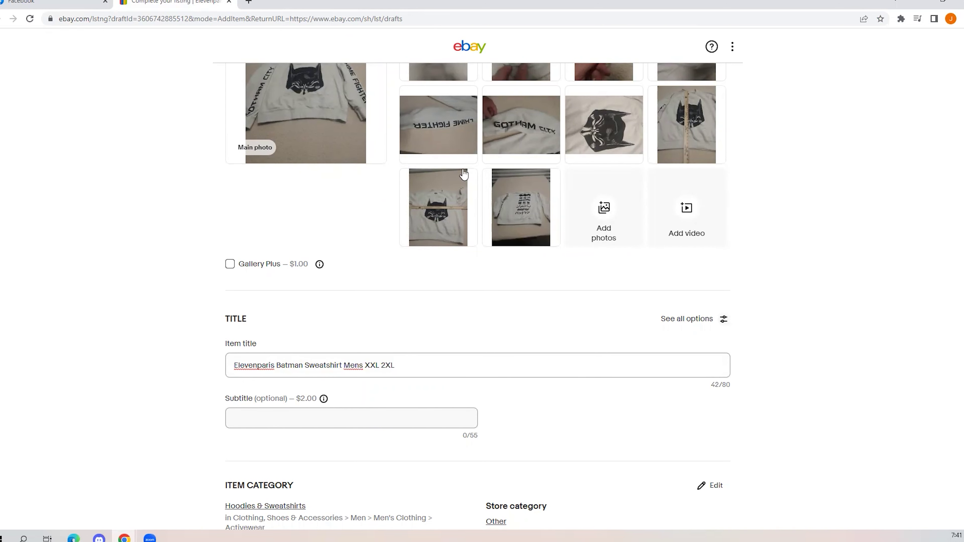
scroll(489, 149, up, 2)
scroll(488, 149, up, 2)
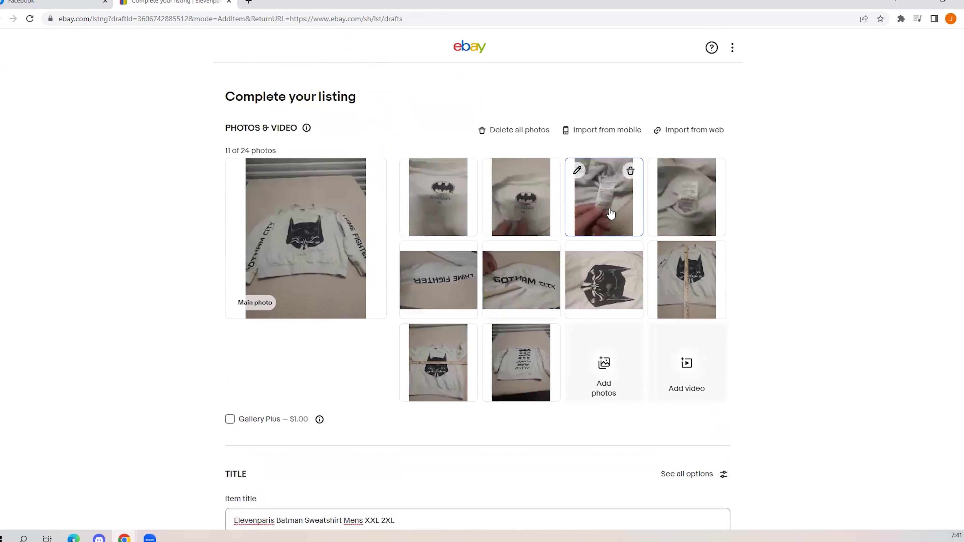
click(609, 194)
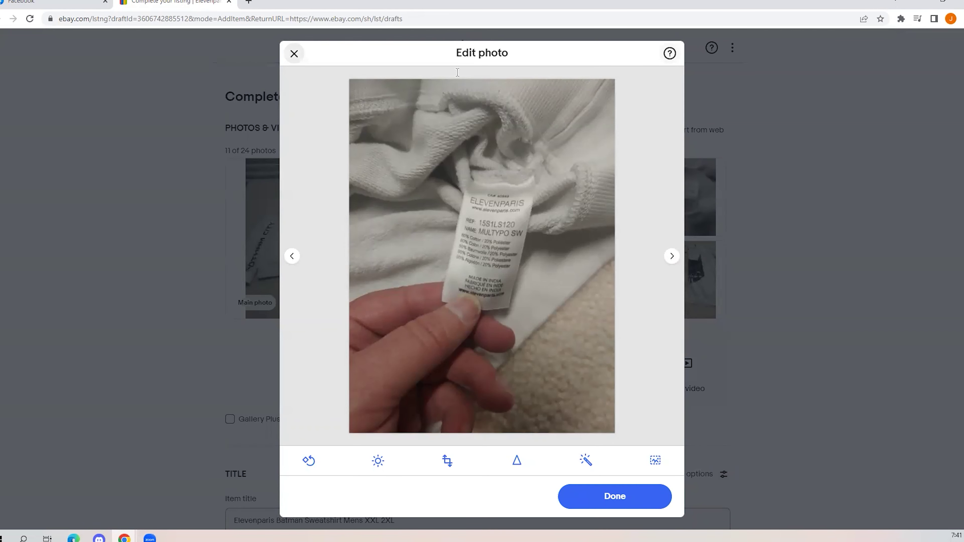
click(294, 53)
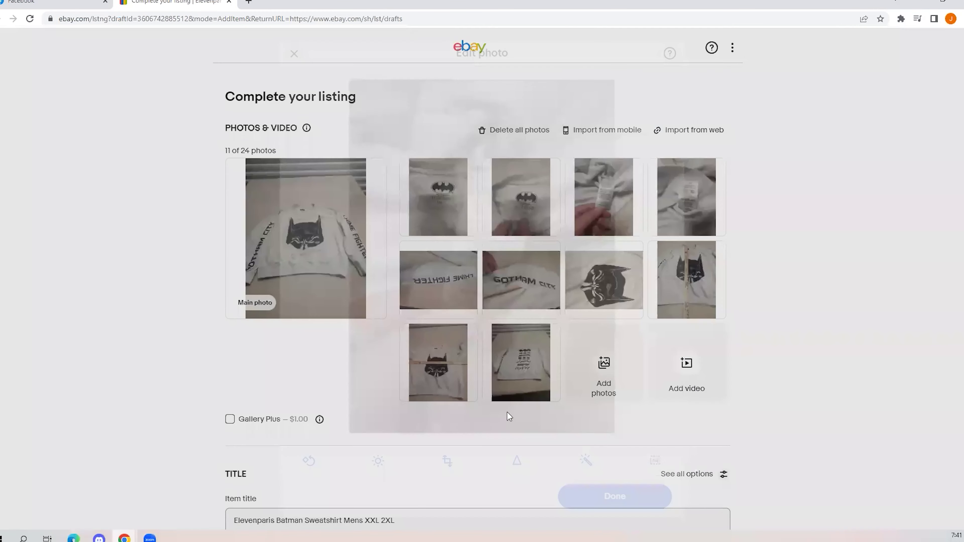
- Append "Cotton pullover crew neck graphic" and the start of a further word to the end of the item title
scroll(667, 362, down, 4)
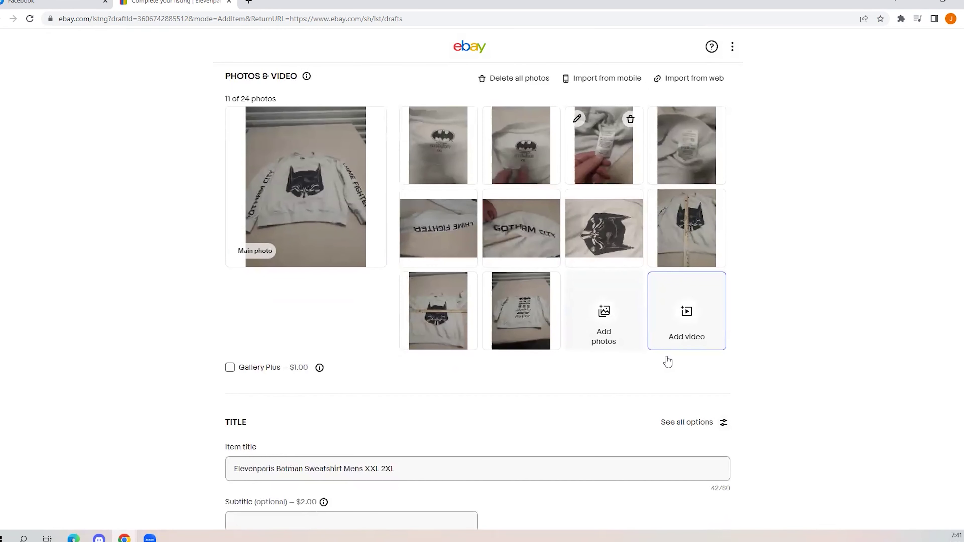
click(433, 360)
text(Cotton pullover)
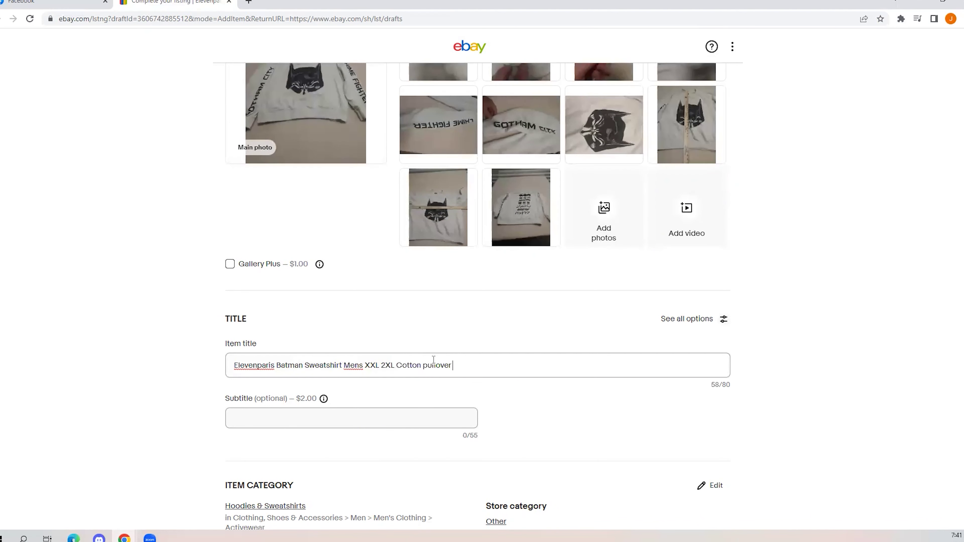
text( cre)
text(w neck graphic pri)
- Remove the word "Cotton" from the item title, keeping "pullover crew neck graphic" after 2XL
key(BackSpace)
key(BackSpace)
key(BackSpace)
key(BackSpace)
key(BackSpace)
key(BackSpace)
key(BackSpace)
key(BackSpace)
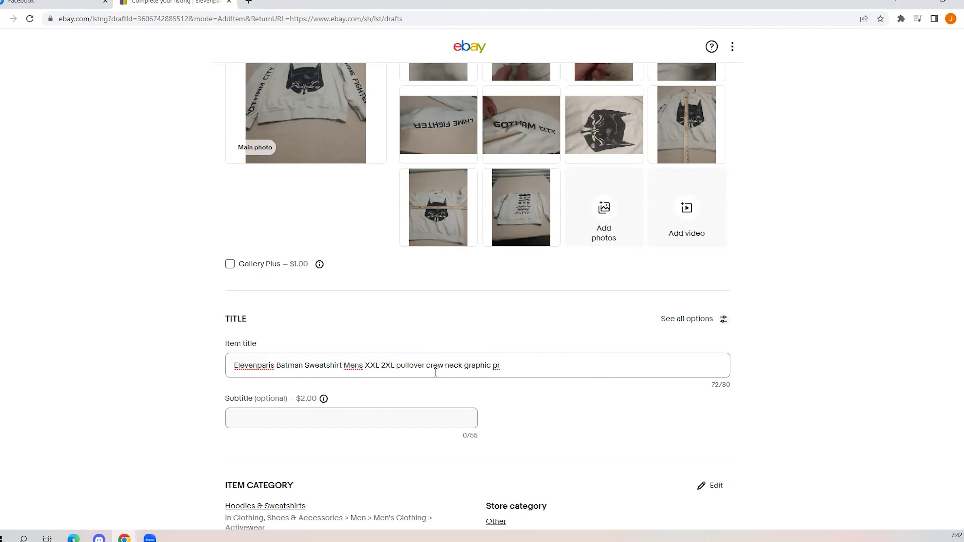
key(ctrl+Left)
key(ctrl+Left)
key(ctrl+Left)
key(ctrl+Left)
key(ctrl+Left)
click(602, 422)
- Expand the additional item specifics and change the required color to White
scroll(598, 418, down, 7)
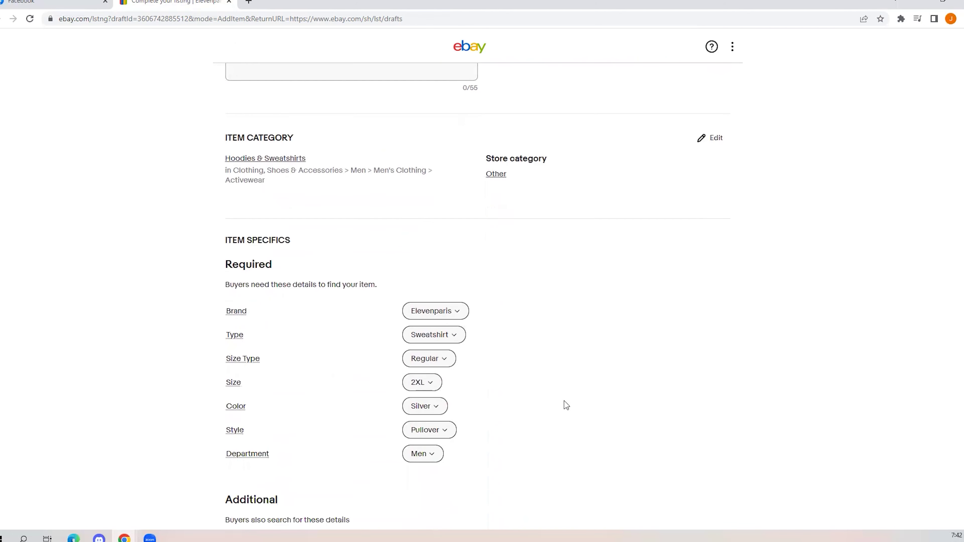
scroll(565, 404, down, 4)
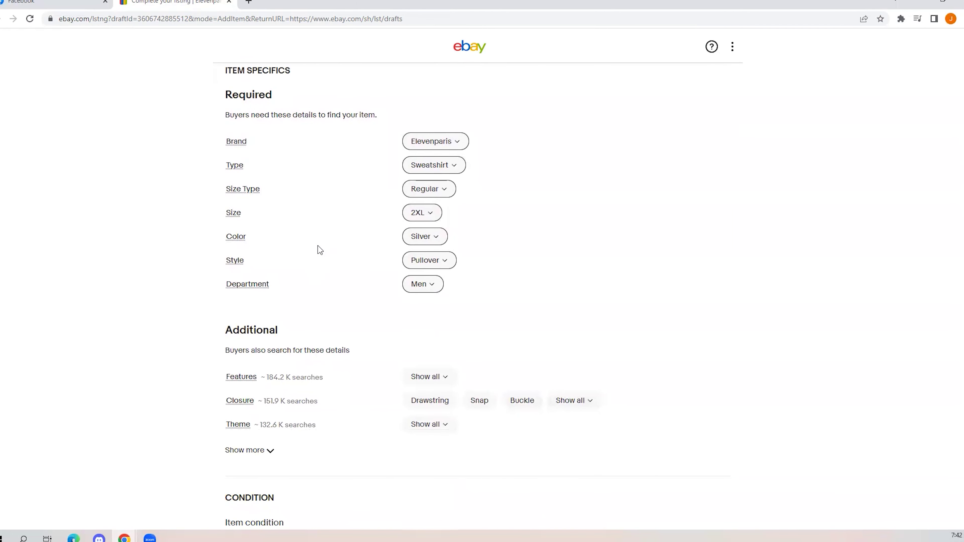
click(259, 457)
scroll(651, 386, down, 3)
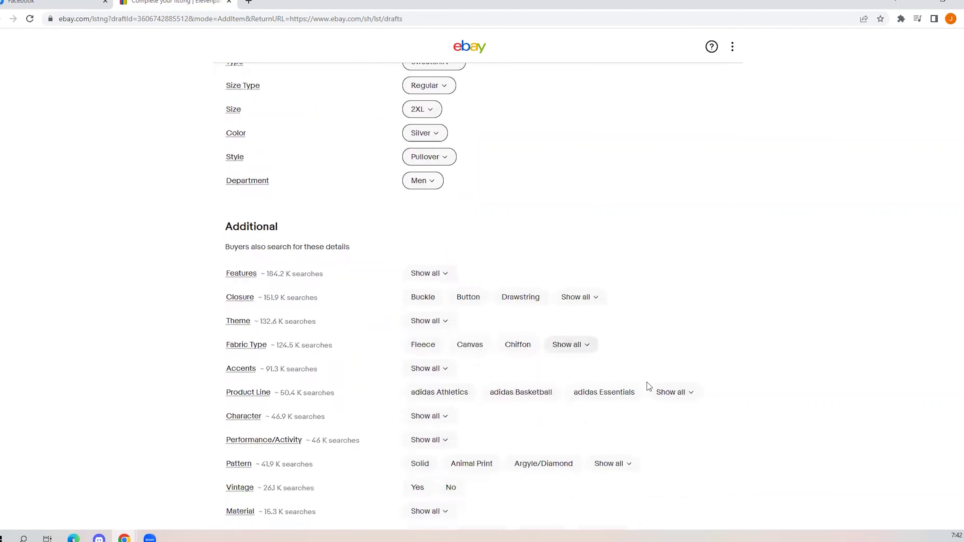
click(569, 349)
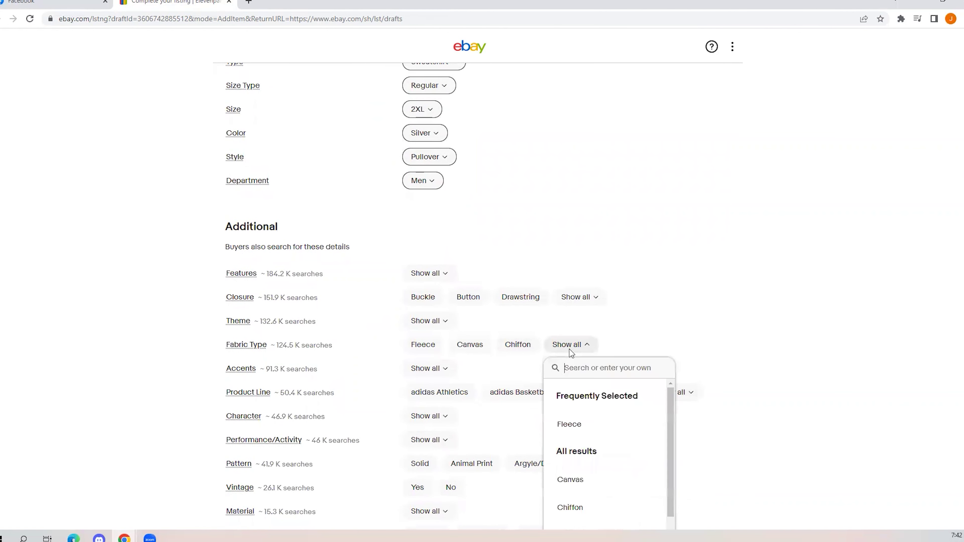
scroll(522, 209, up, 4)
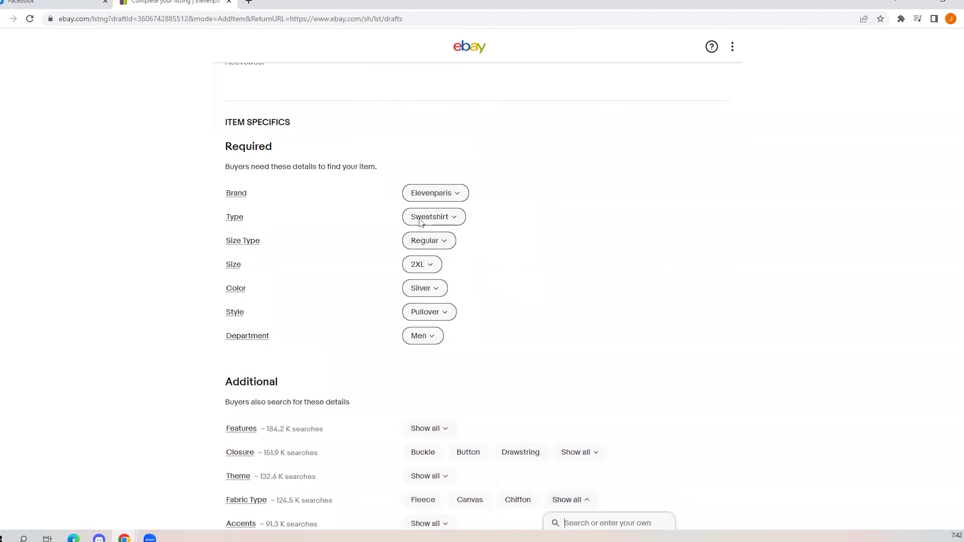
click(425, 288)
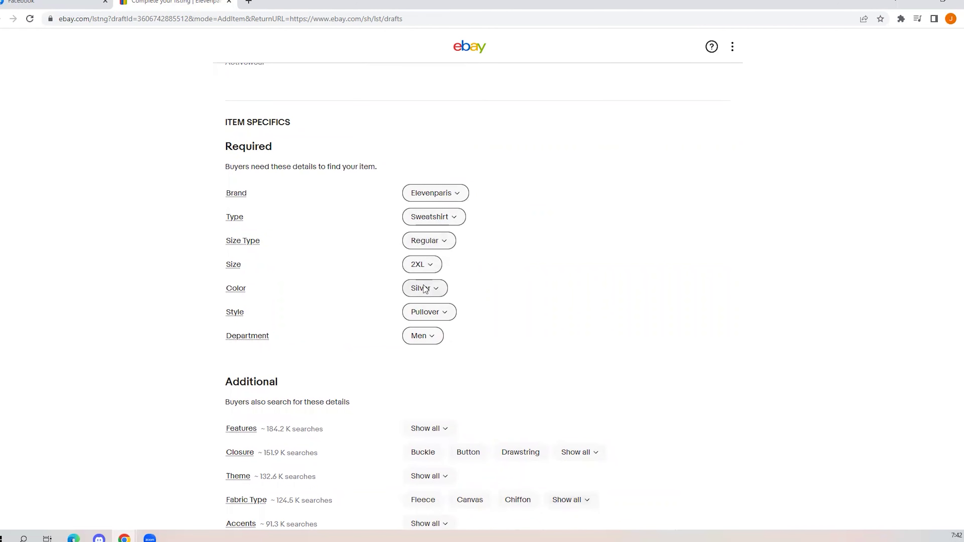
click(425, 289)
scroll(457, 448, down, 6)
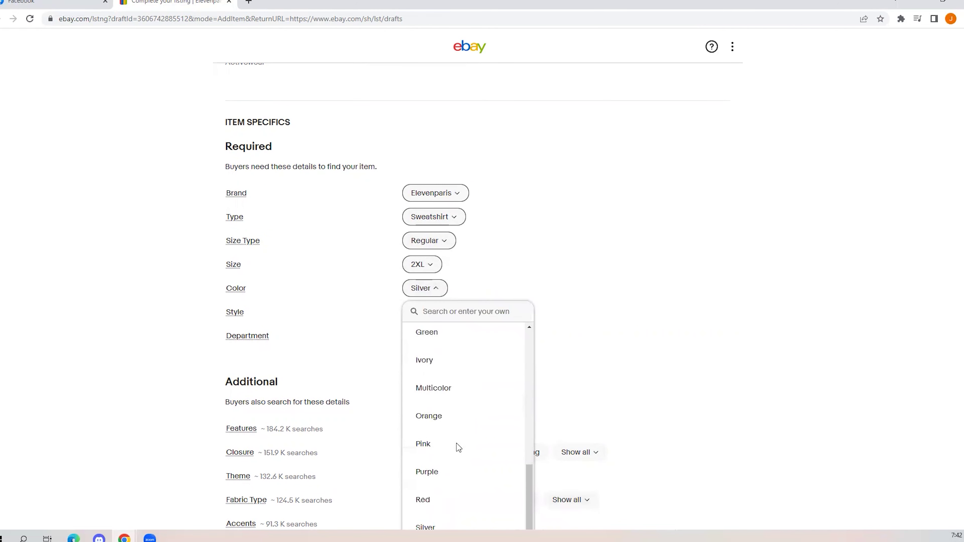
scroll(458, 447, down, 5)
click(441, 402)
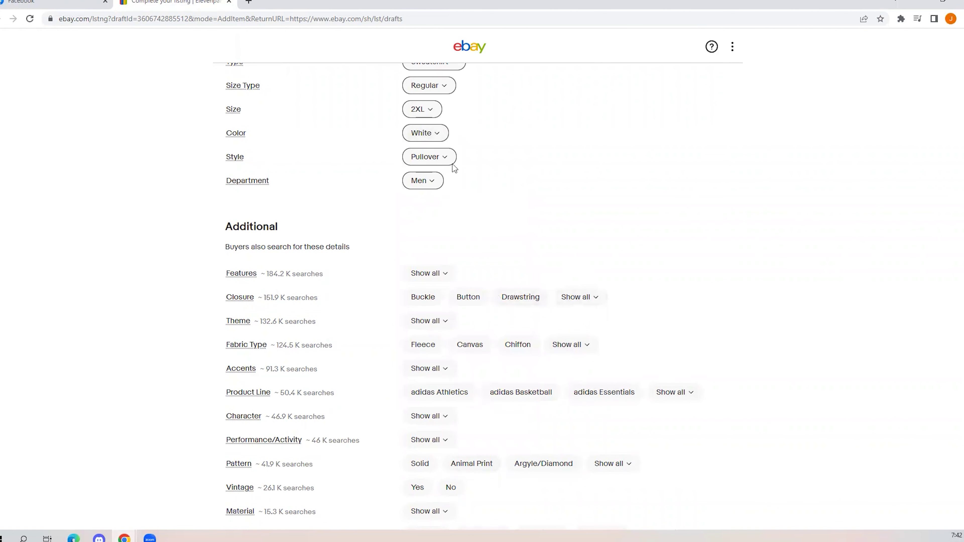
- Review the fabric type options and set the sweatshirt's fabric type to Knit
click(580, 347)
scroll(598, 454, down, 3)
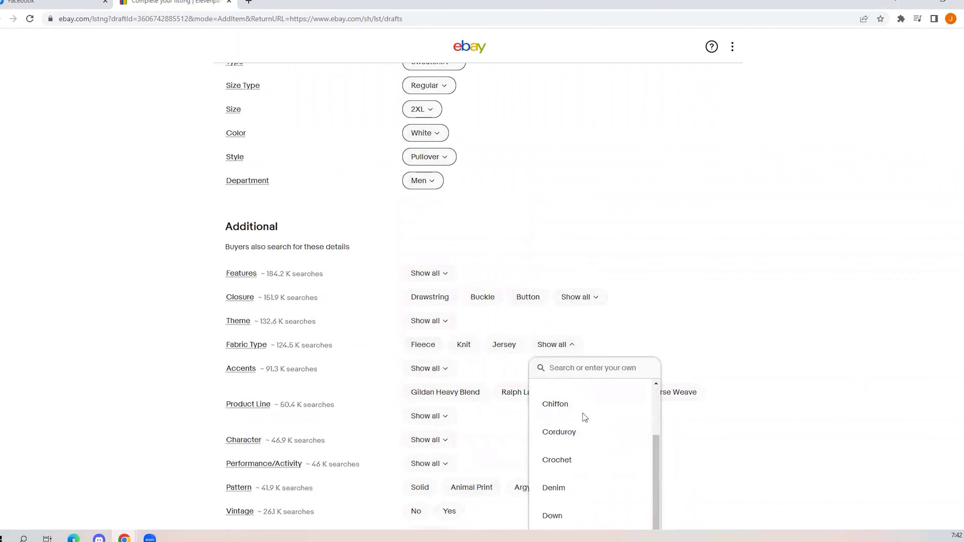
click(720, 280)
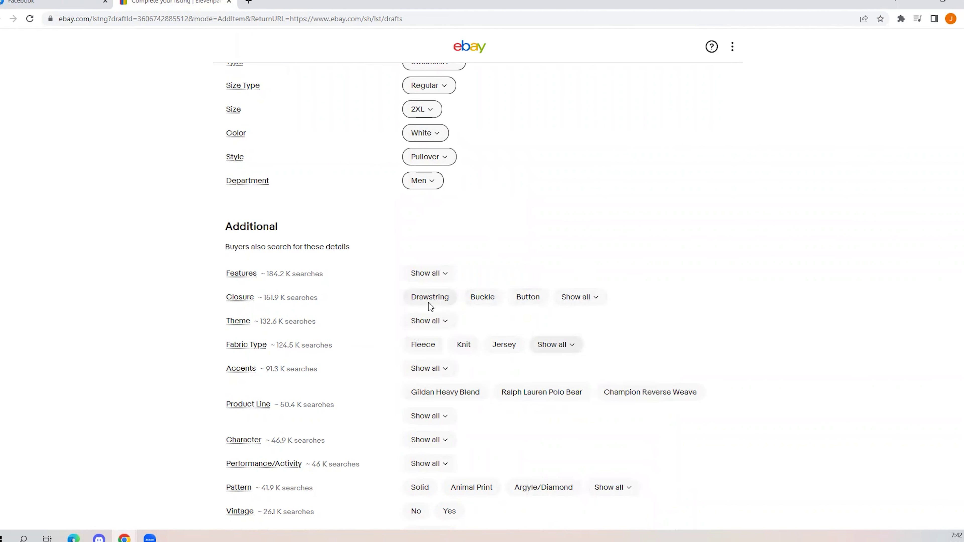
scroll(599, 389, down, 2)
scroll(598, 389, down, 4)
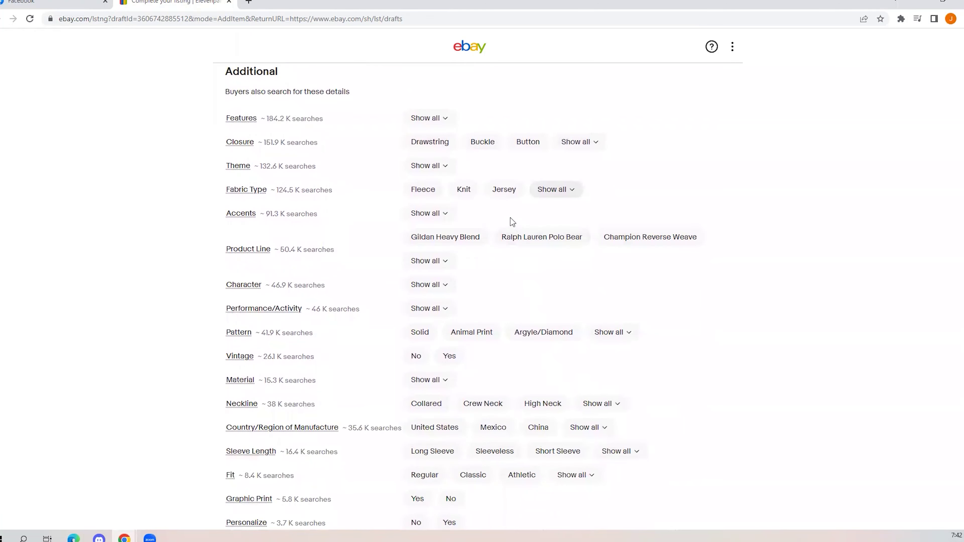
click(459, 190)
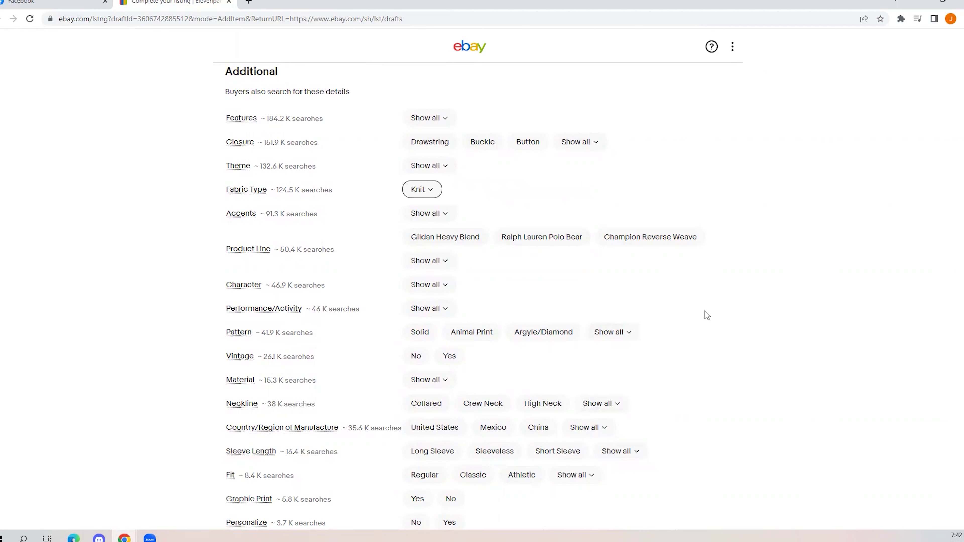
click(573, 141)
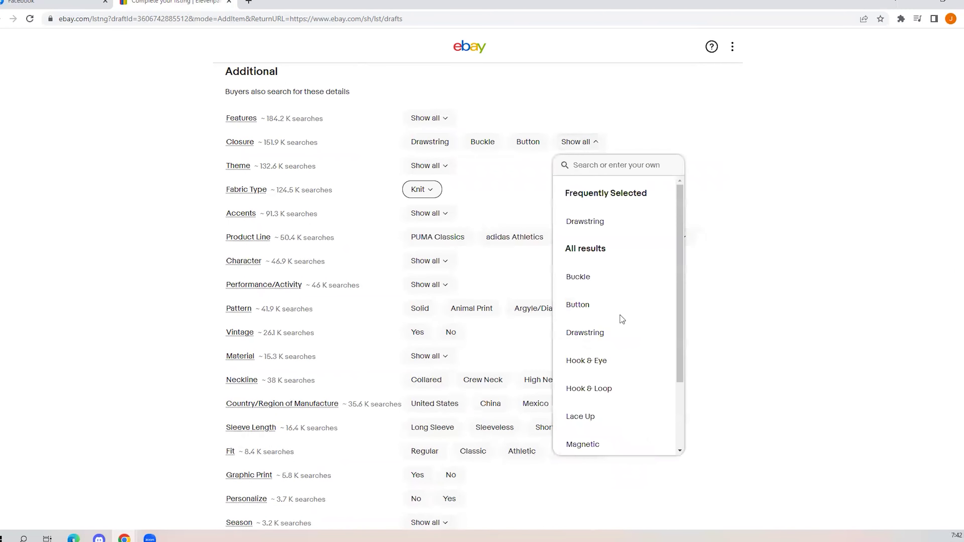
scroll(611, 416, down, 3)
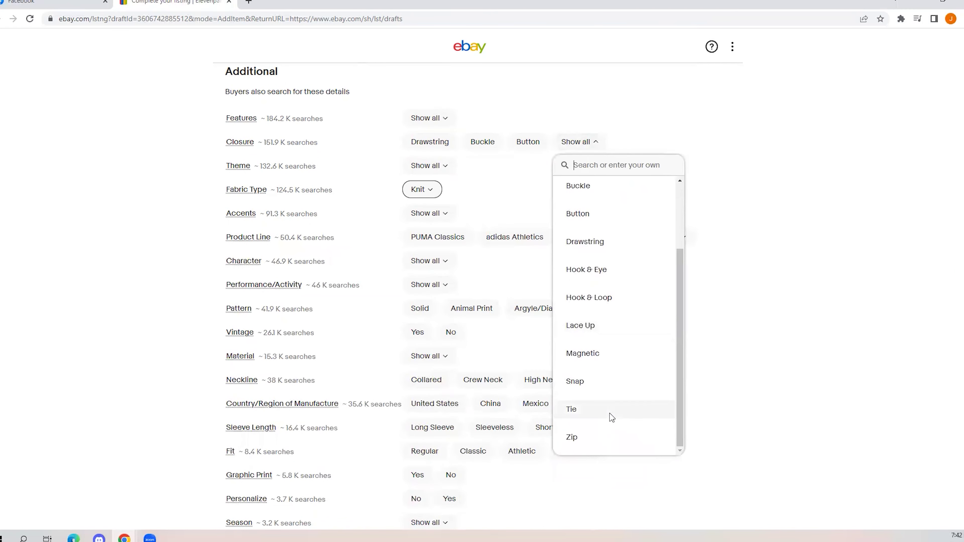
scroll(611, 416, down, 3)
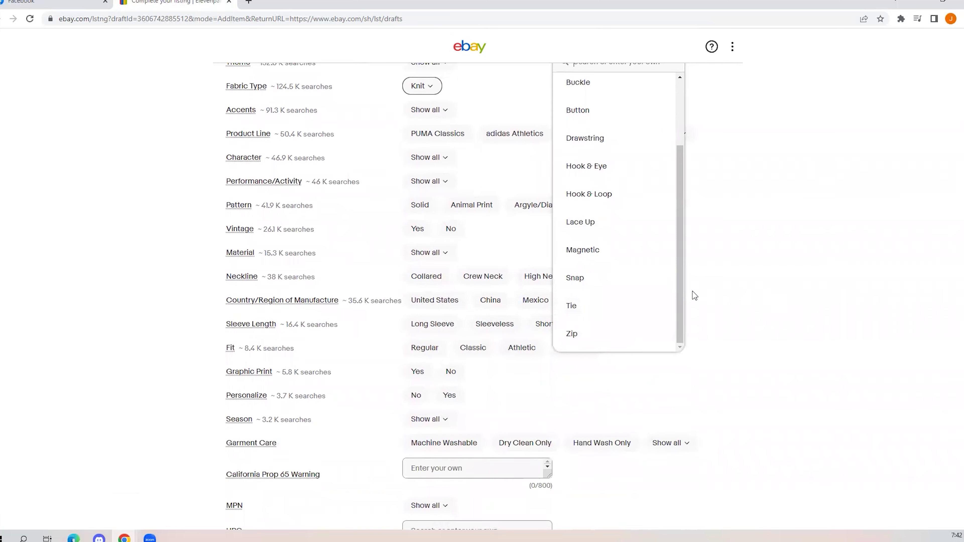
click(712, 276)
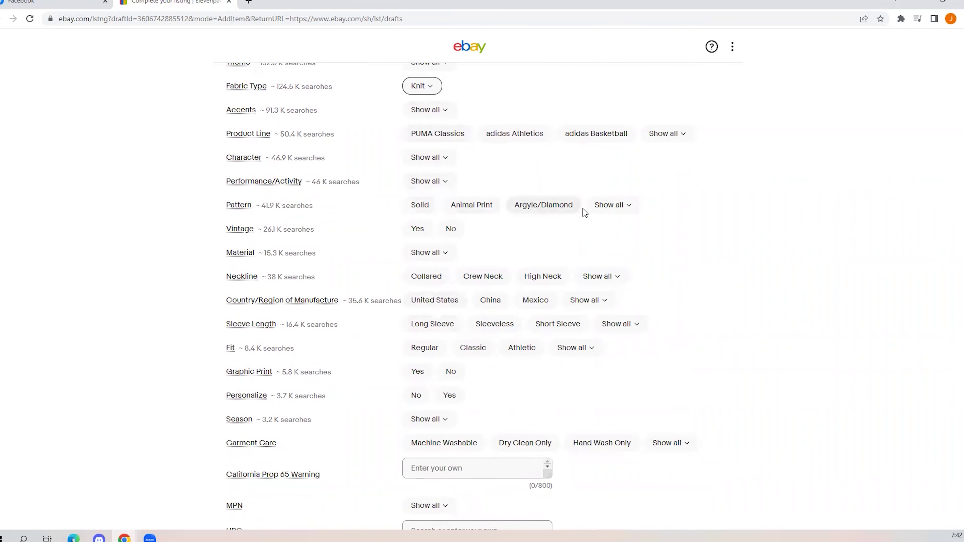
- Set the sweatshirt's pattern to Solid and its graphic print specific to Yes
click(612, 206)
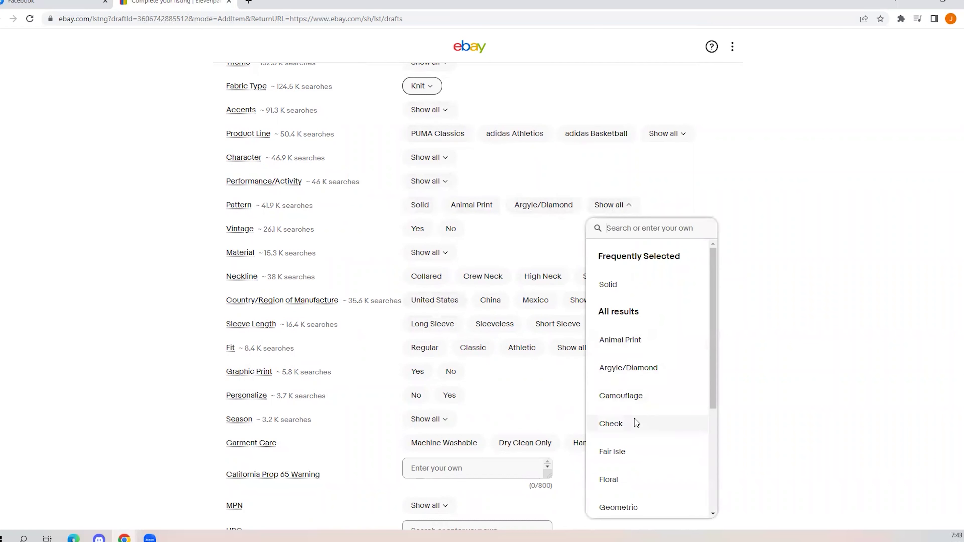
scroll(636, 423, down, 3)
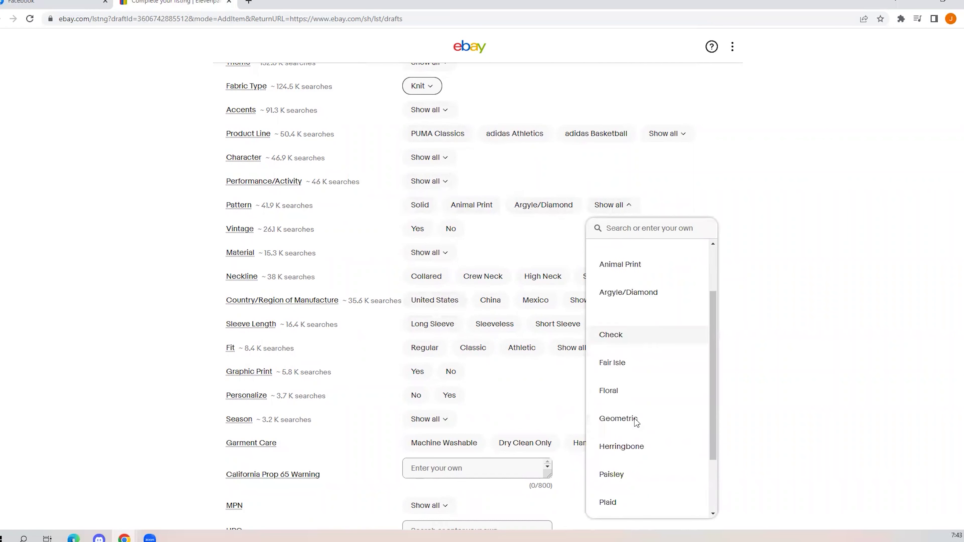
click(777, 362)
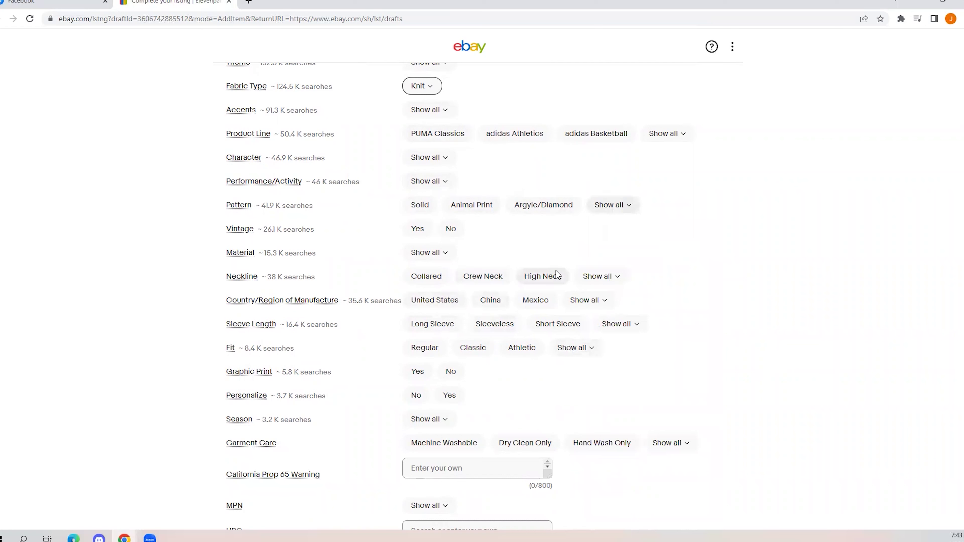
click(418, 209)
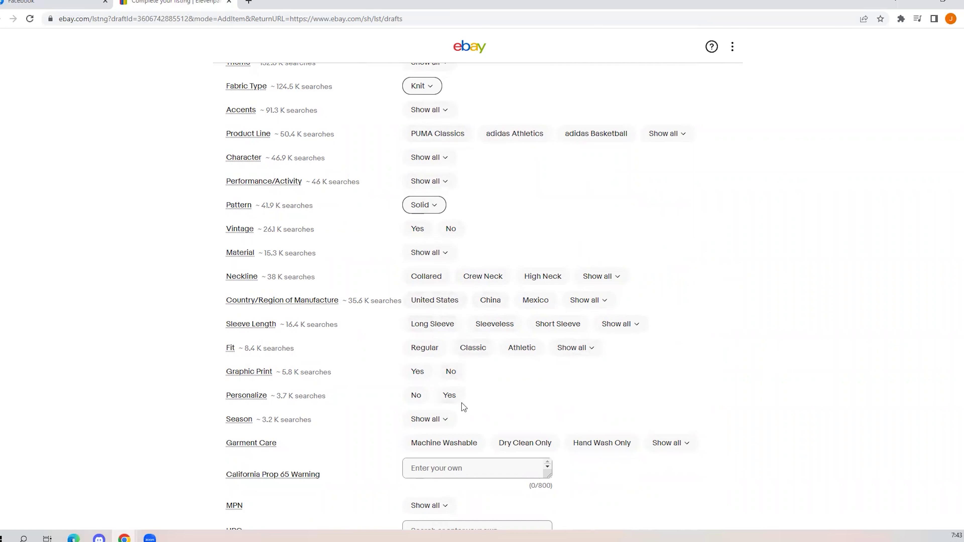
click(418, 372)
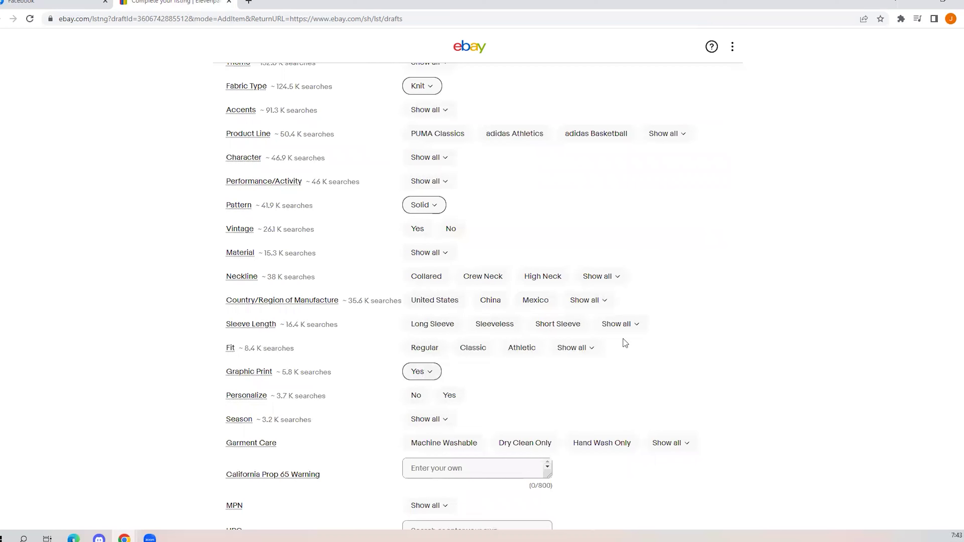
- Set the sleeve length to Long Sleeve, neckline to Crew Neck, garment care to Machine Washable and personalize to No
click(427, 319)
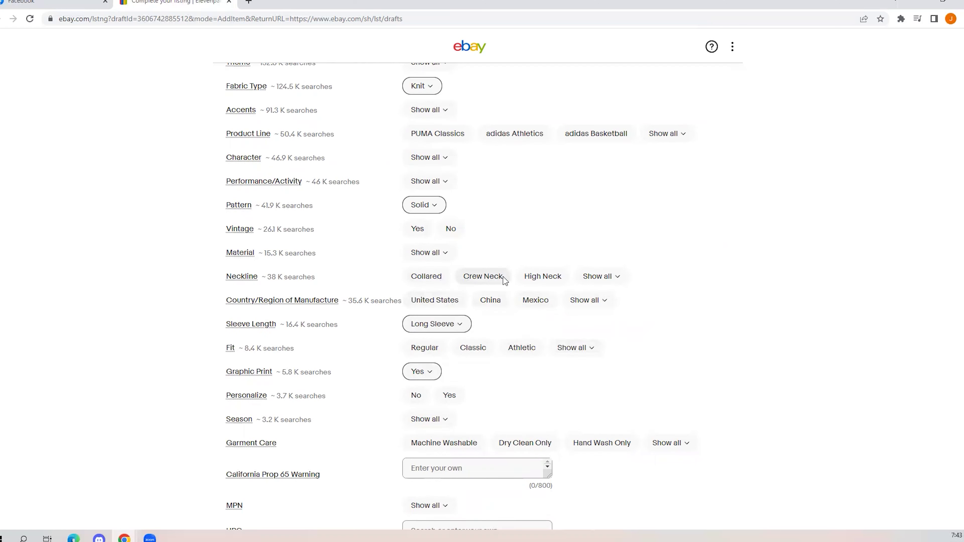
click(493, 276)
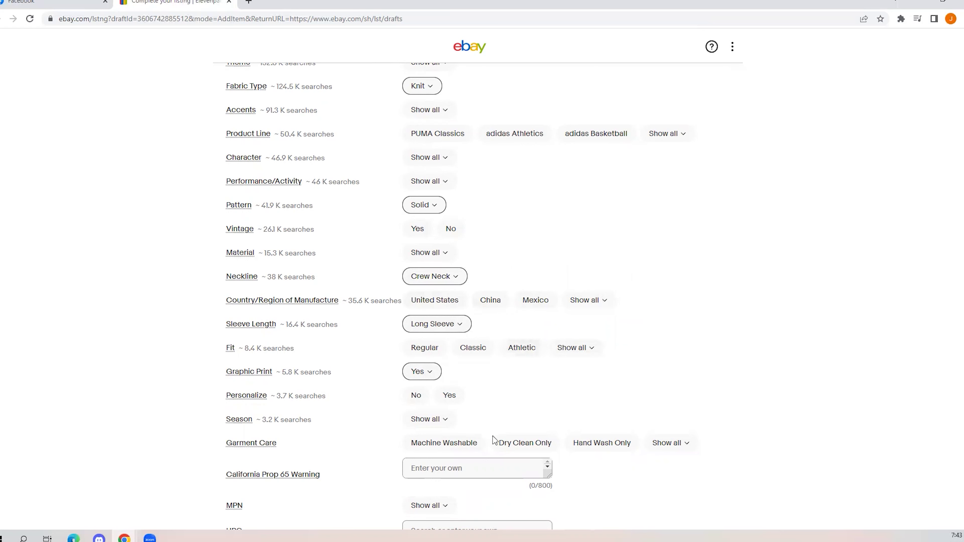
click(475, 444)
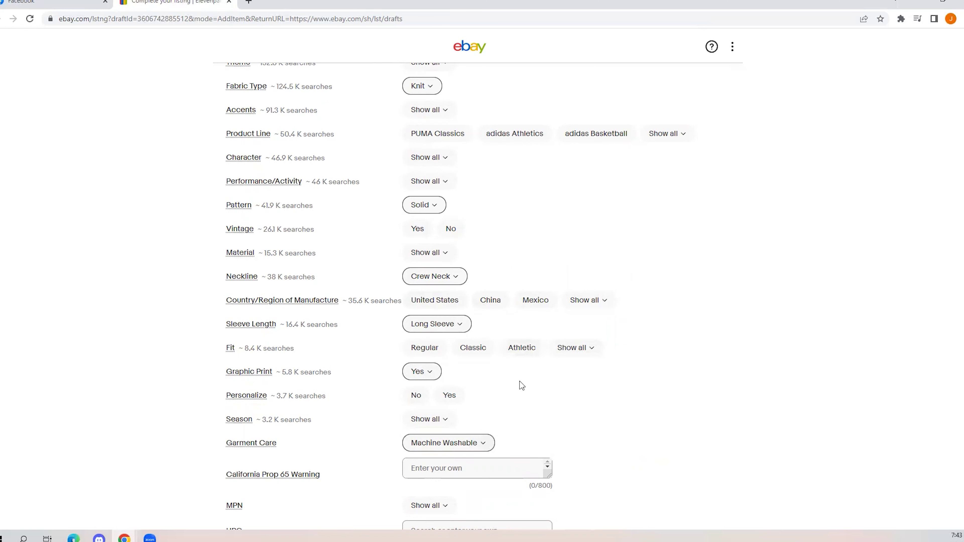
click(415, 396)
- Set the character in the additional item specifics to Batman
scroll(676, 448, down, 4)
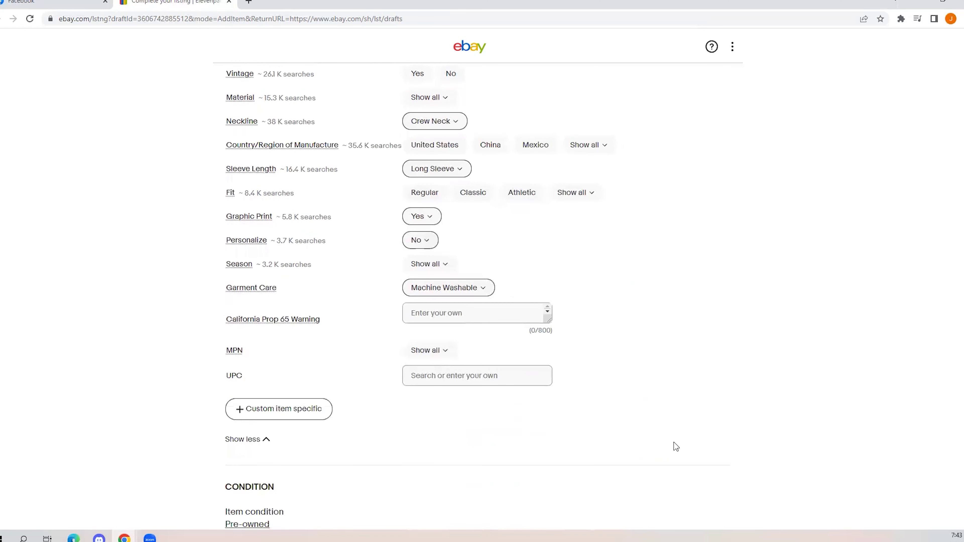
scroll(676, 442, up, 4)
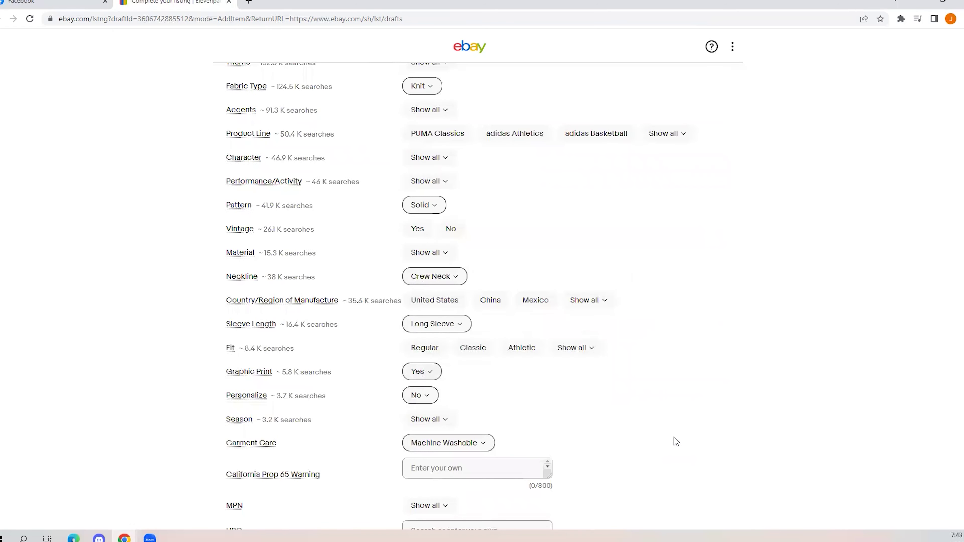
click(444, 157)
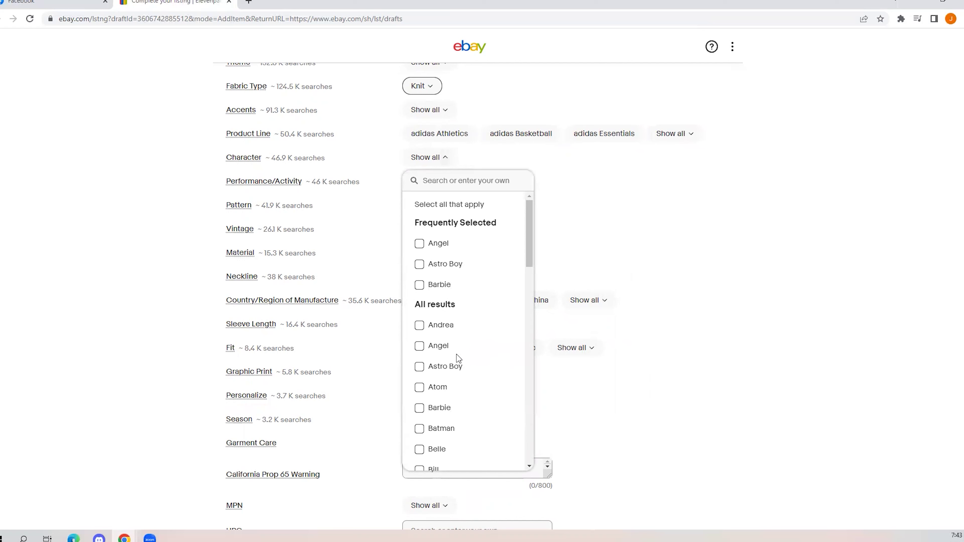
click(441, 430)
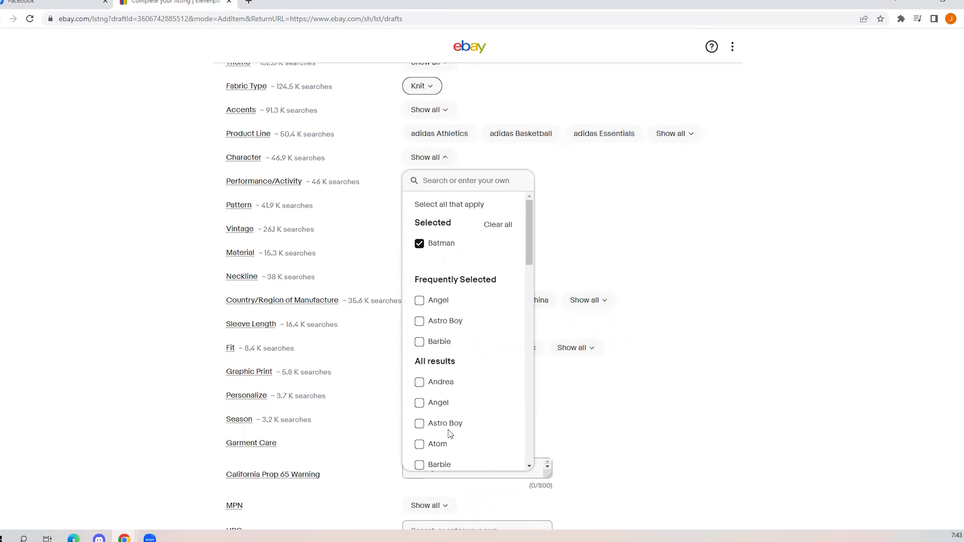
click(639, 362)
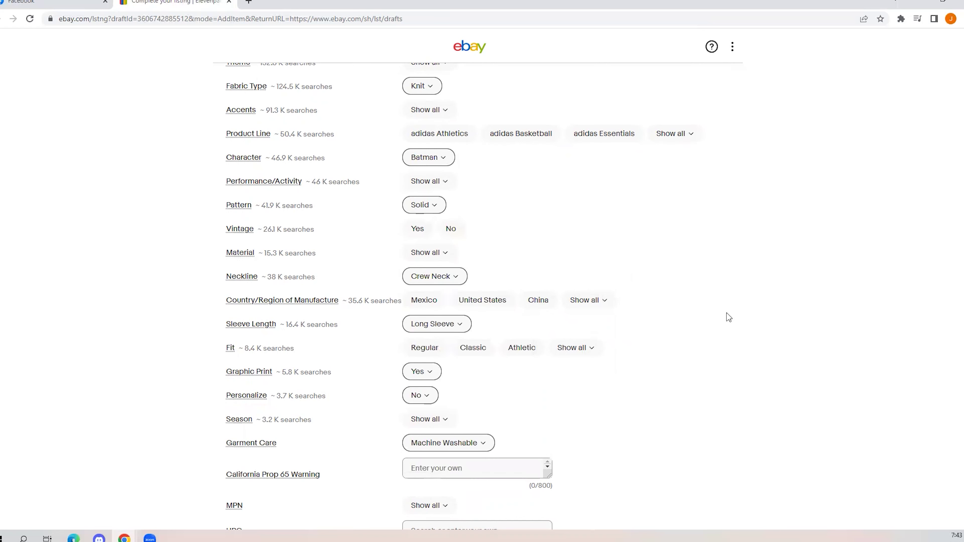
- Insert the "used clothing 1" custom template into the sweatshirt's description
scroll(688, 297, down, 10)
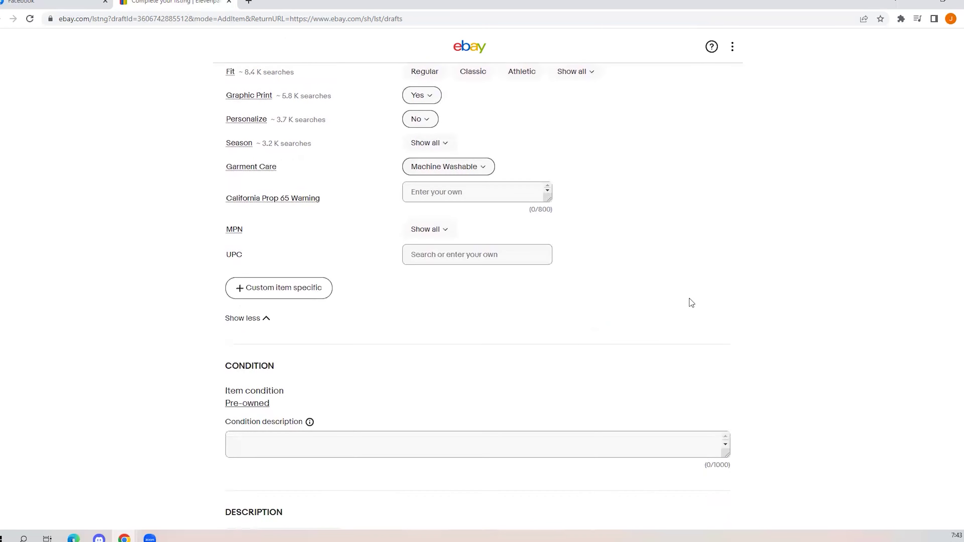
click(337, 398)
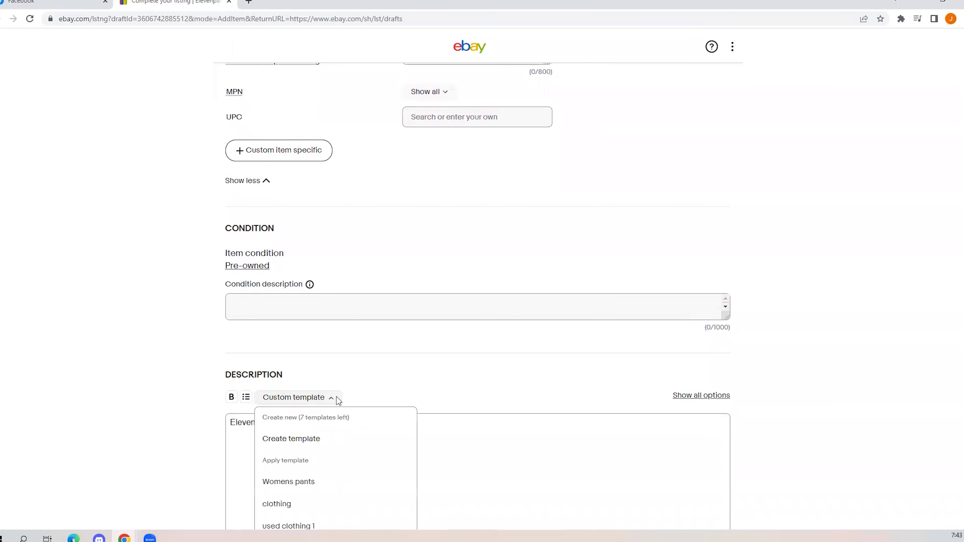
scroll(454, 445, down, 3)
mouse_move(338, 426)
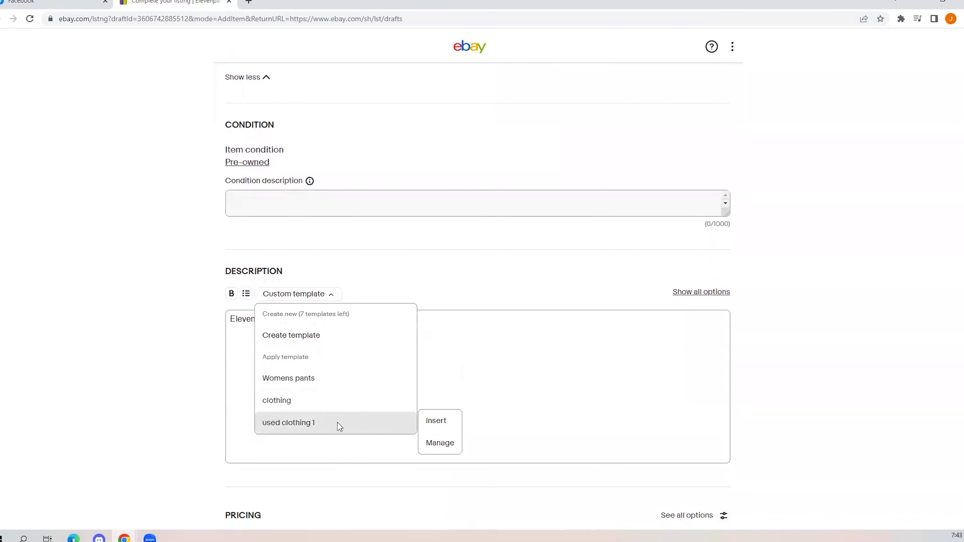
click(433, 420)
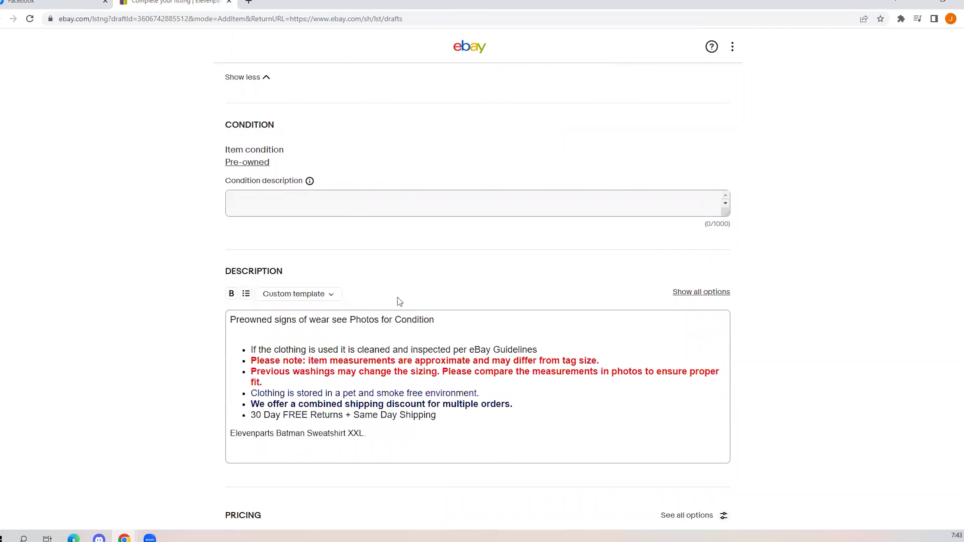
- Move the line "Preowned signs of wear see Photos for Condition" from the description into the condition description
triple_click(306, 322)
key(ctrl+c)
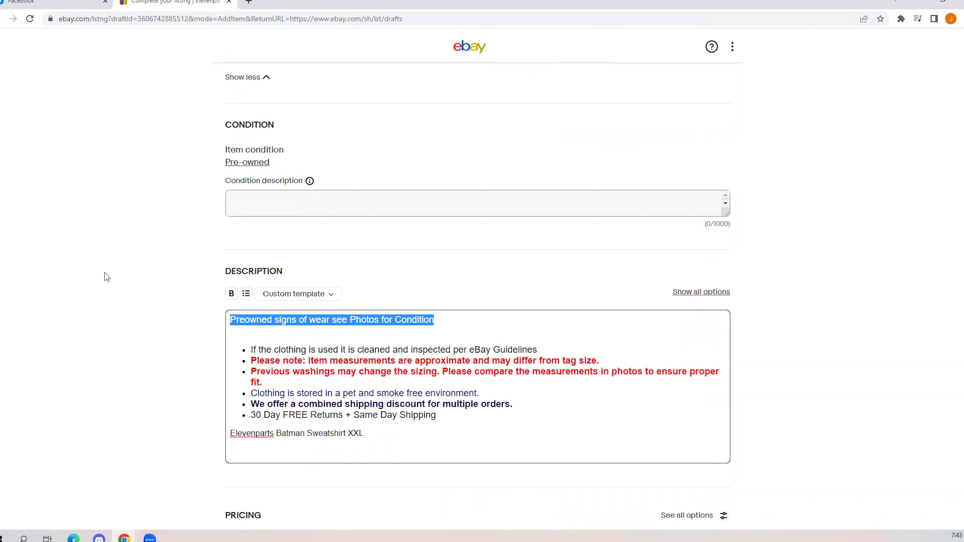
click(249, 208)
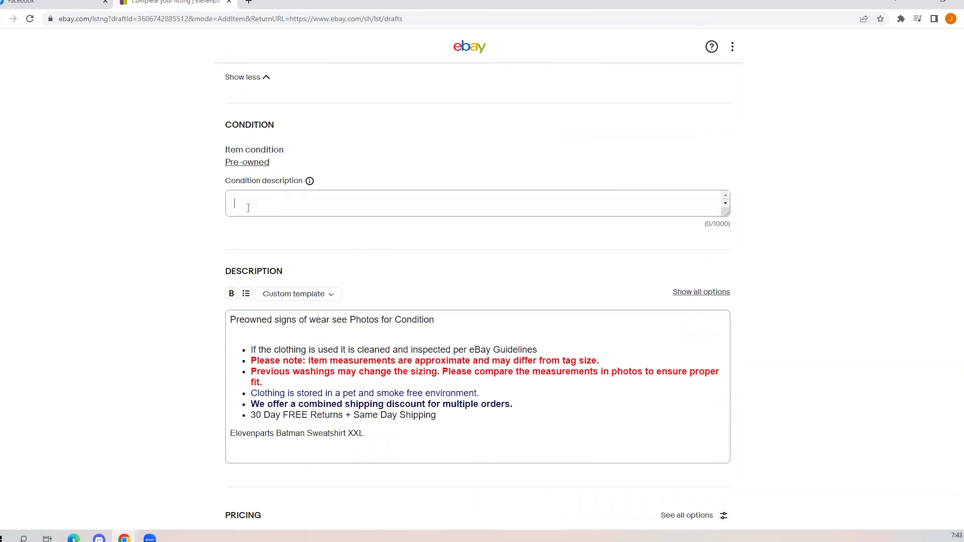
key(ctrl+v)
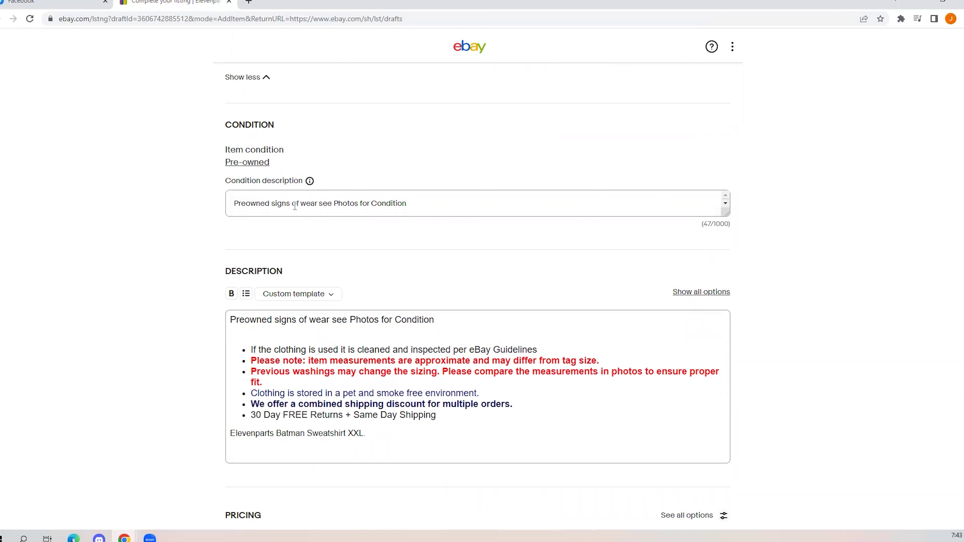
drag(439, 326, 227, 312)
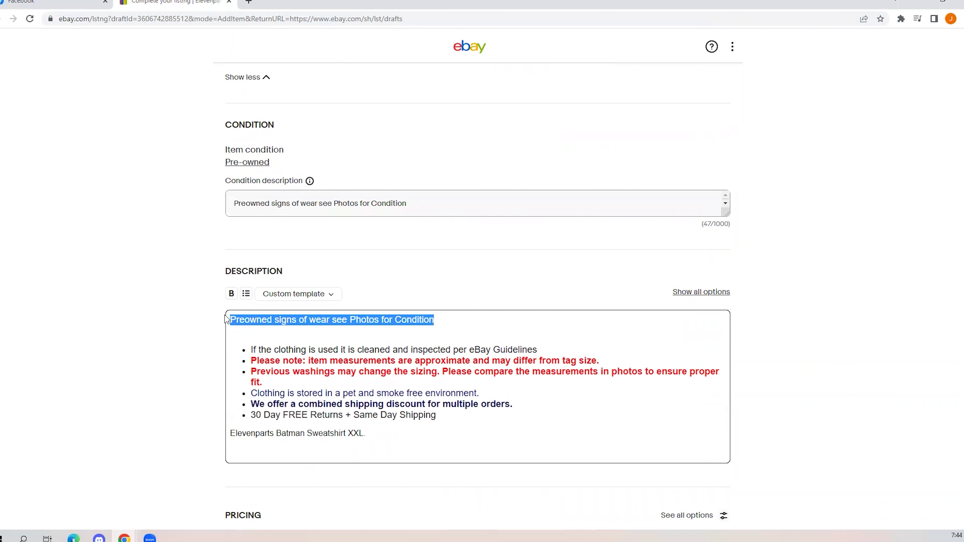
key(BackSpace)
click(784, 336)
- Set the sweatshirt's Buy It Now price to $29.95
scroll(784, 337, down, 4)
scroll(783, 338, down, 7)
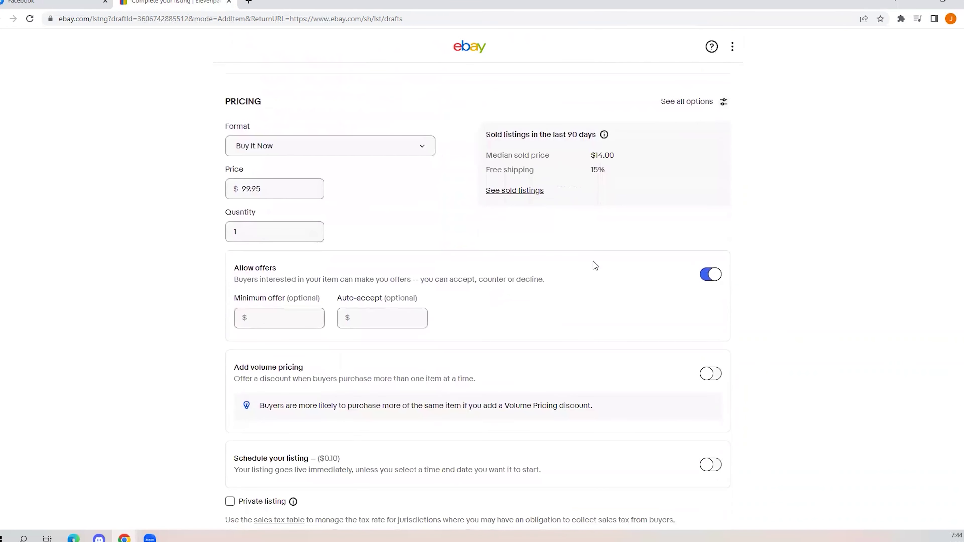
click(252, 190)
double_click(253, 189)
text(29.95)
- Review the sweatshirt's pricing, offer, shipping policy and promoted listing settings
scroll(743, 411, down, 9)
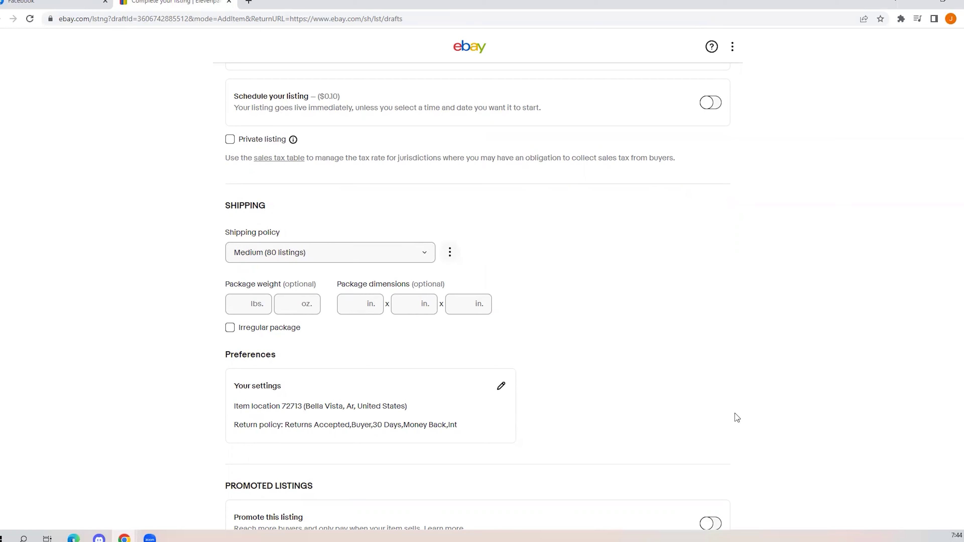
scroll(735, 418, up, 7)
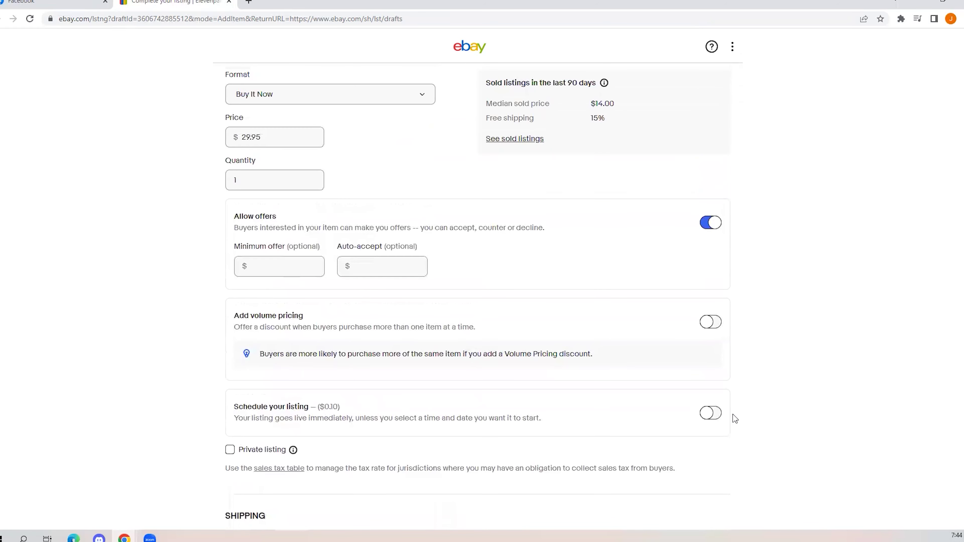
scroll(735, 418, down, 8)
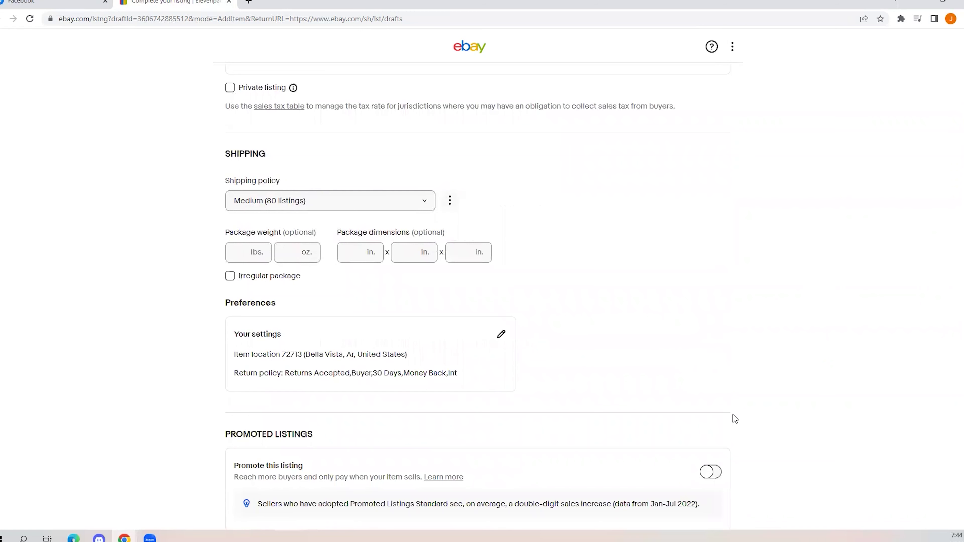
scroll(735, 419, down, 2)
scroll(735, 418, up, 2)
scroll(735, 419, down, 2)
scroll(734, 419, up, 5)
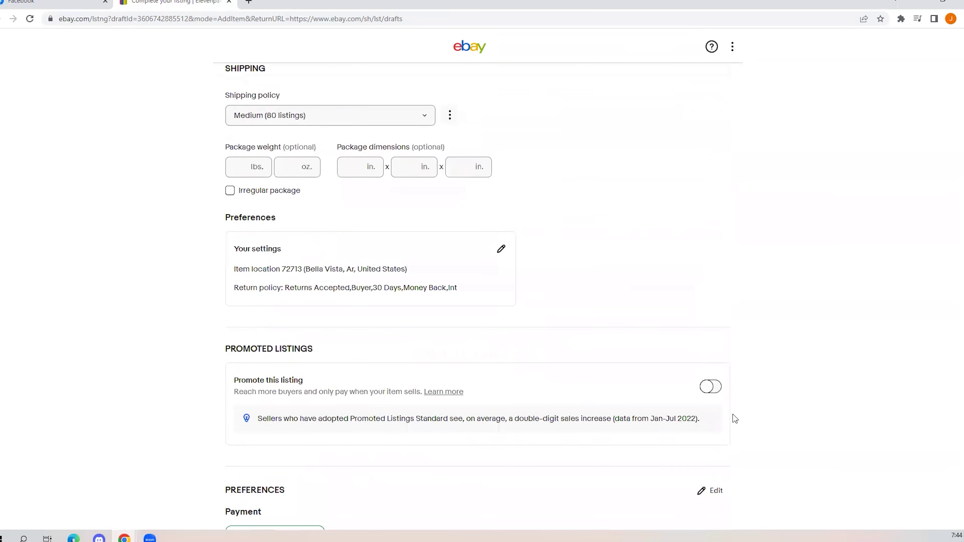
scroll(735, 419, up, 3)
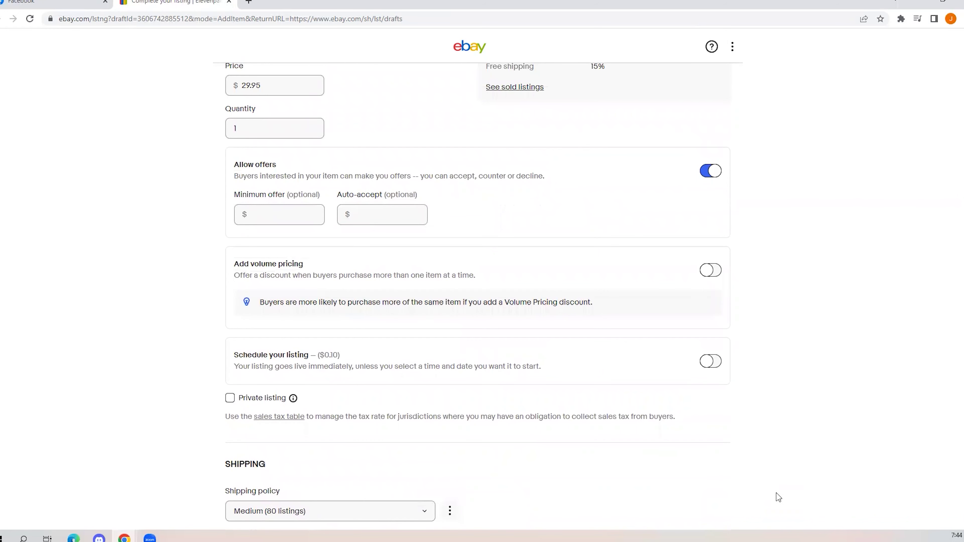
- Publish the sweatshirt listing and return to the drafts overview
scroll(779, 497, down, 15)
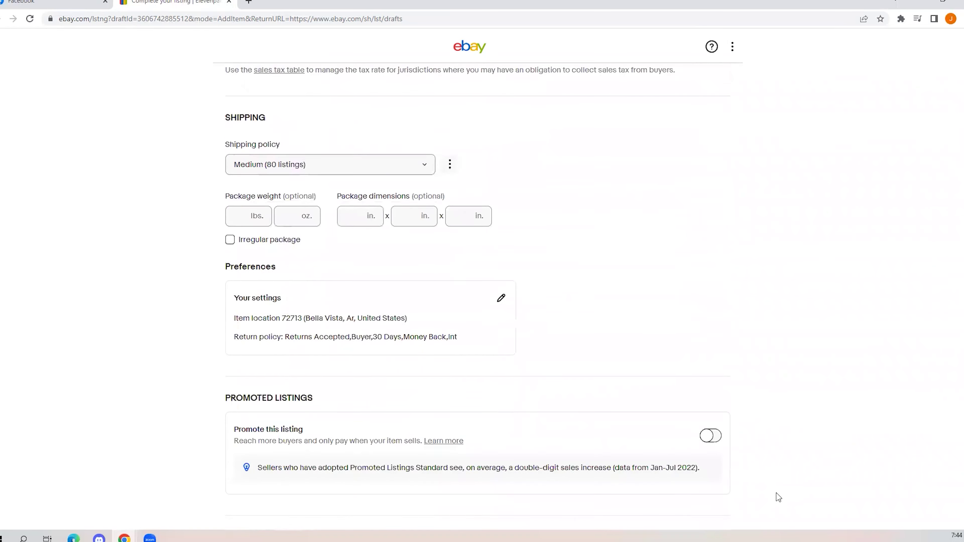
scroll(778, 497, down, 5)
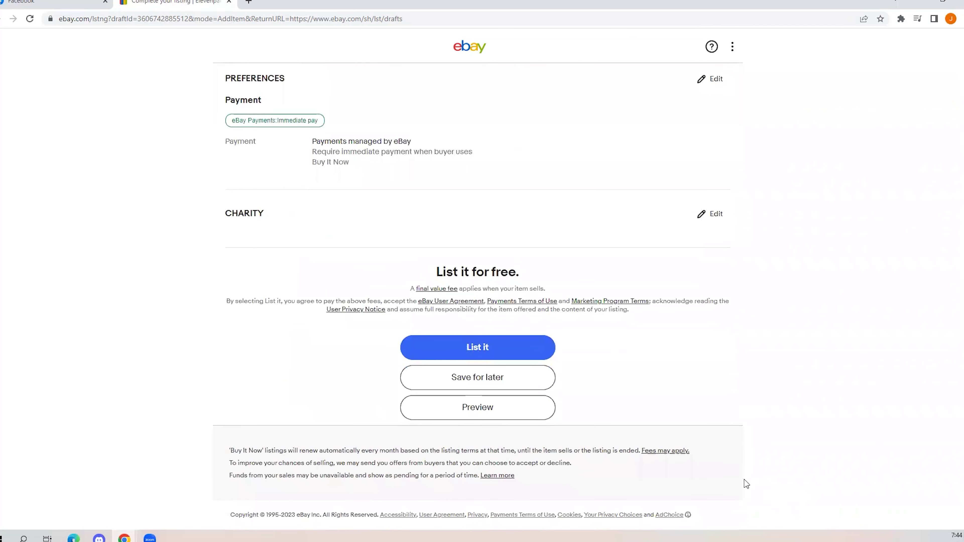
click(486, 347)
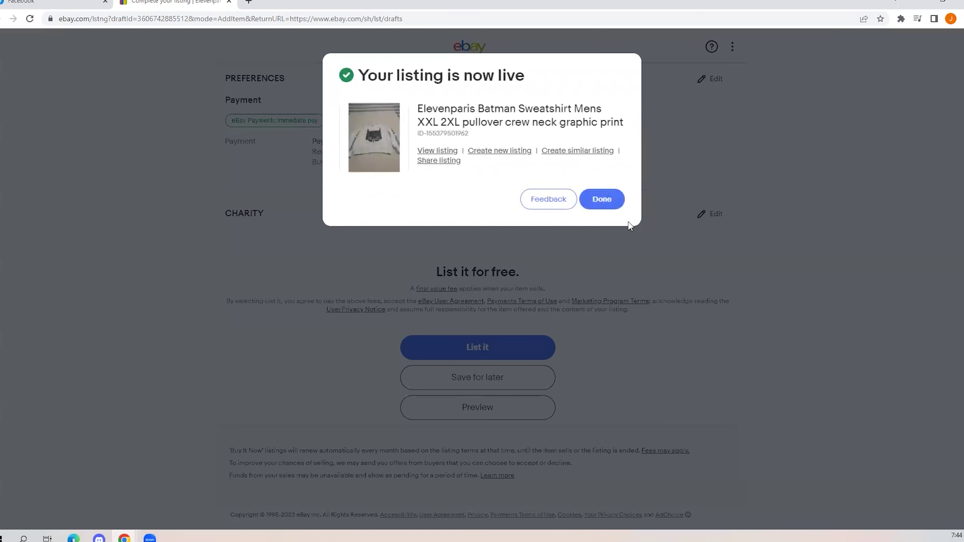
click(599, 202)
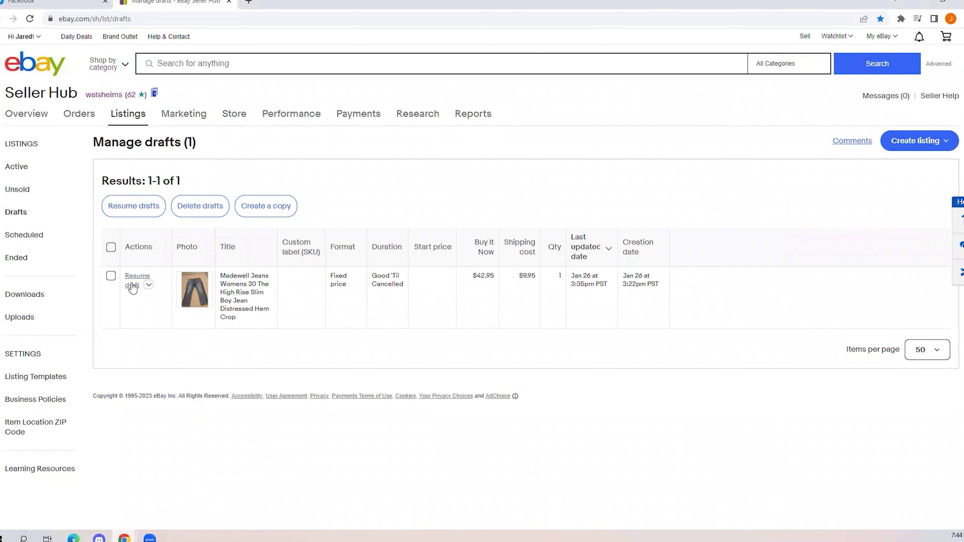
- Resume the Madewell jeans draft and inspect the enlarged photo of the leg measured with a ruler
click(131, 285)
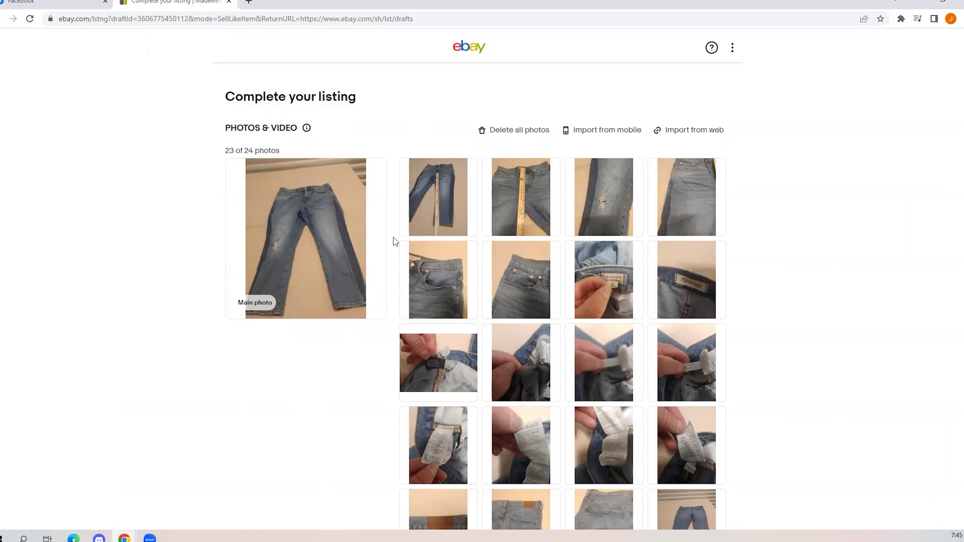
click(451, 206)
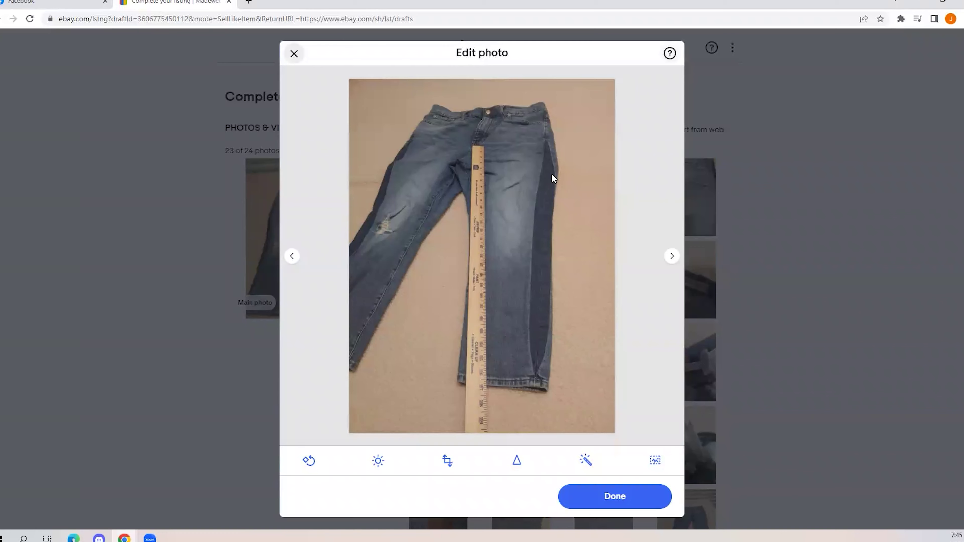
click(294, 53)
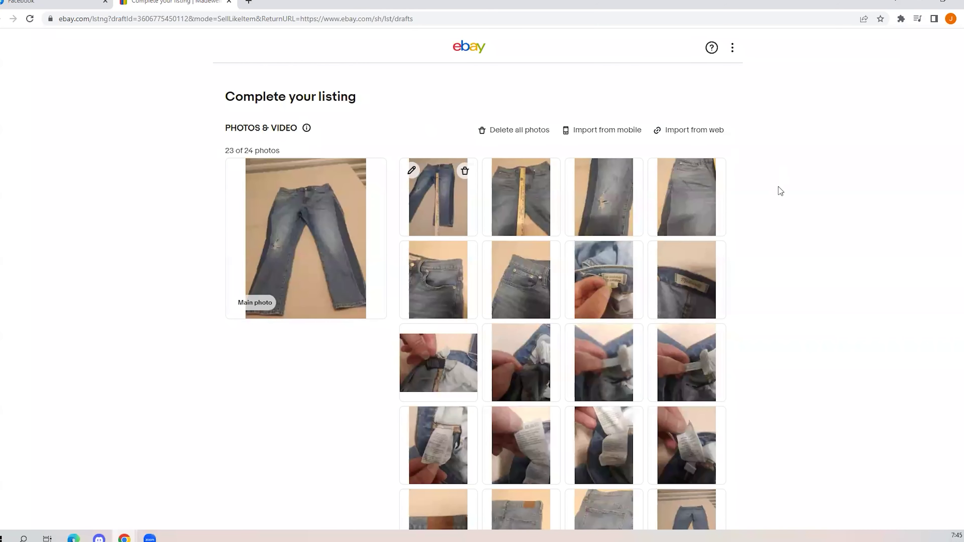
- Look through the jeans' photos, enlarging the waist measurement photo, and check the item title
scroll(780, 191, down, 1)
scroll(780, 193, up, 1)
scroll(779, 198, down, 4)
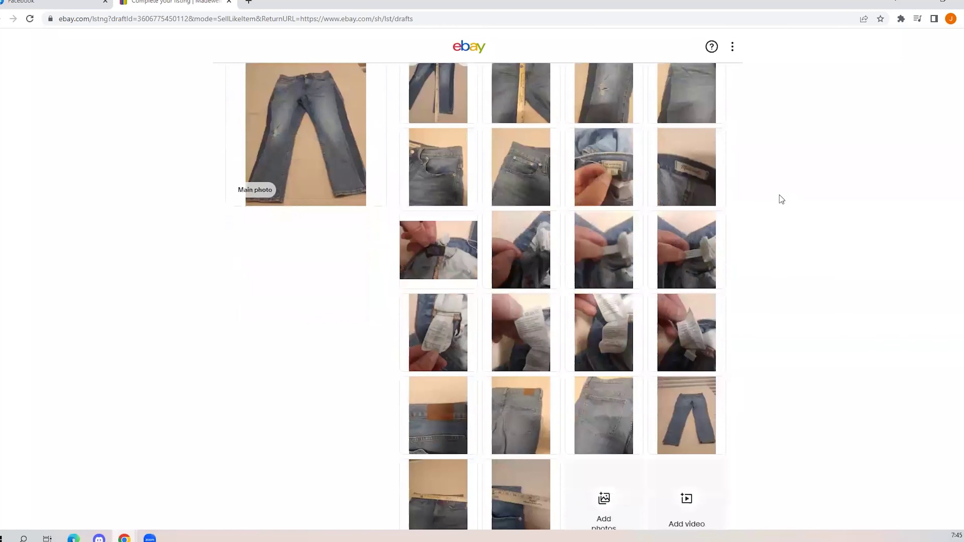
scroll(360, 478, down, 3)
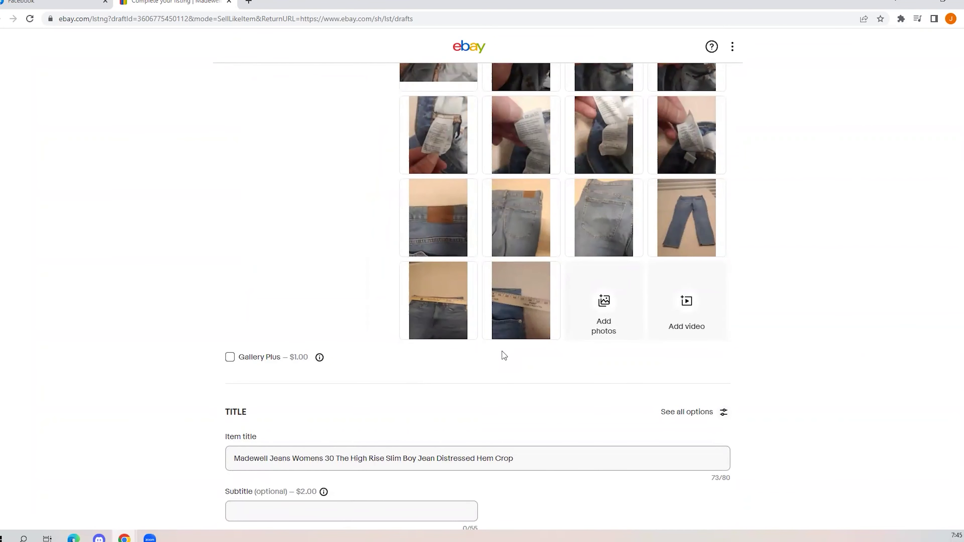
scroll(506, 362, up, 6)
scroll(505, 361, up, 3)
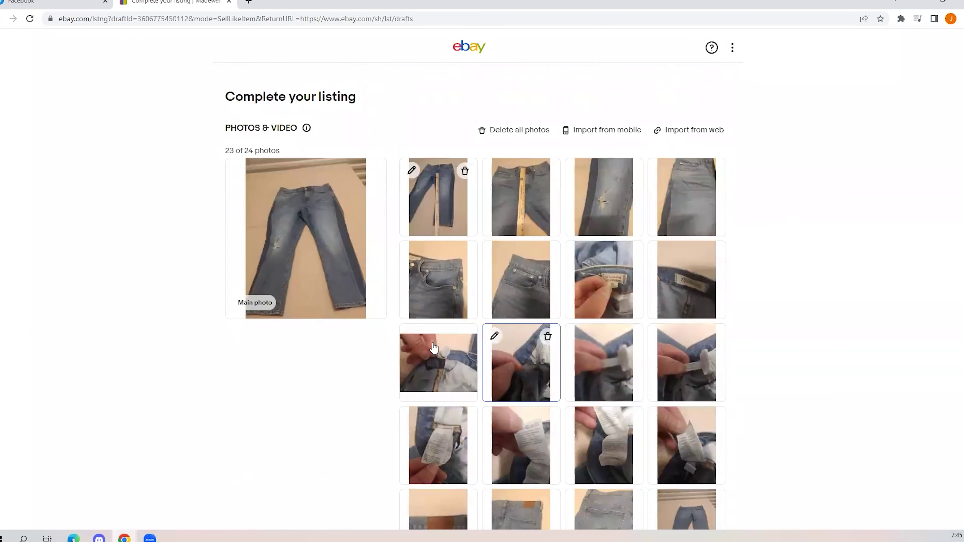
scroll(710, 367, down, 2)
scroll(711, 375, down, 4)
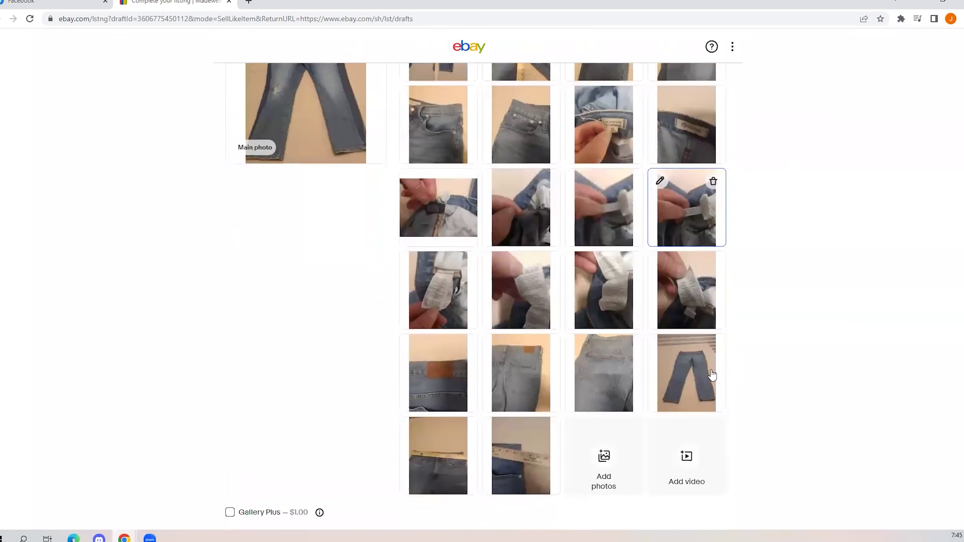
click(439, 416)
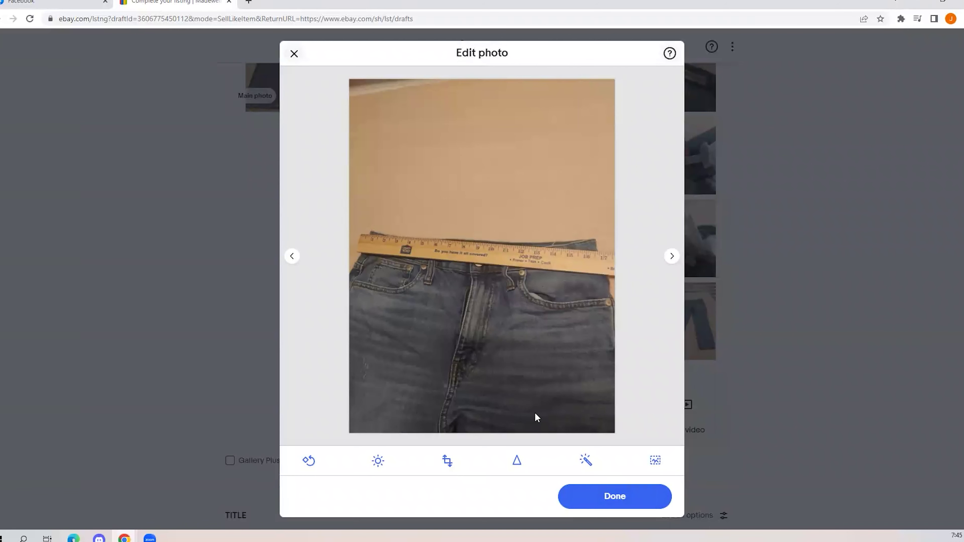
click(637, 502)
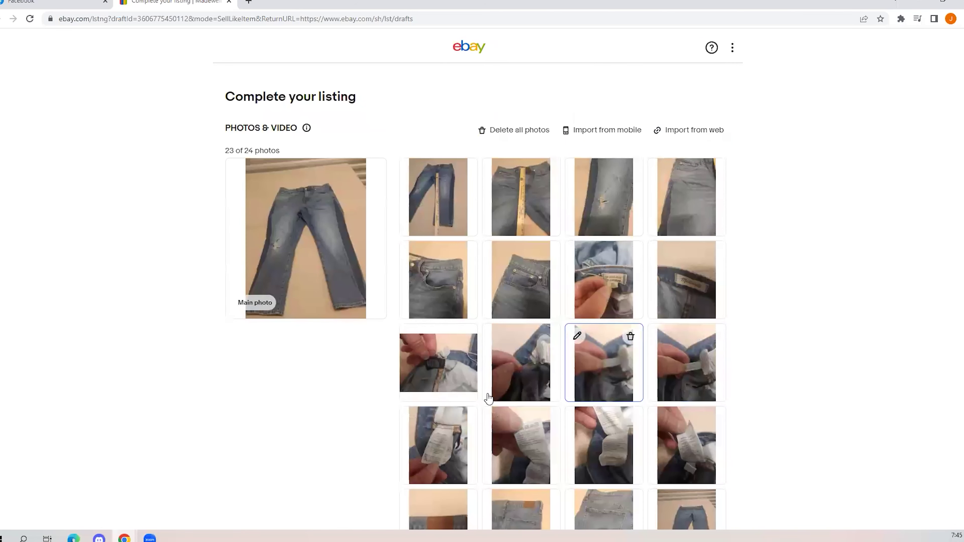
scroll(490, 398, down, 7)
scroll(488, 399, down, 3)
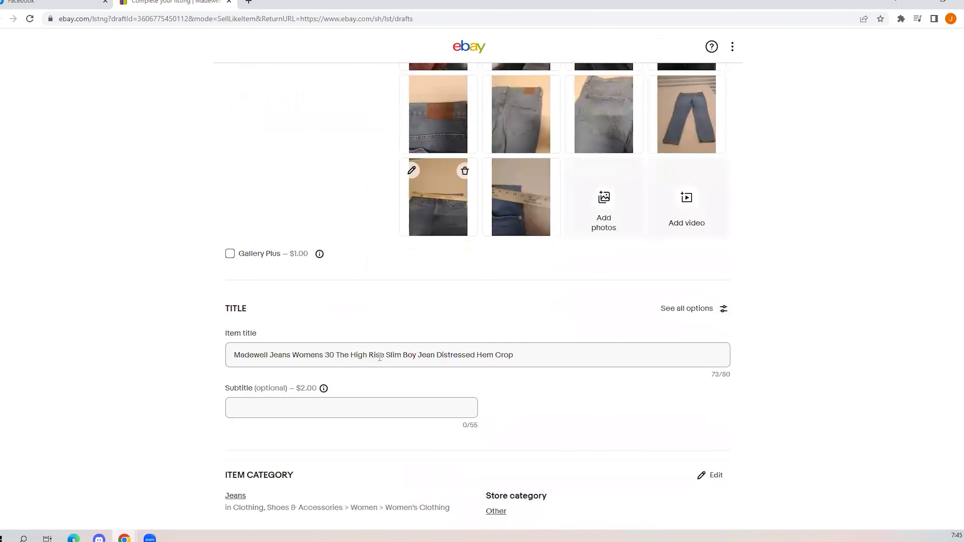
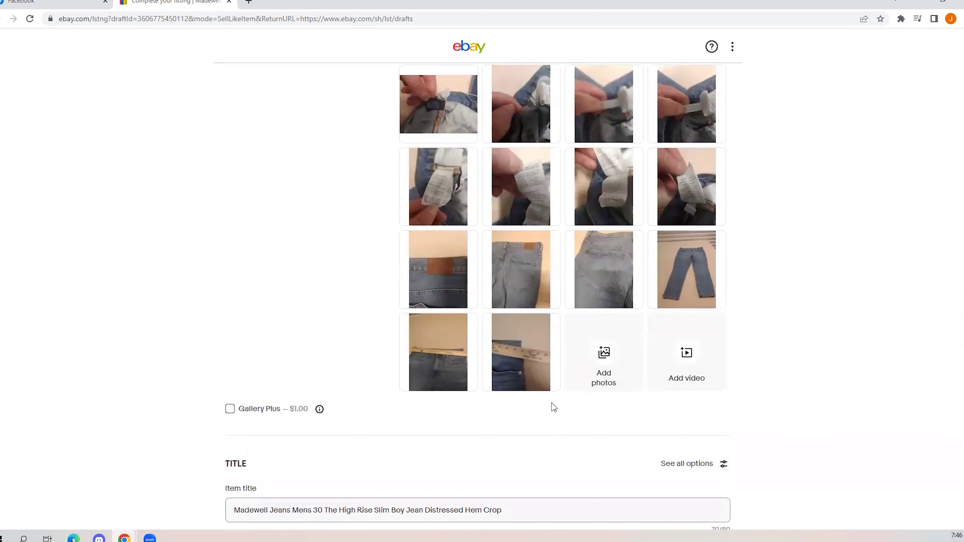
- Look back through the enlarged jeans photos, from the full back view through the care tags to the Madewell brand label
scroll(554, 407, down, 3)
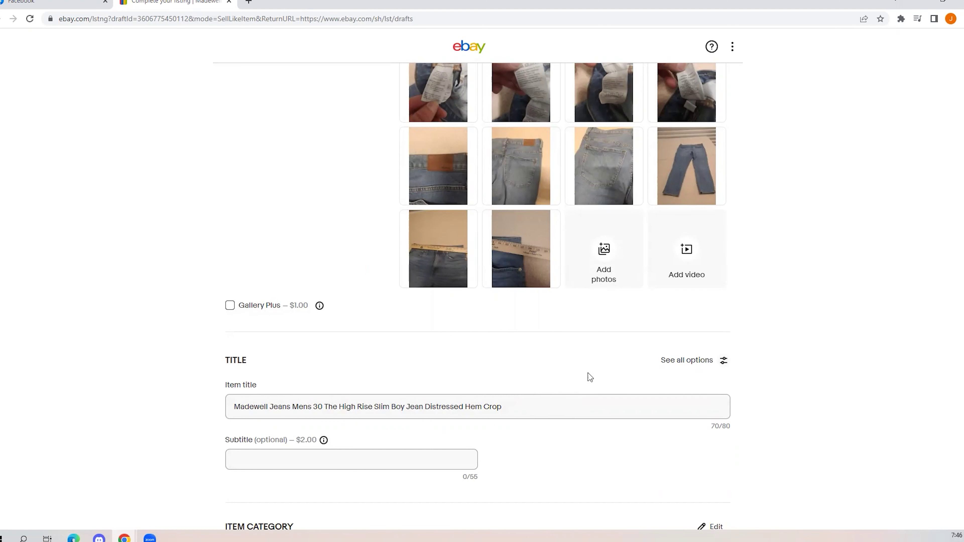
click(686, 175)
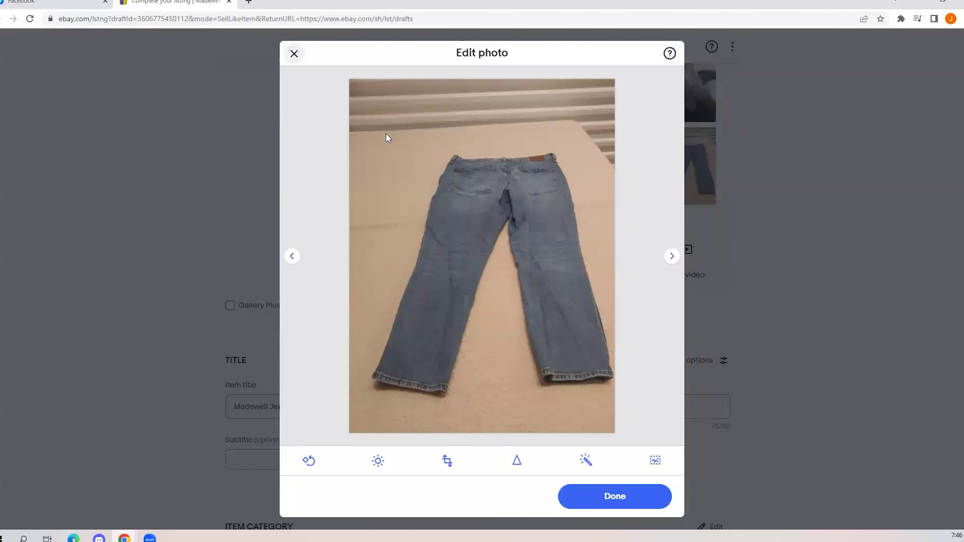
click(292, 264)
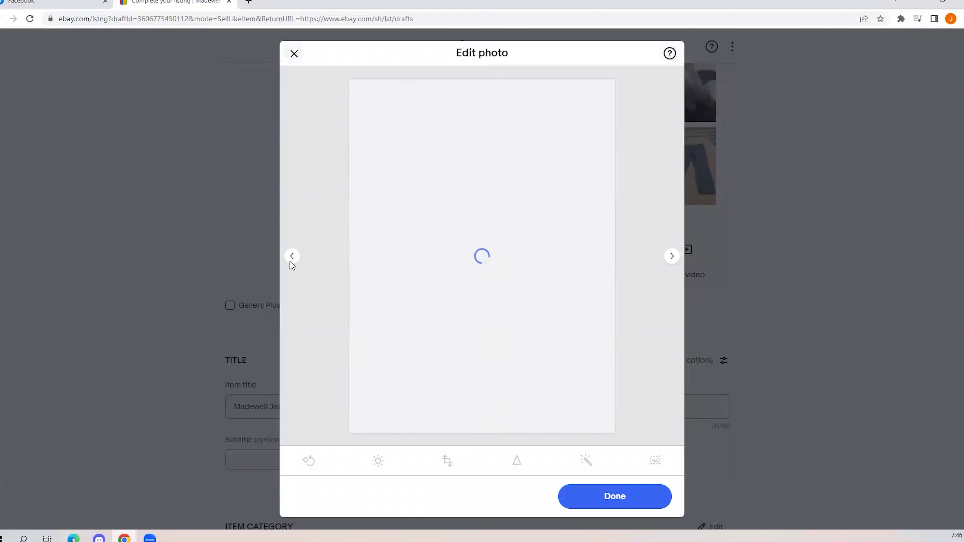
click(291, 264)
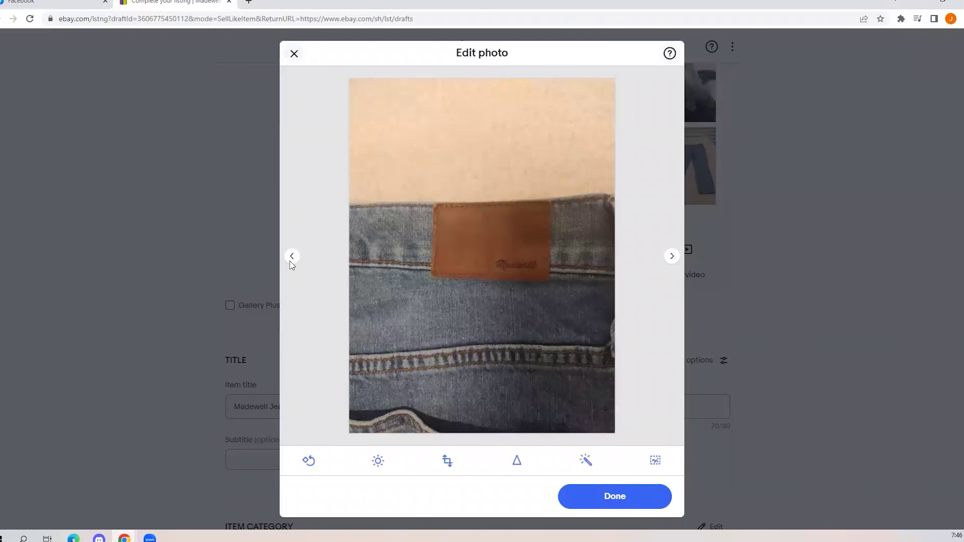
click(290, 262)
click(290, 262)
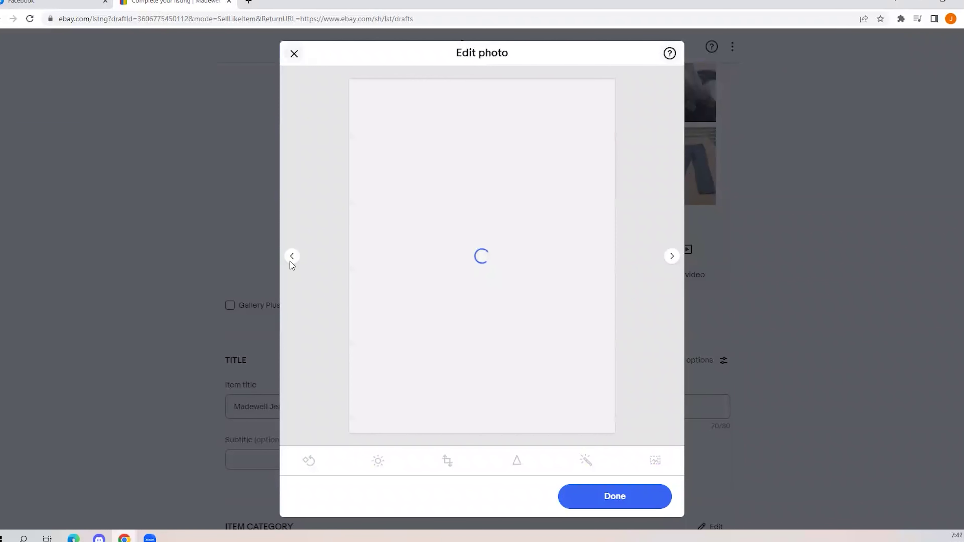
click(291, 256)
click(291, 256)
click(291, 262)
click(291, 258)
click(291, 259)
click(292, 257)
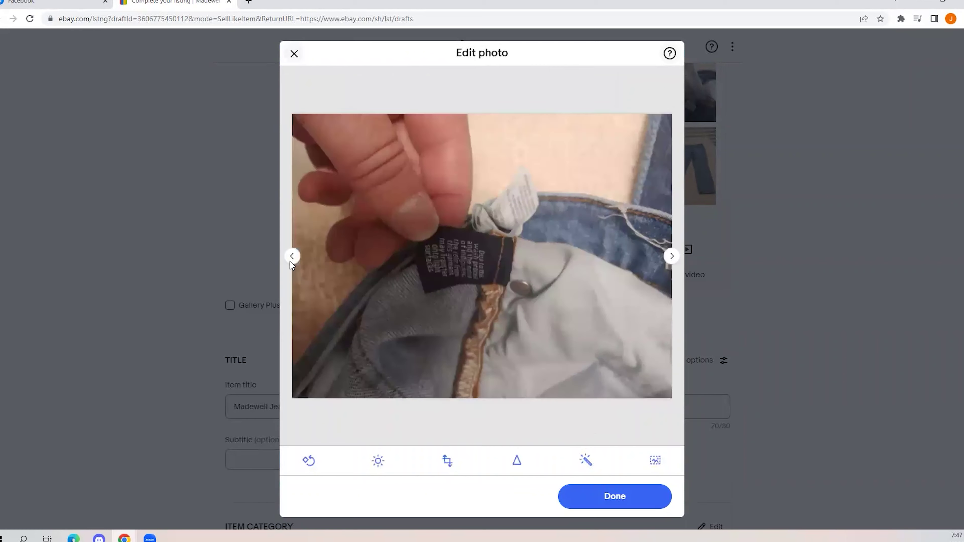
click(291, 257)
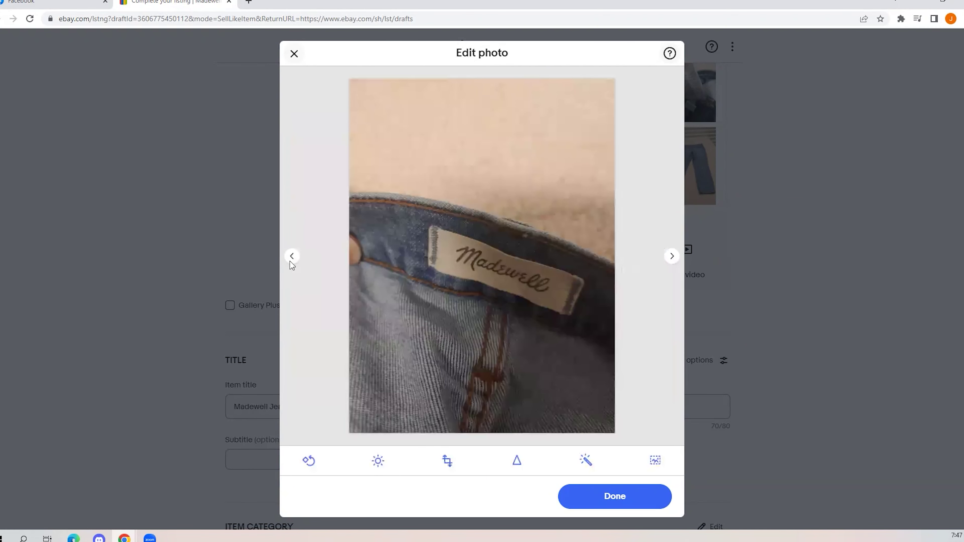
- Compare the enlarged front pocket and size tag photos of the jeans, and close the photo editor without changes
click(292, 259)
click(291, 259)
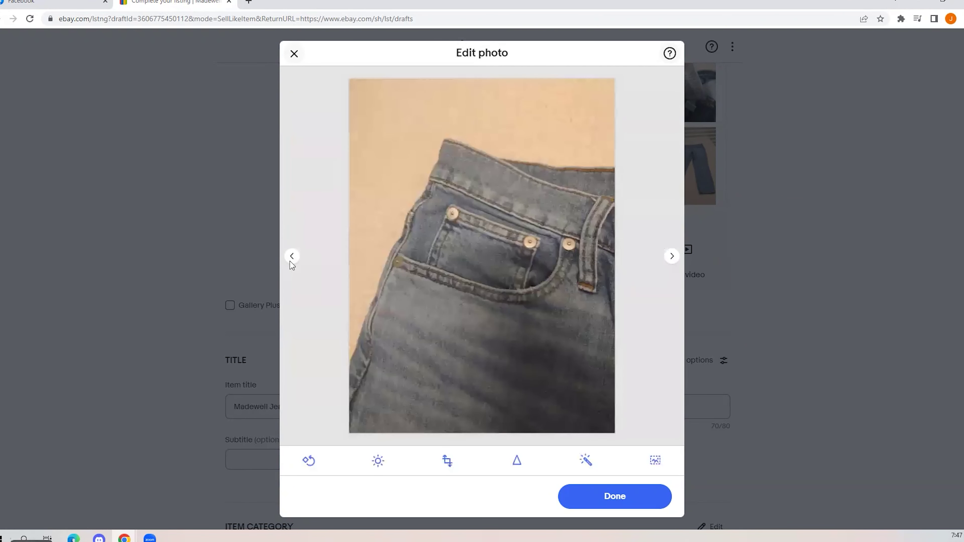
click(677, 257)
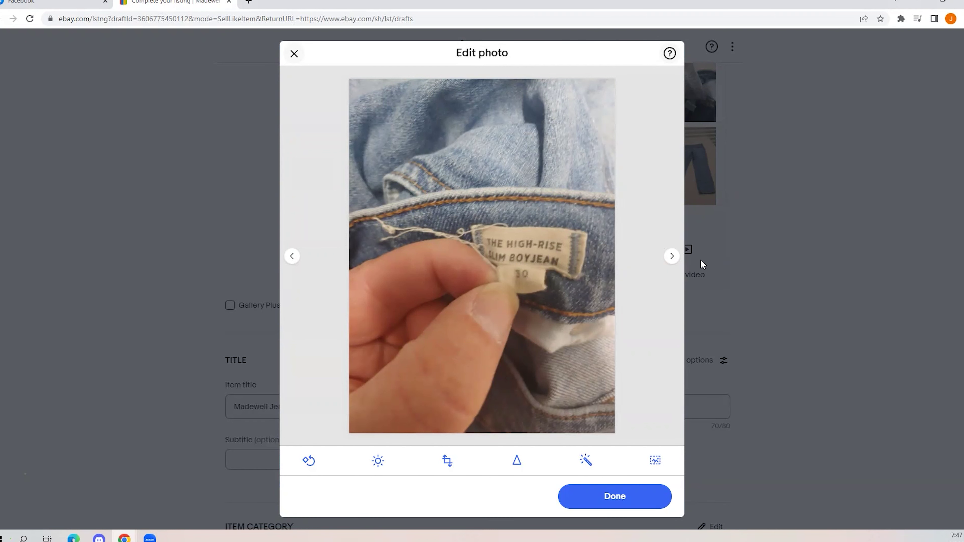
click(295, 260)
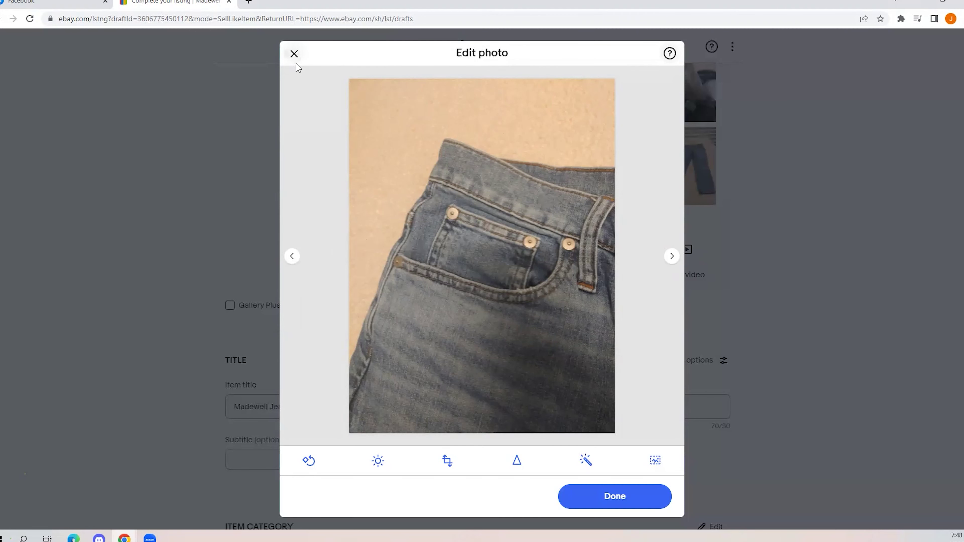
click(294, 53)
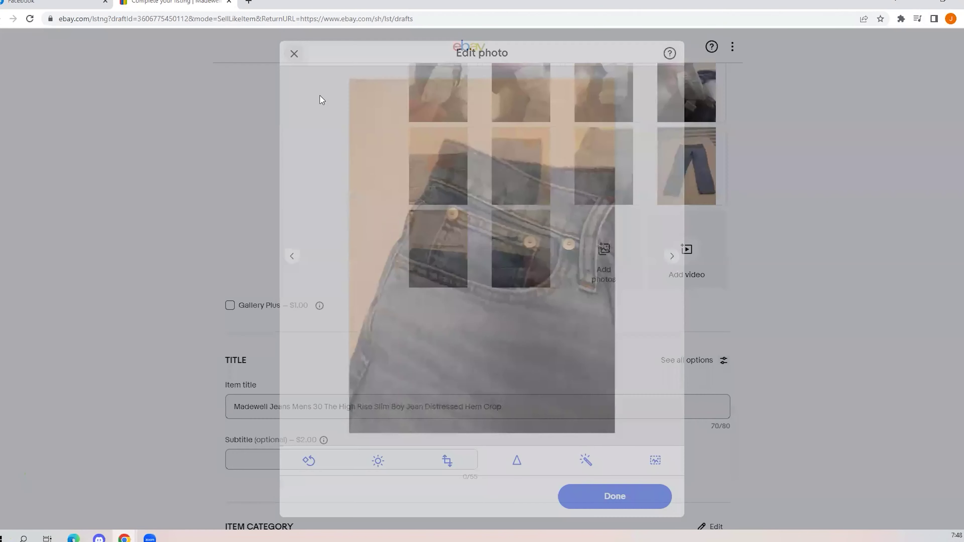
- Review the jeans' title, category, item specifics, leg opening, condition and description
triple_click(775, 376)
scroll(775, 376, down, 15)
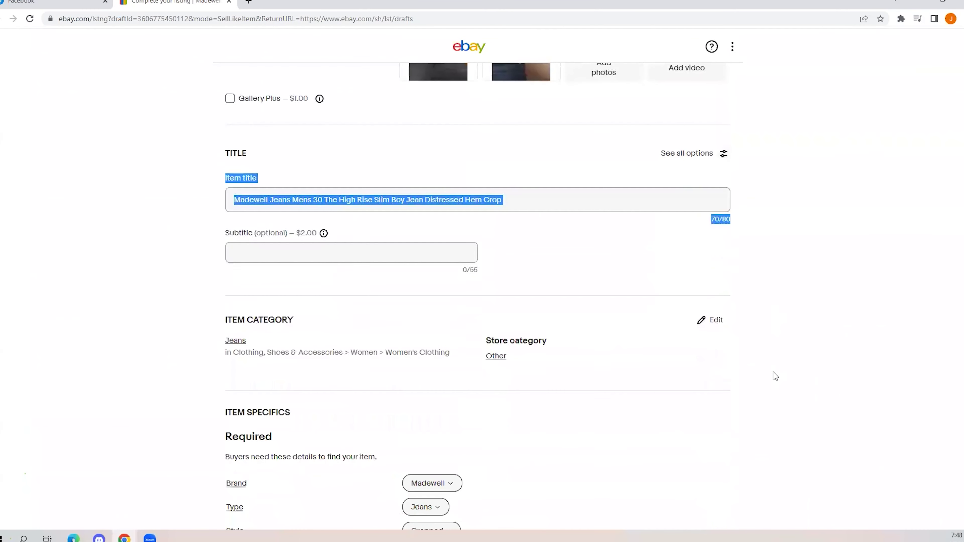
scroll(775, 376, down, 12)
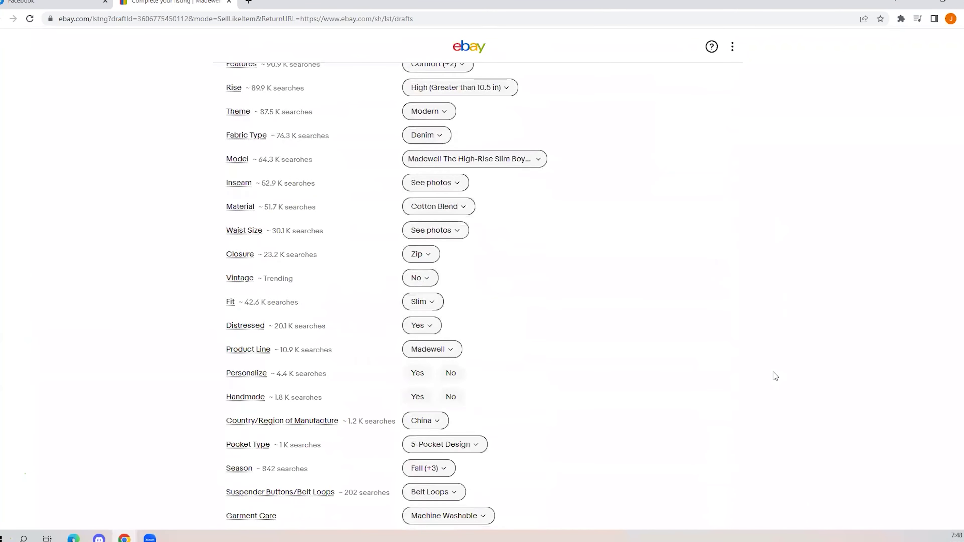
scroll(775, 375, up, 4)
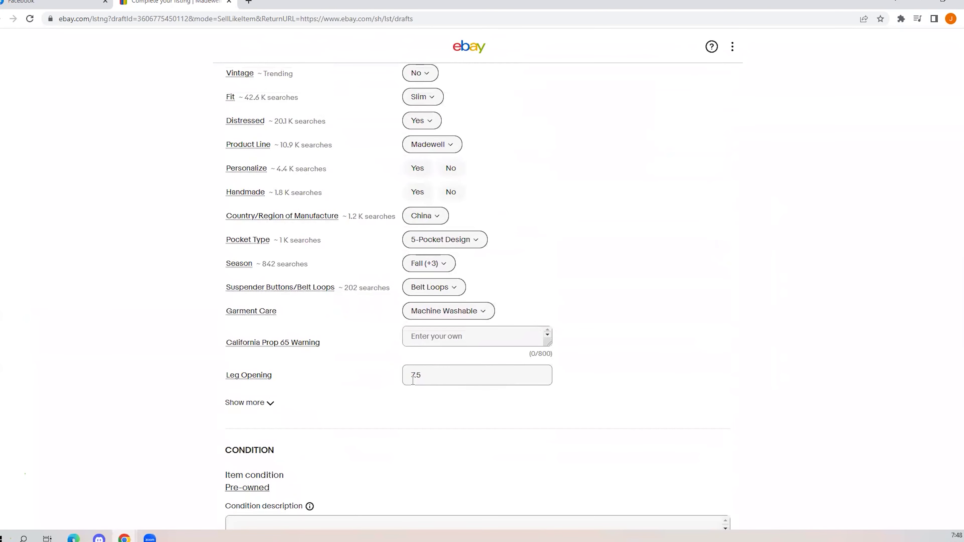
scroll(726, 399, up, 8)
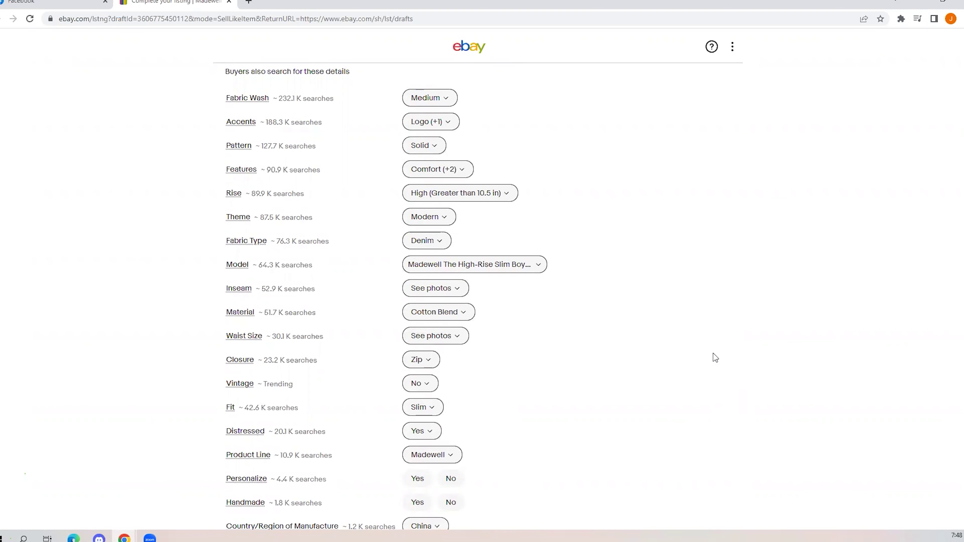
scroll(715, 358, down, 15)
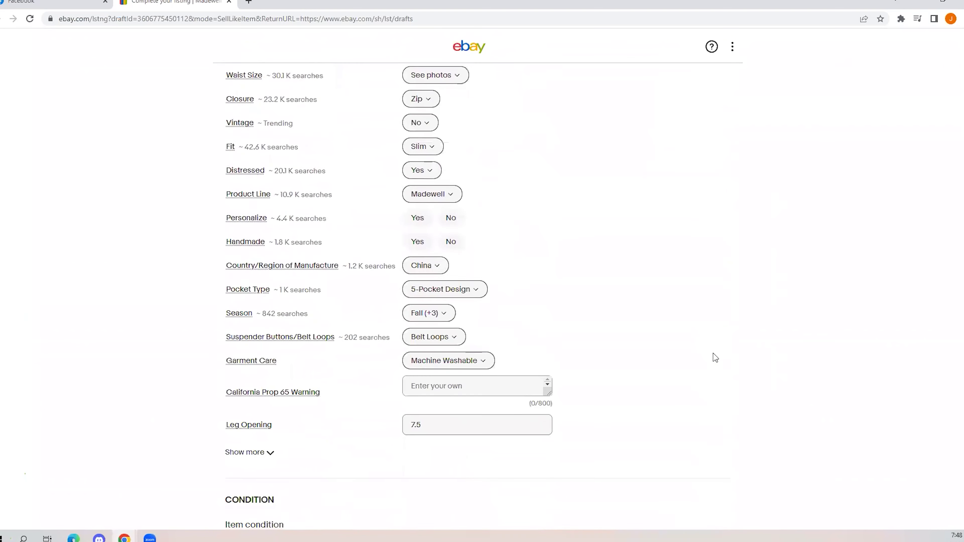
scroll(715, 357, down, 5)
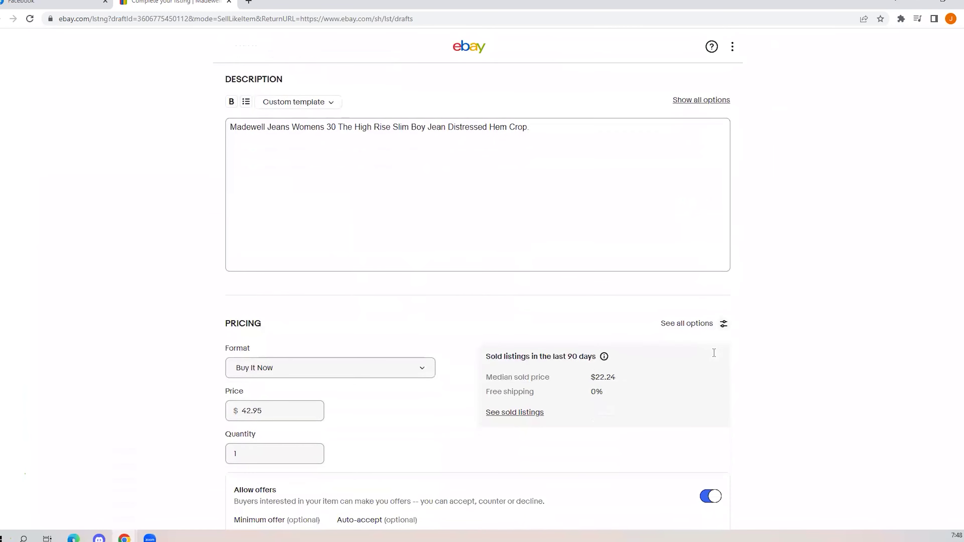
scroll(715, 358, up, 14)
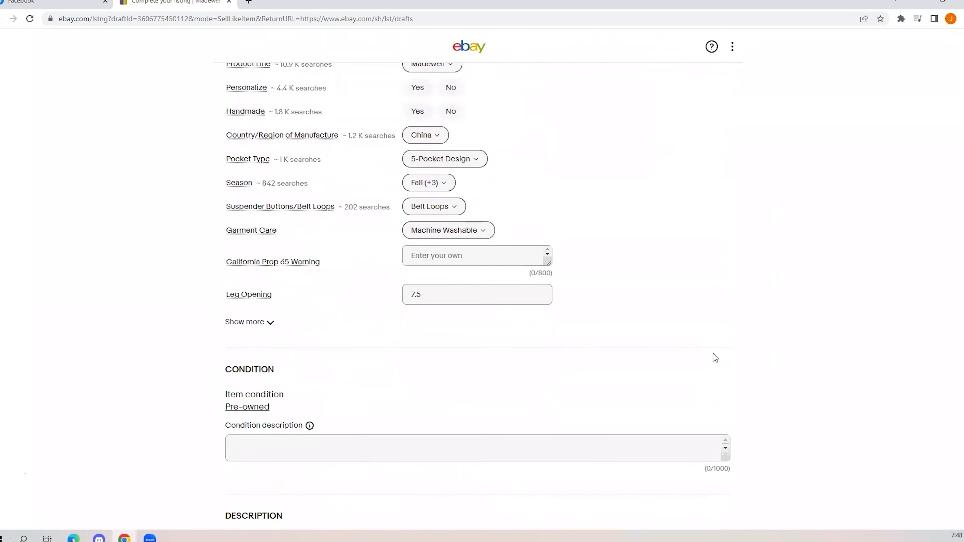
scroll(715, 358, down, 6)
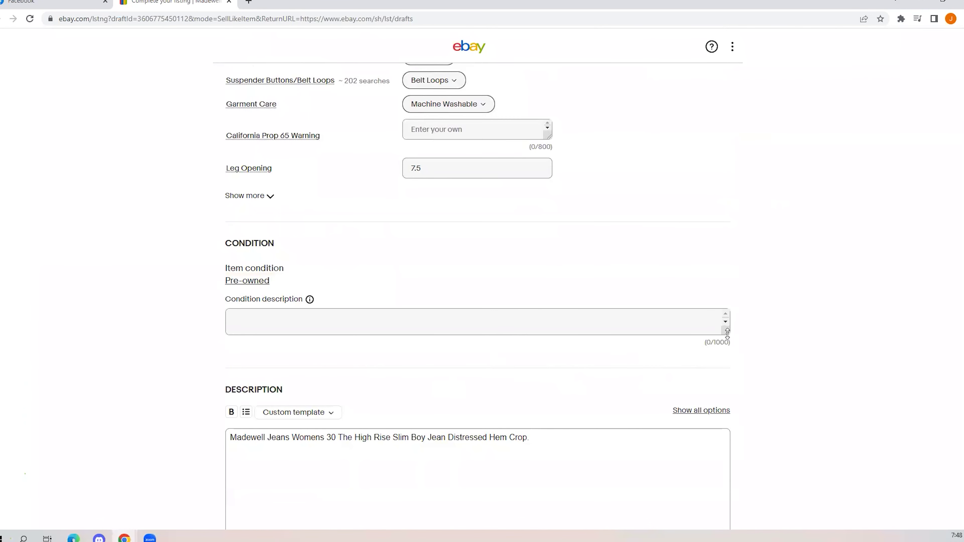
- Insert the "used clothing 1" custom template into the jeans' description
click(327, 418)
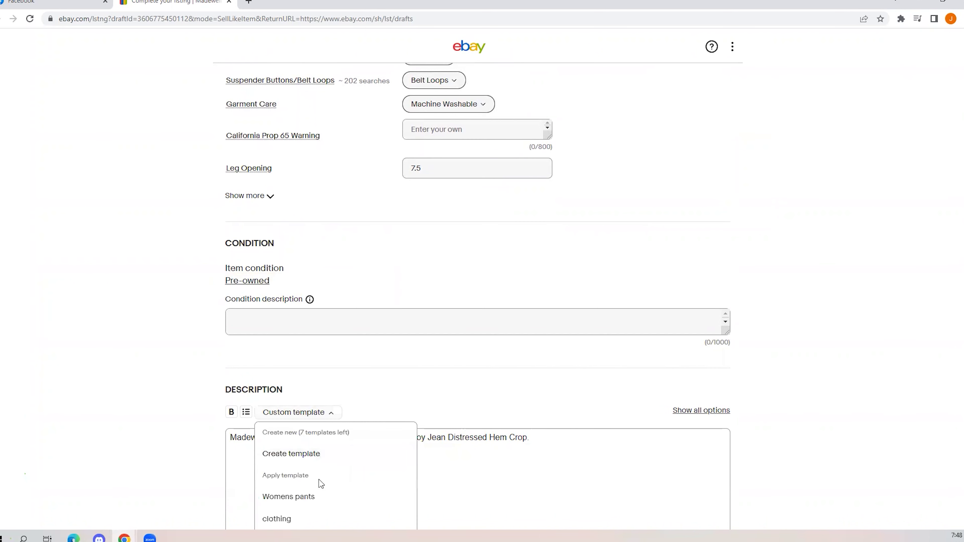
scroll(598, 385, down, 4)
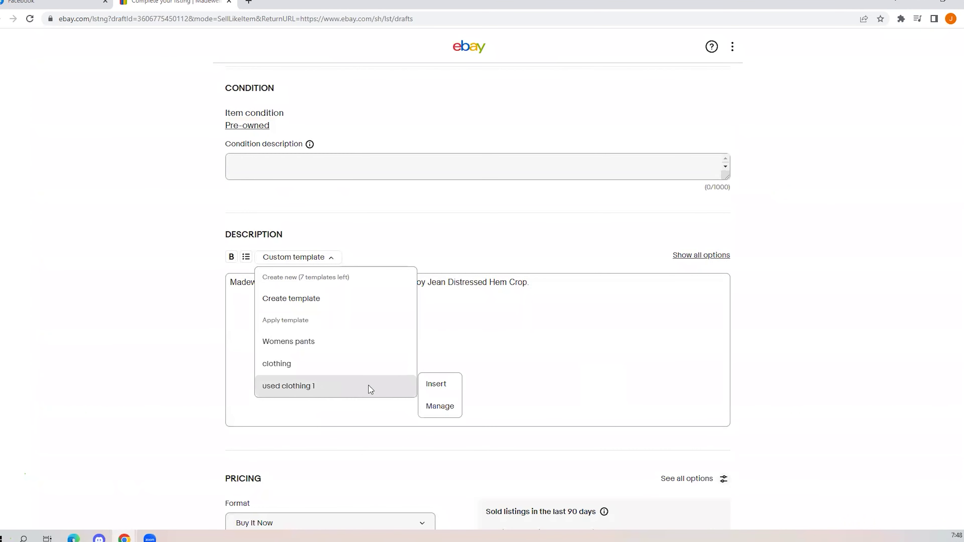
mouse_move(408, 395)
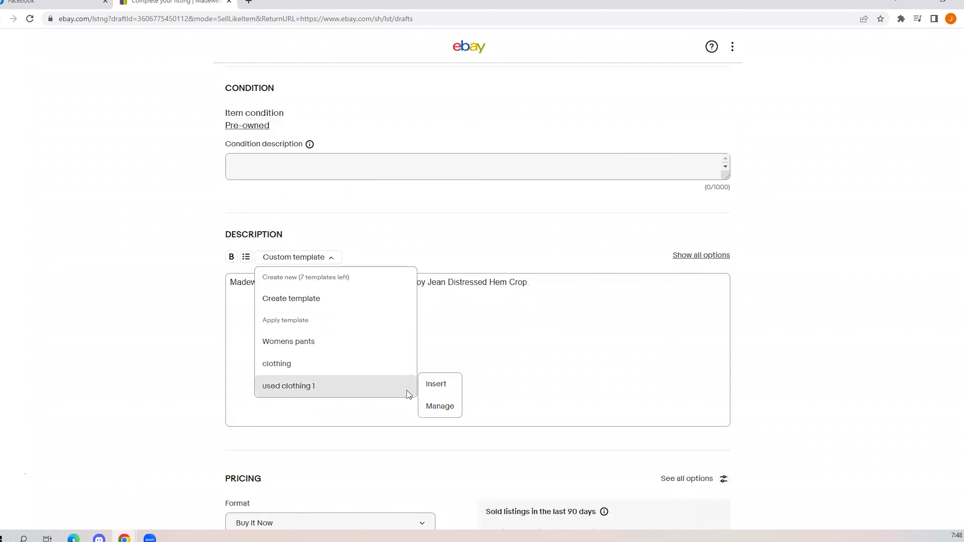
click(441, 384)
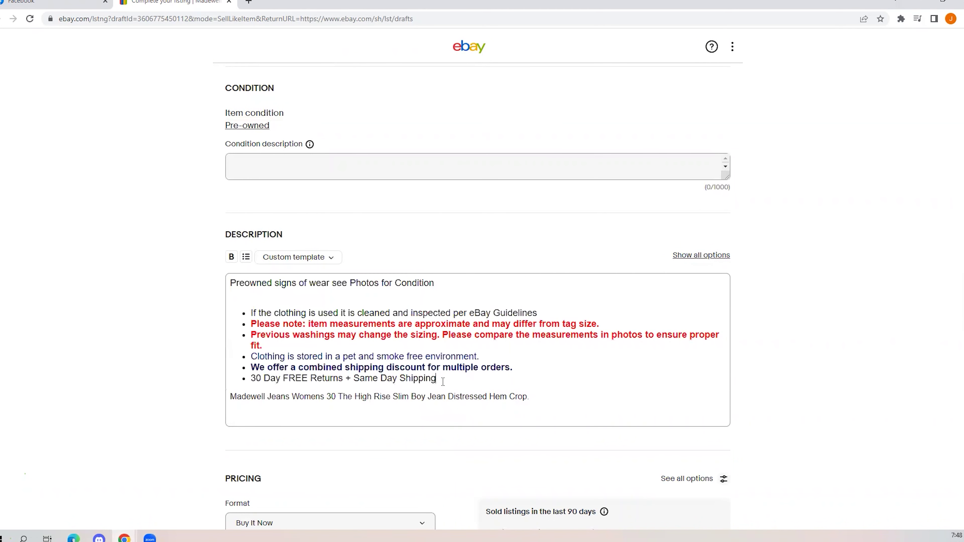
- Copy the description's first line, "Preowned signs of wear see Photos for Condition", into the condition description
drag(436, 283, 222, 282)
key(ctrl+c)
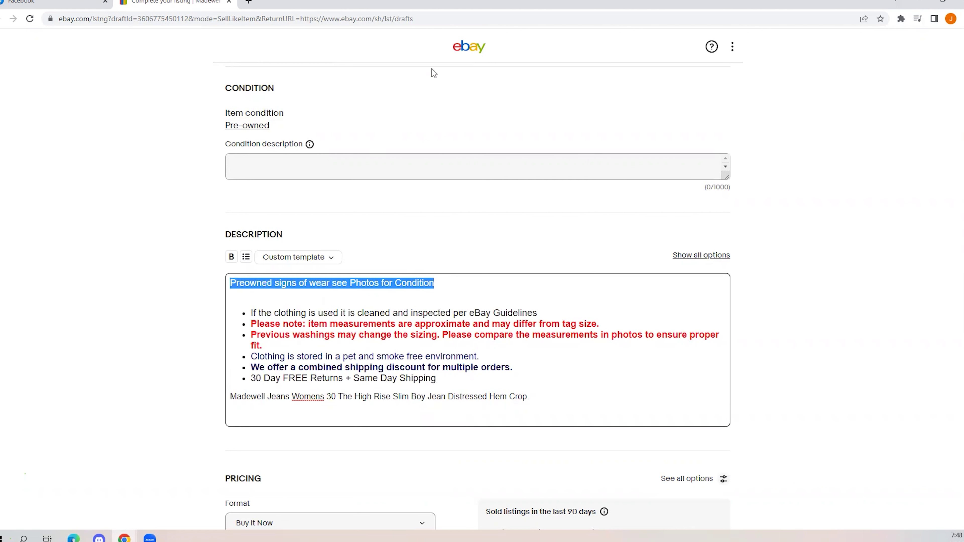
click(298, 163)
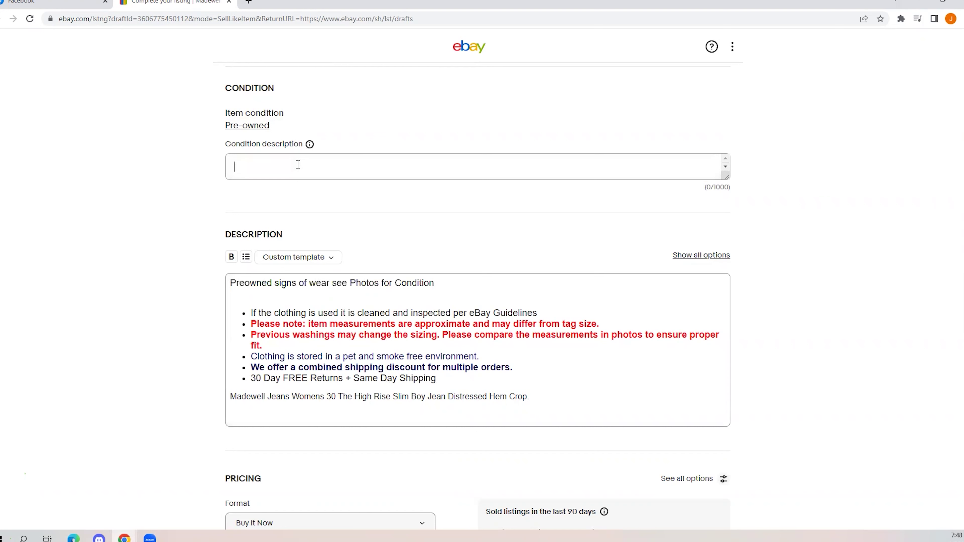
key(ctrl+v)
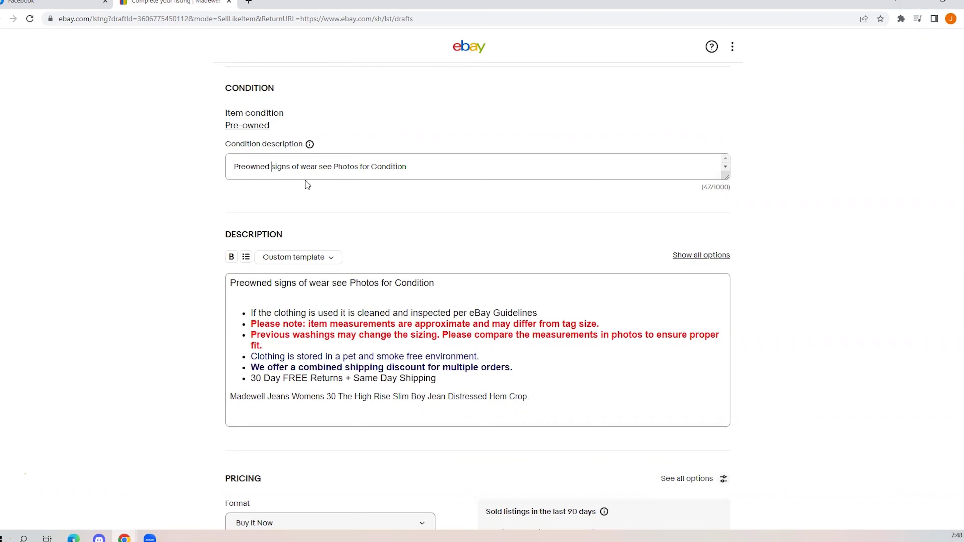
- Add "Minimal" before "signs of wear" in the condition description and append "distressed" at its end
text(Minim)
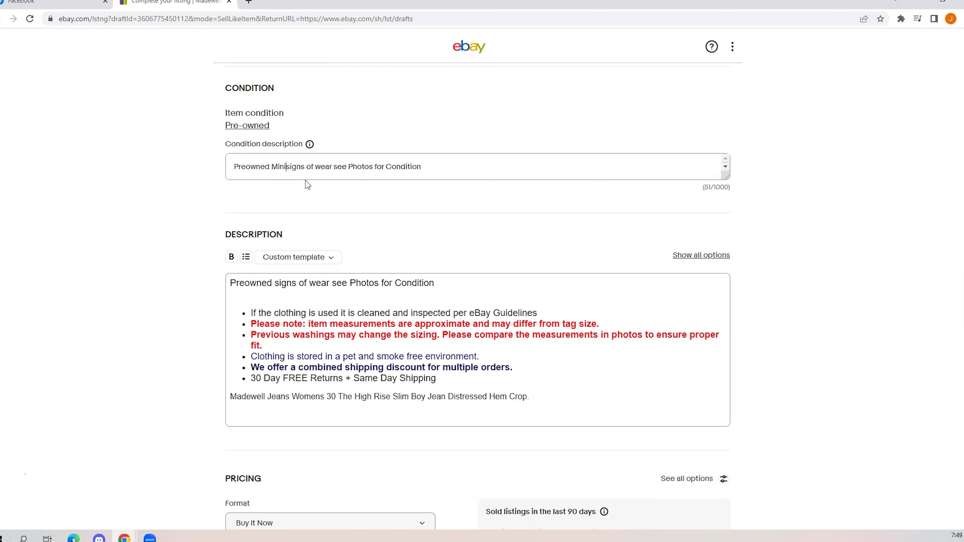
text(al)
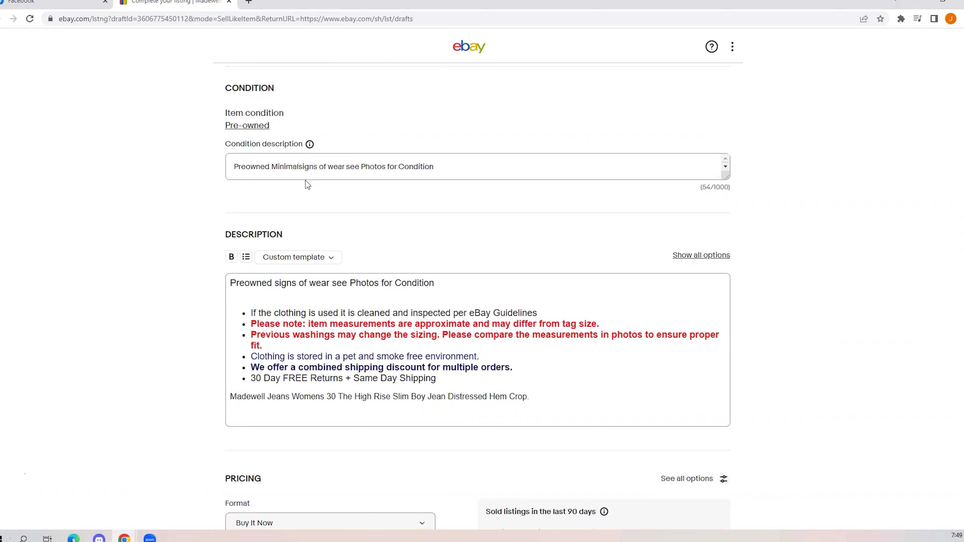
click(448, 167)
text(dist)
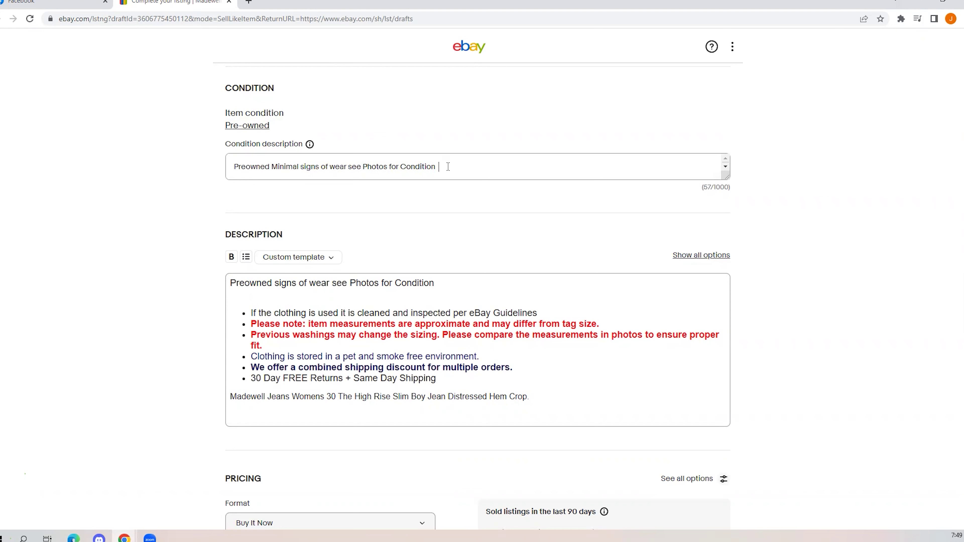
text(ressed)
- Check the jeans listing's remaining sections and save the draft for later
scroll(852, 377, down, 6)
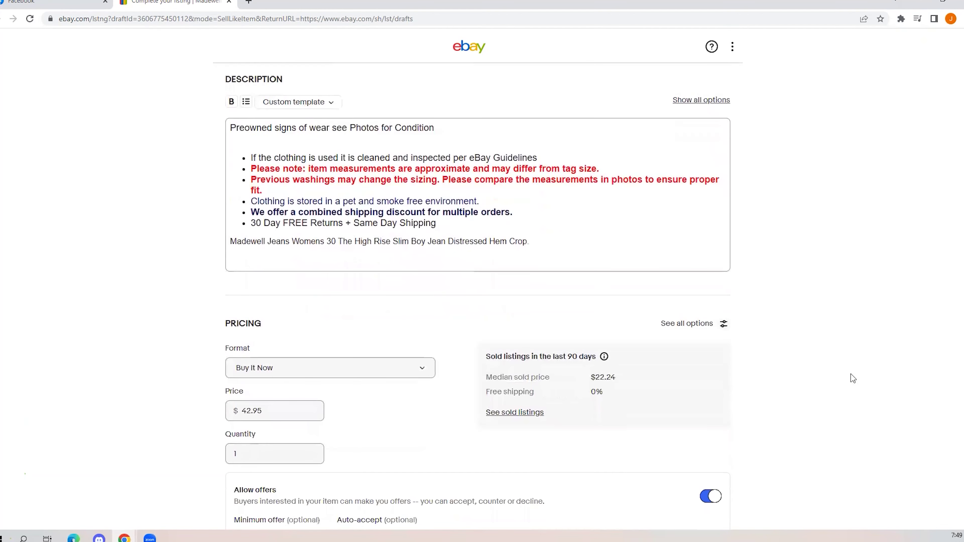
scroll(852, 377, down, 20)
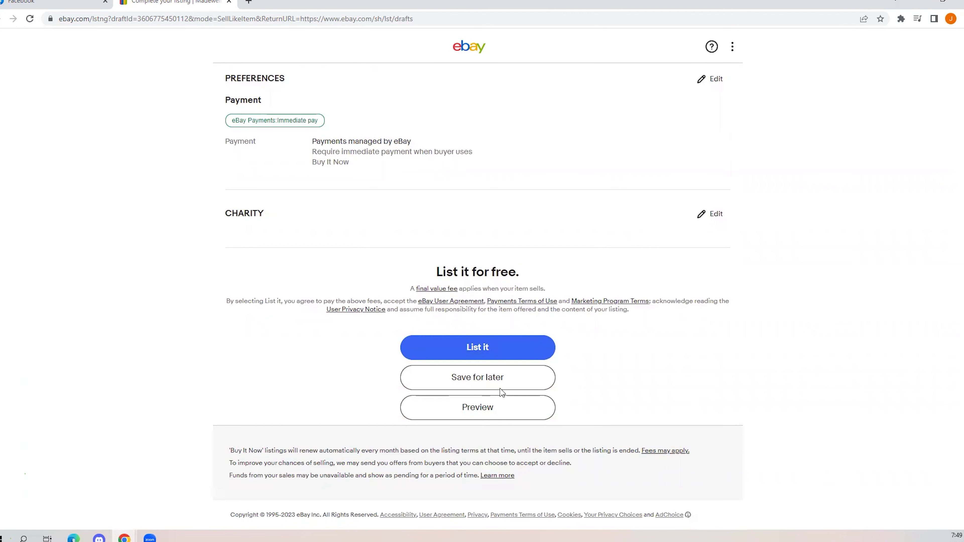
click(505, 385)
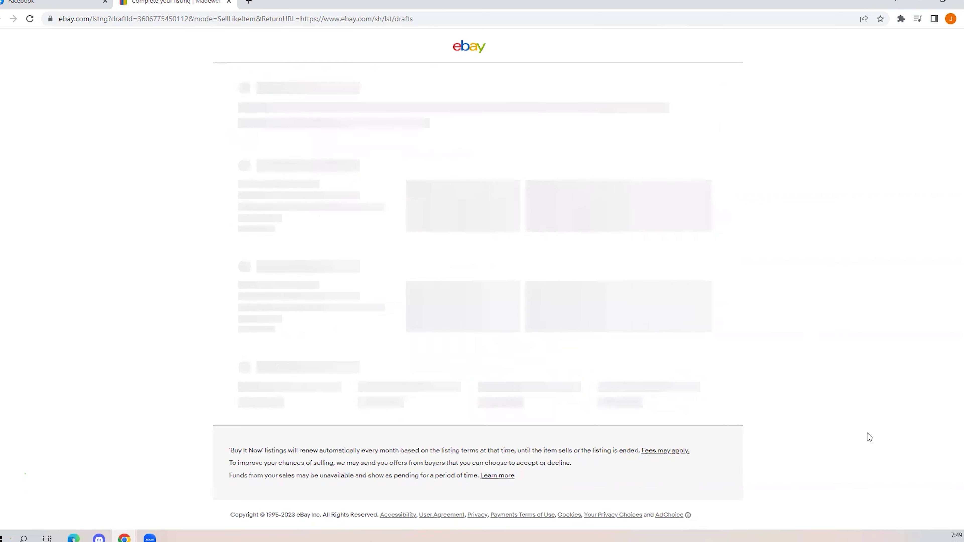